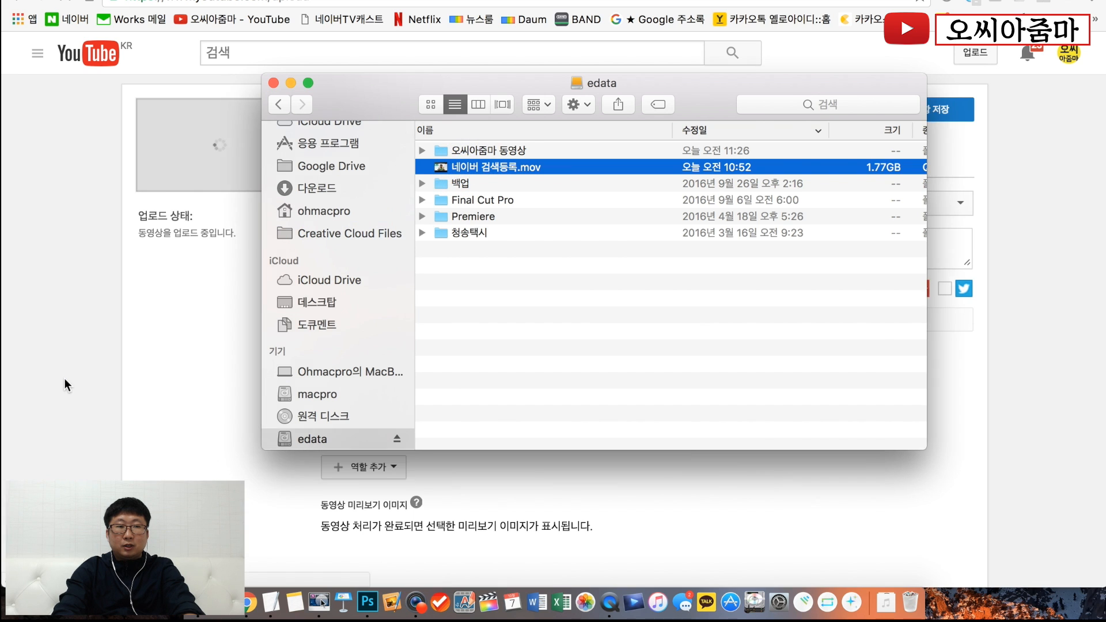
# - Return to the browser and search Naver for "구글 크롬"
pyautogui.click(64, 378)
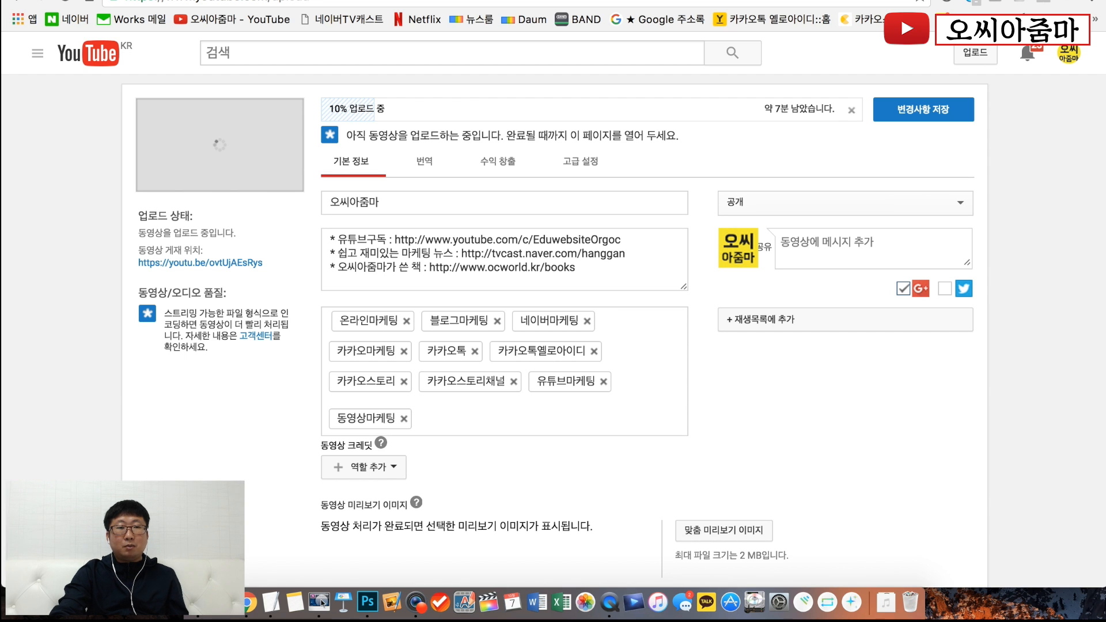
pyautogui.click(76, 17)
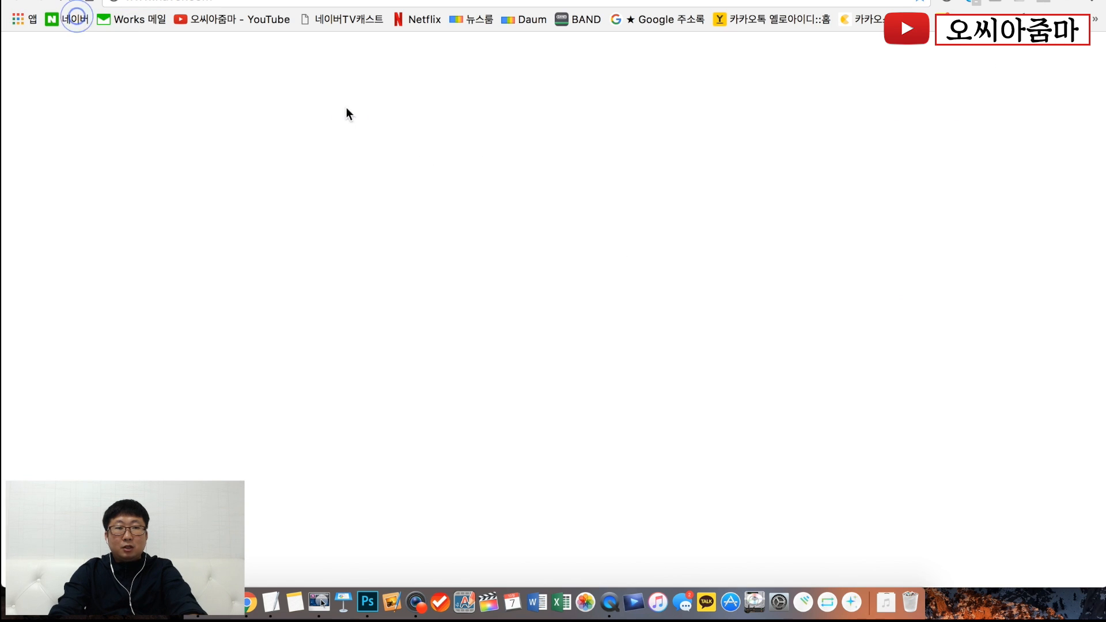
pyautogui.write('구글 크롬')
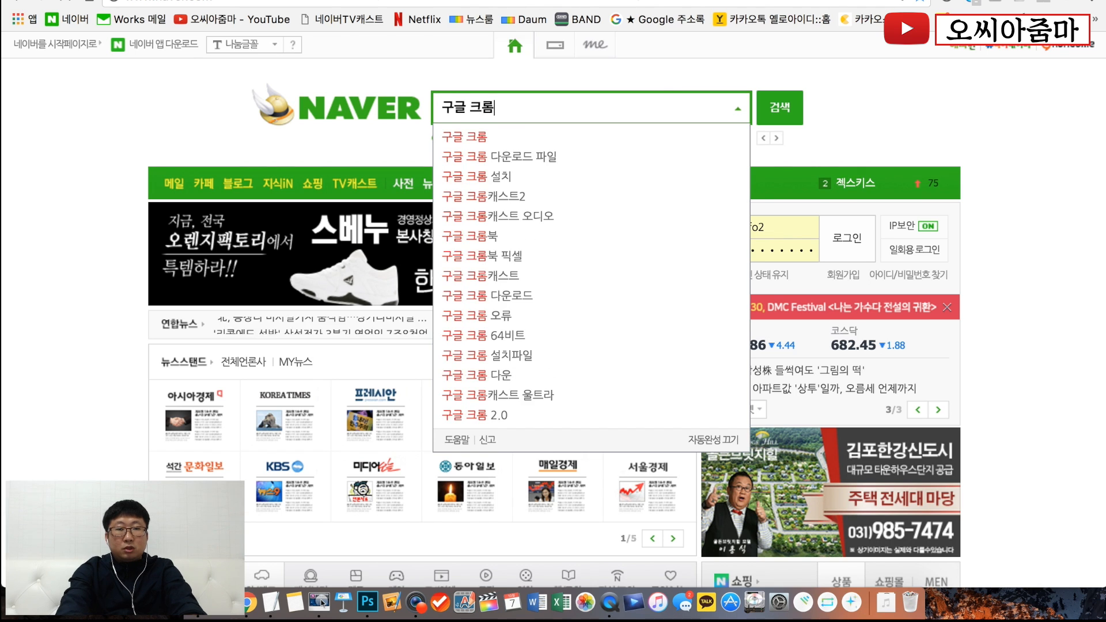
pyautogui.press('Return')
pyautogui.click(276, 275)
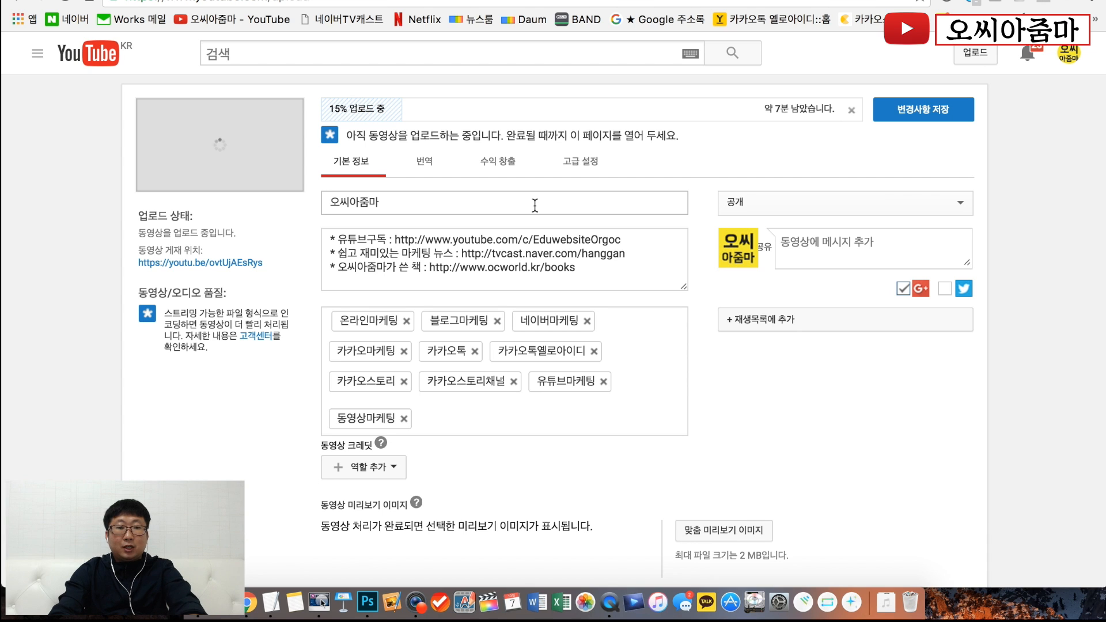
# - Replace the video title with "블로그마케팅 강좌, 네이버 검색등록, 사이트등록 방법, 웹마스터도구 통한 방법."
pyautogui.click(535, 205)
pyautogui.doubleClick(535, 205)
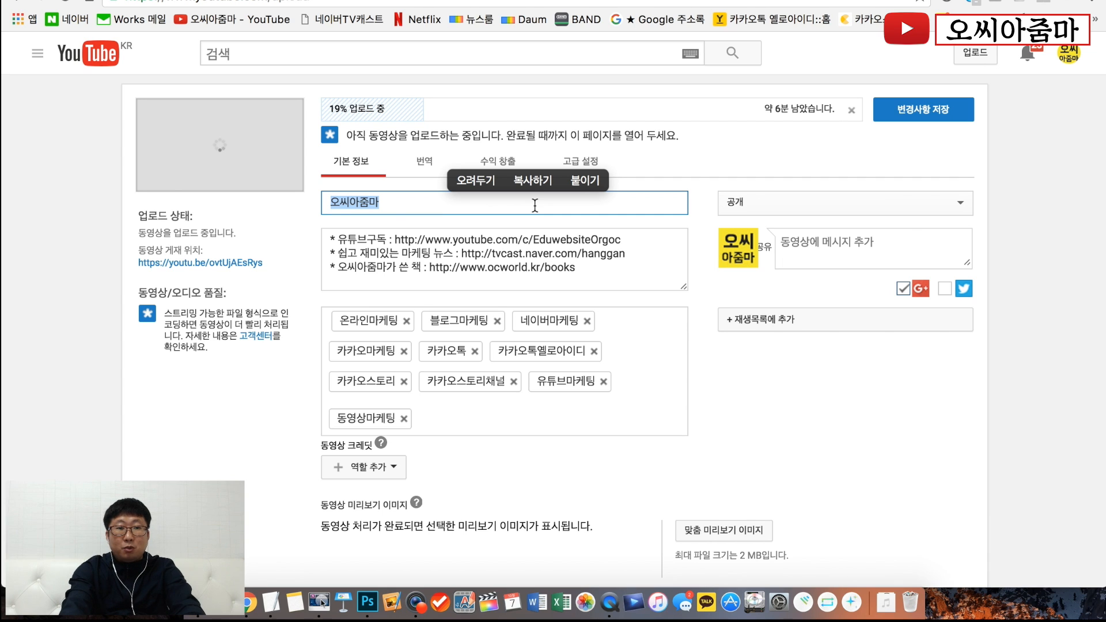
pyautogui.write('블로그맵')
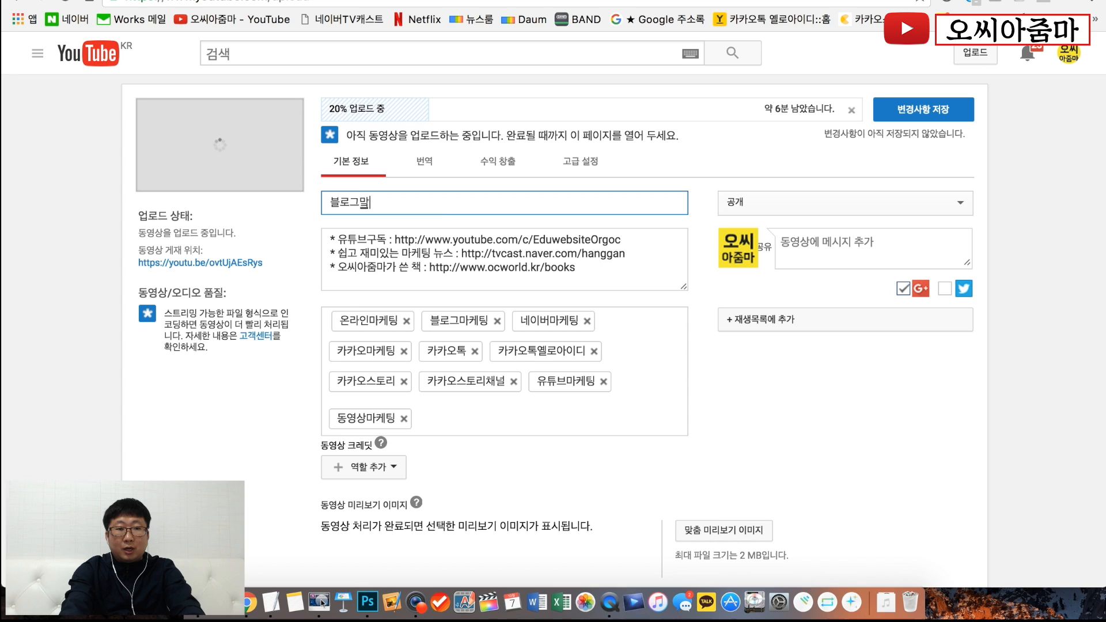
pyautogui.press('BackSpace')
pyautogui.write('마케팅 강좌')
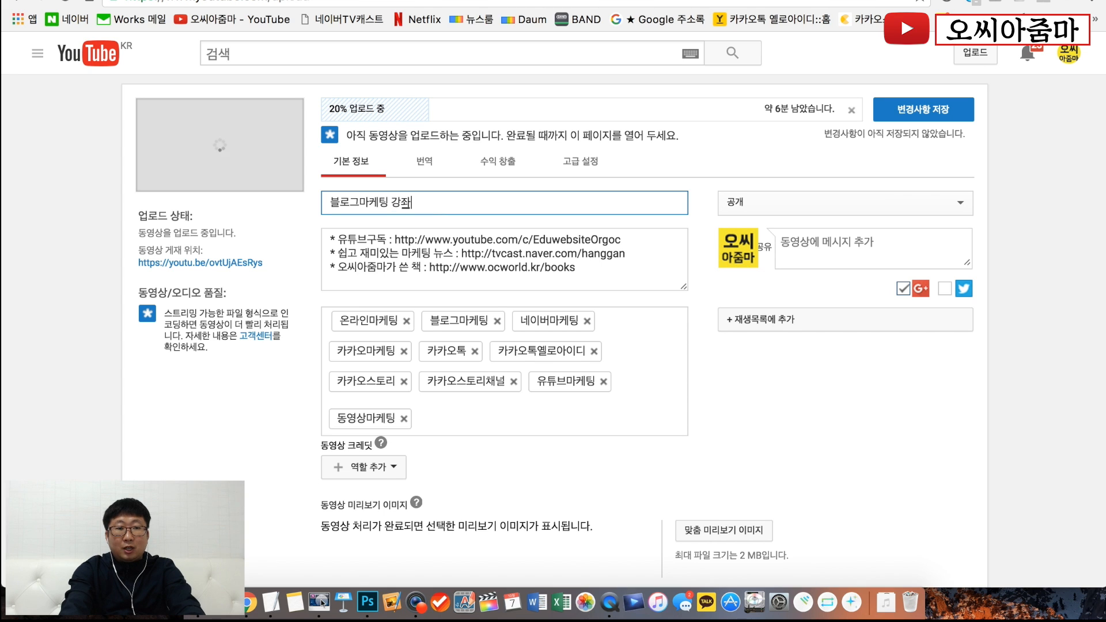
pyautogui.write(', ')
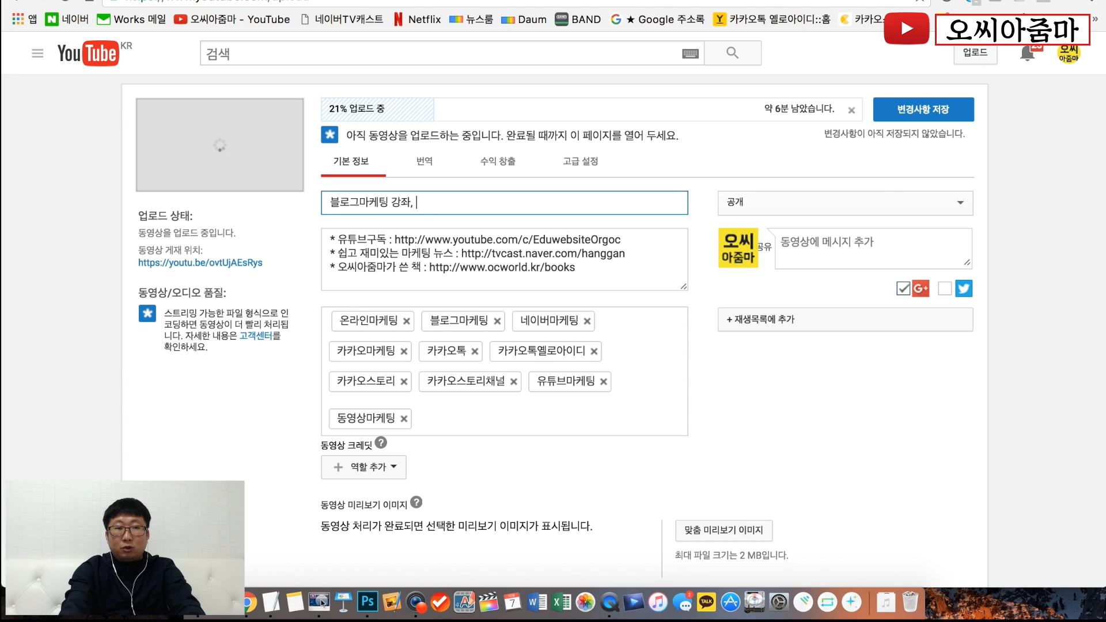
pyautogui.write('네이버 겁')
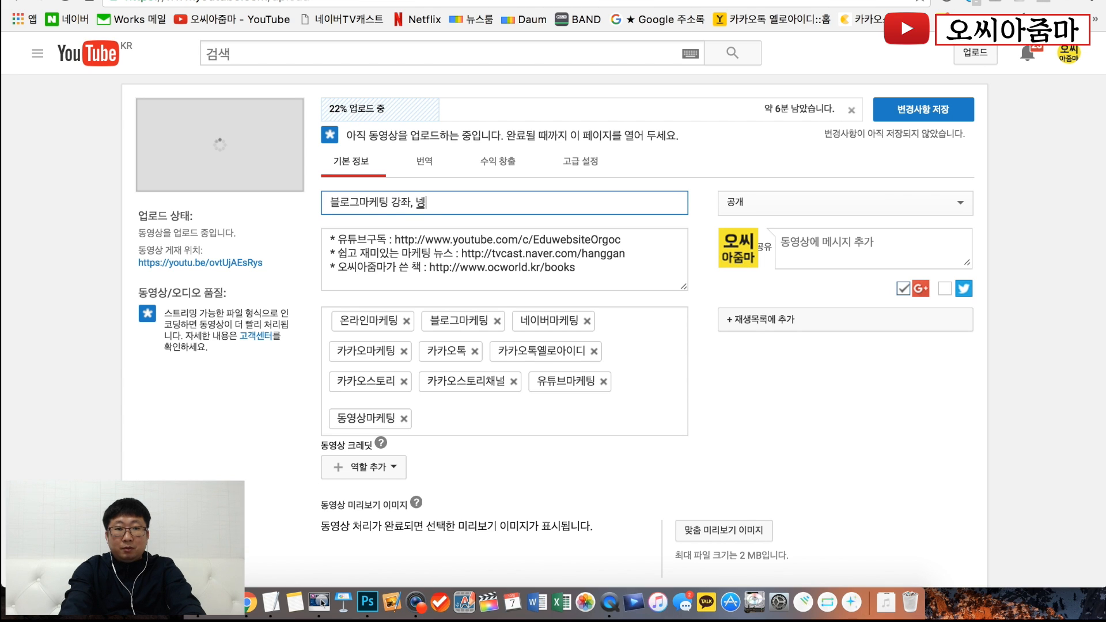
pyautogui.write('색등록')
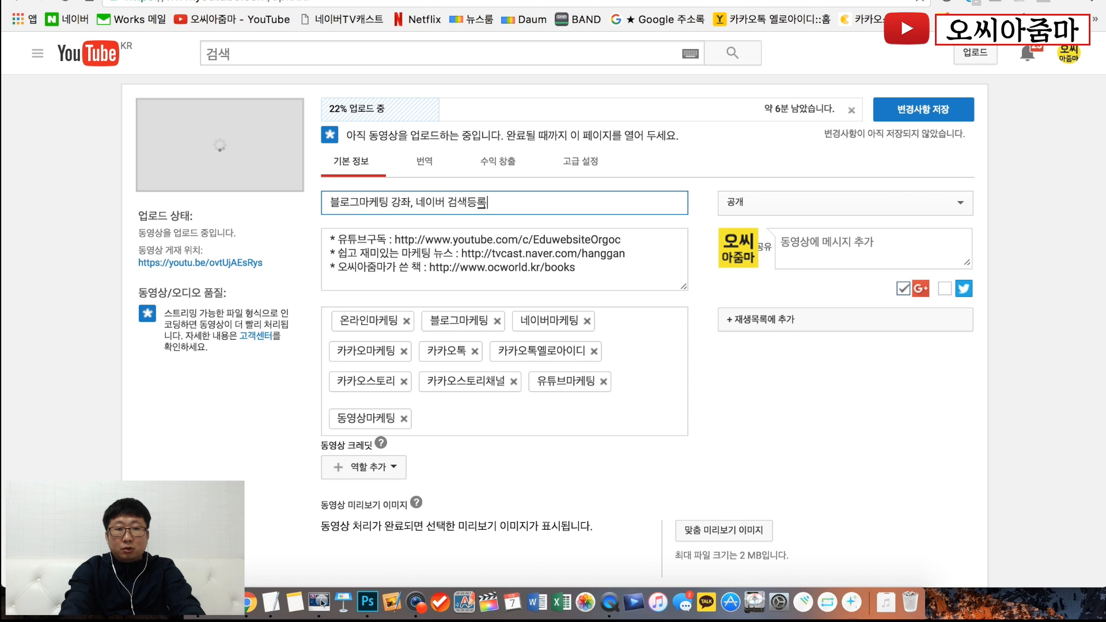
pyautogui.write(', 사일트등록 ')
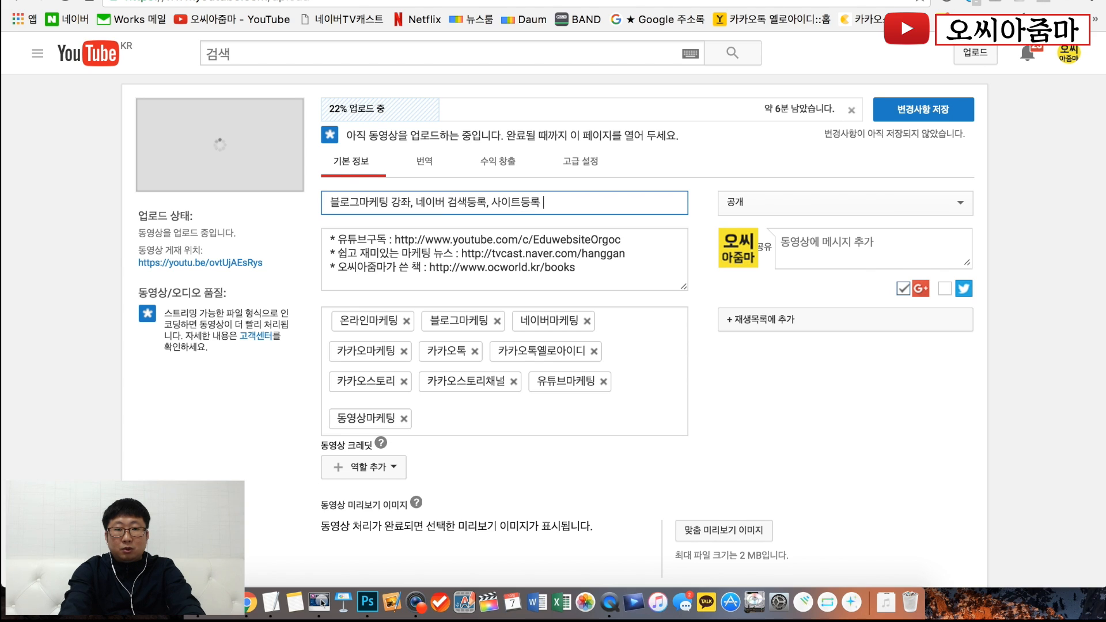
pyautogui.write('방법,')
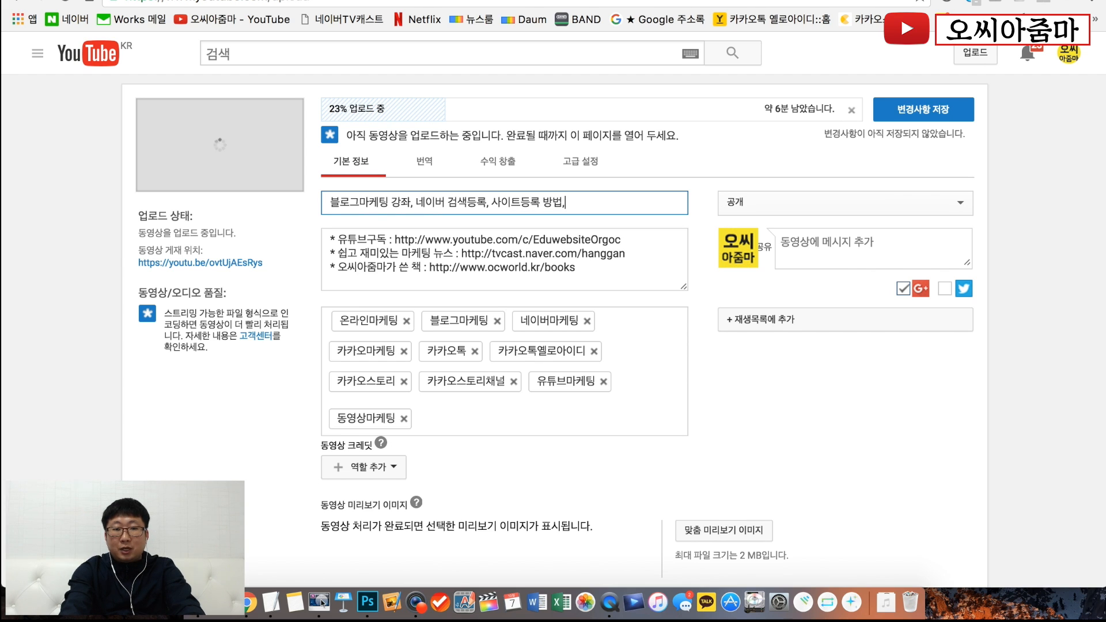
pyautogui.write(' 웹맛')
pyautogui.write('스터도구 트')
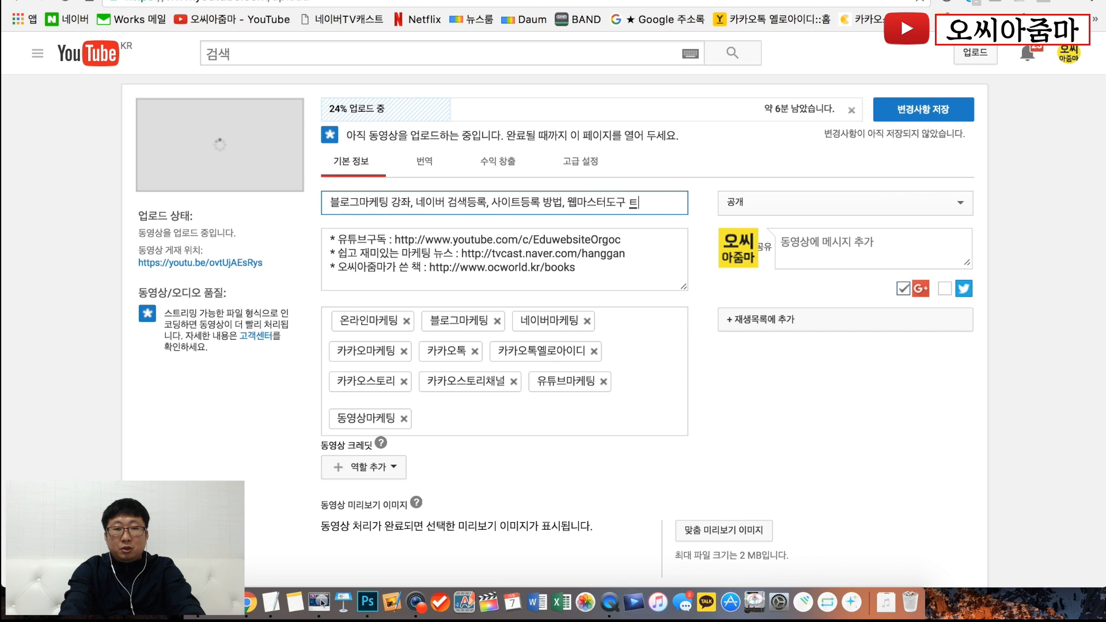
pyautogui.press('BackSpace')
pyautogui.write('통한 방법')
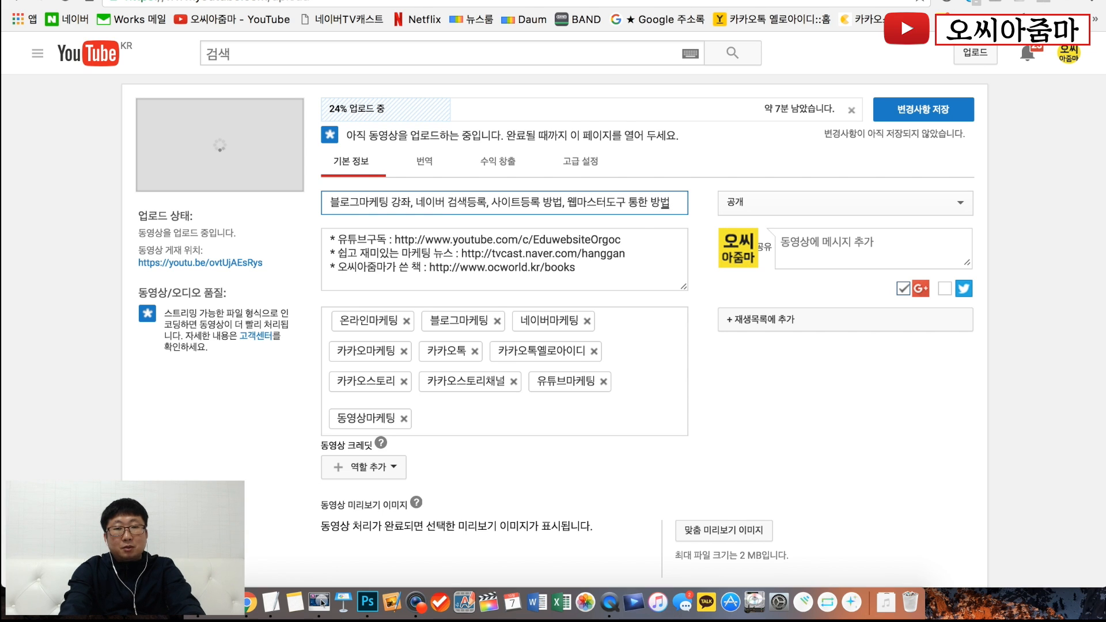
pyautogui.write('.')
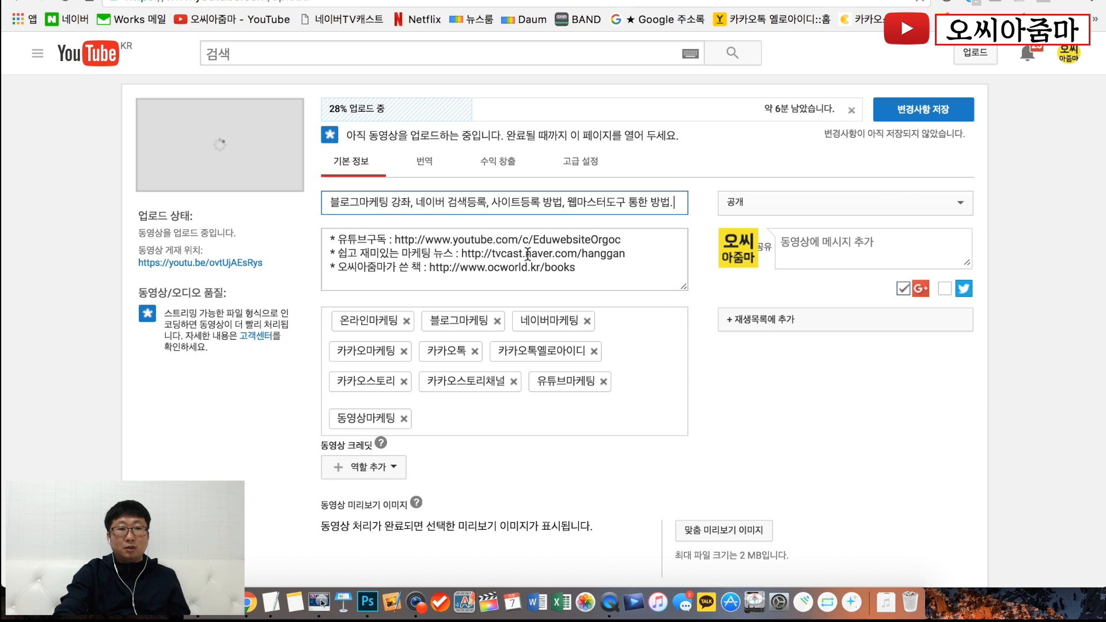
pyautogui.moveTo(586, 272); pyautogui.dragTo(333, 235)
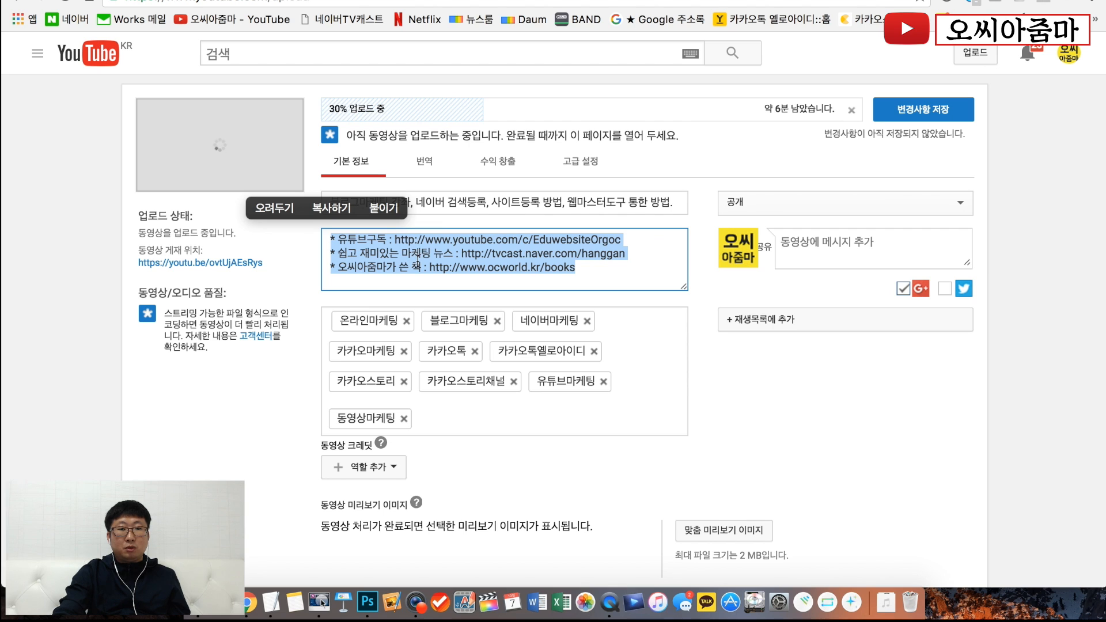
pyautogui.click(400, 269)
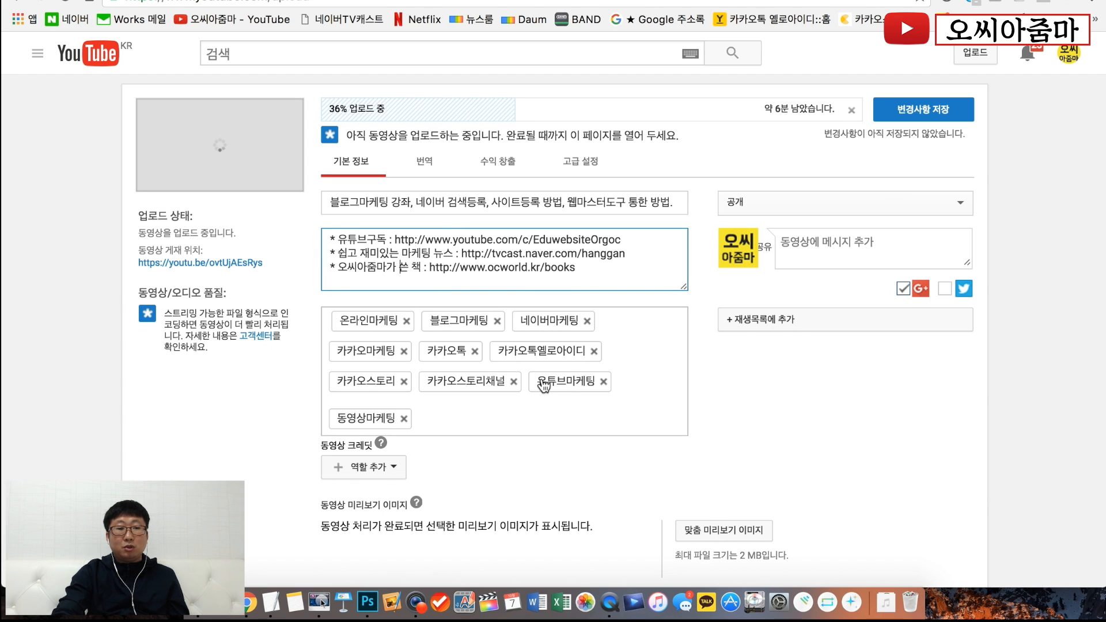
# - Try the scheduled (예약) visibility option for the video and switch back to public (공개)
pyautogui.click(914, 201)
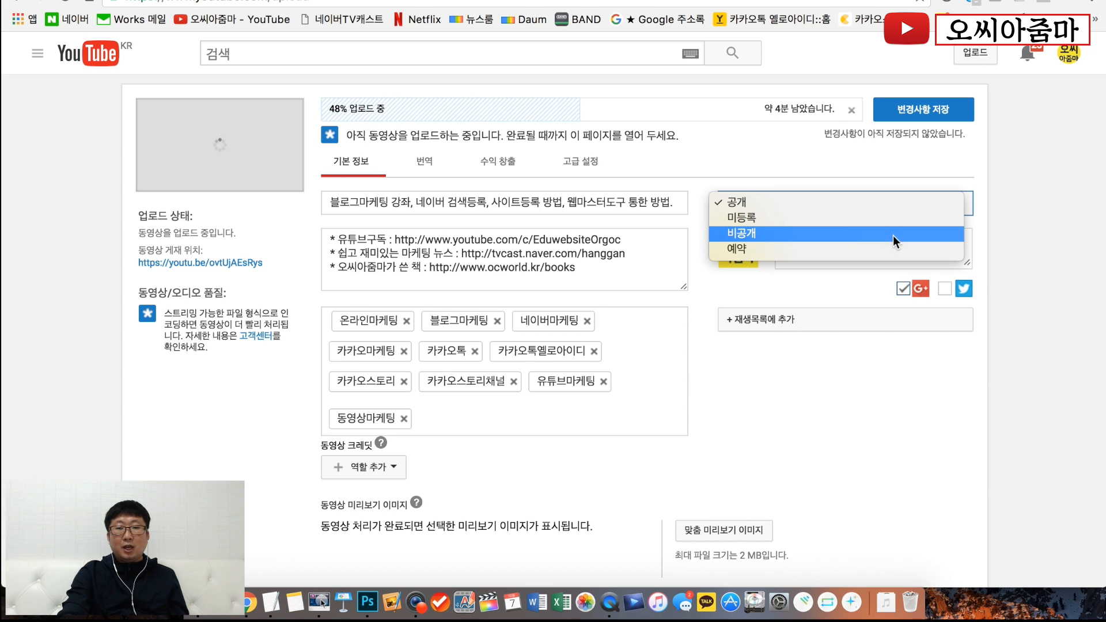
pyautogui.click(889, 249)
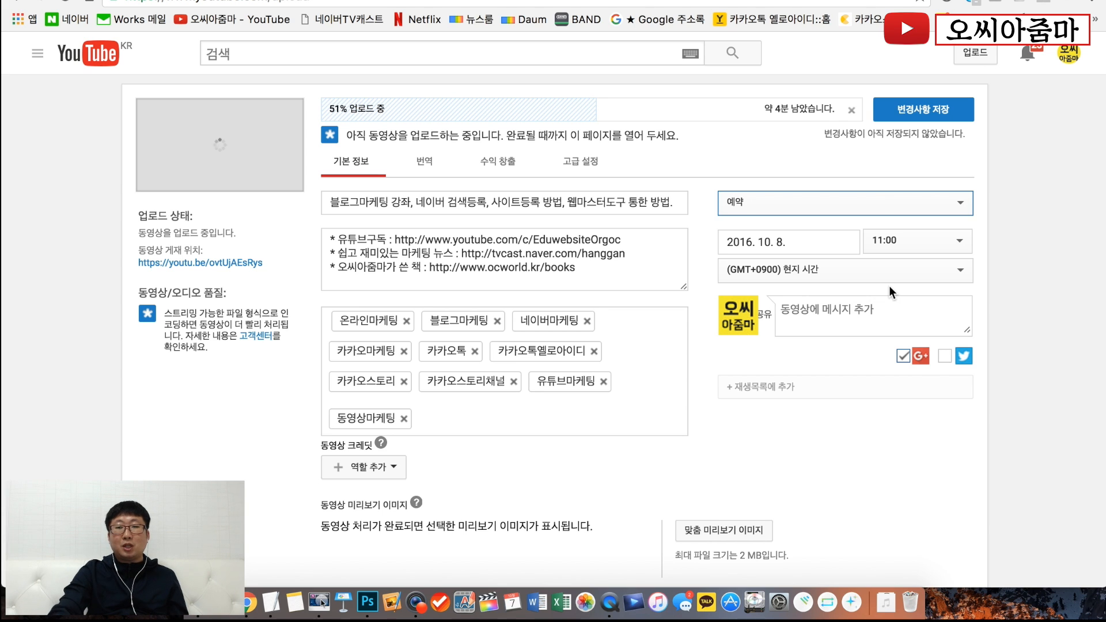
pyautogui.click(891, 204)
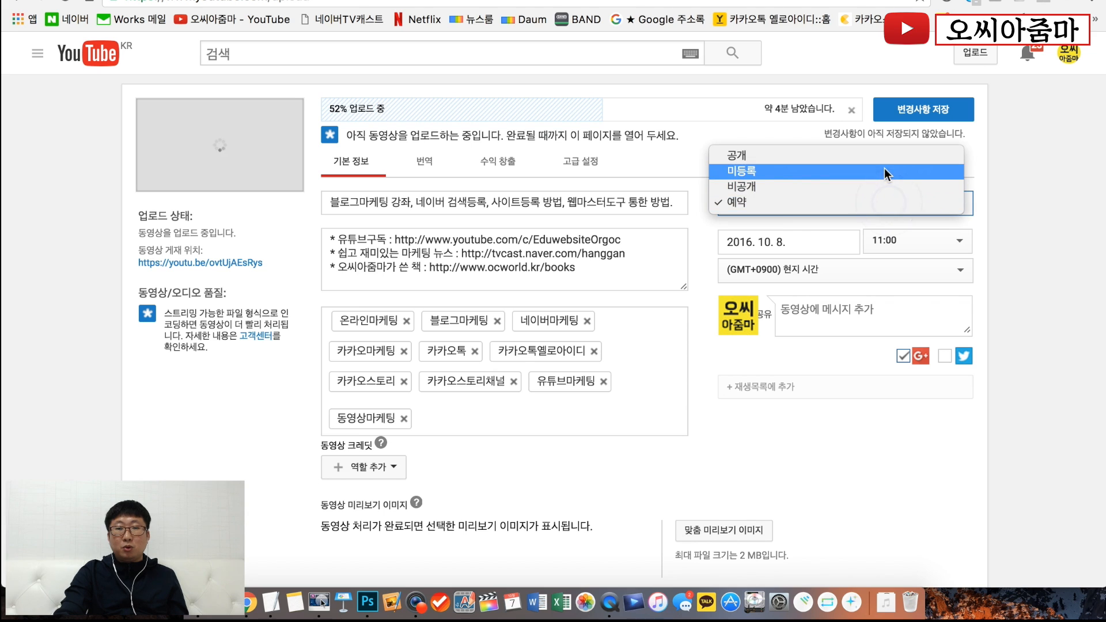
pyautogui.click(883, 160)
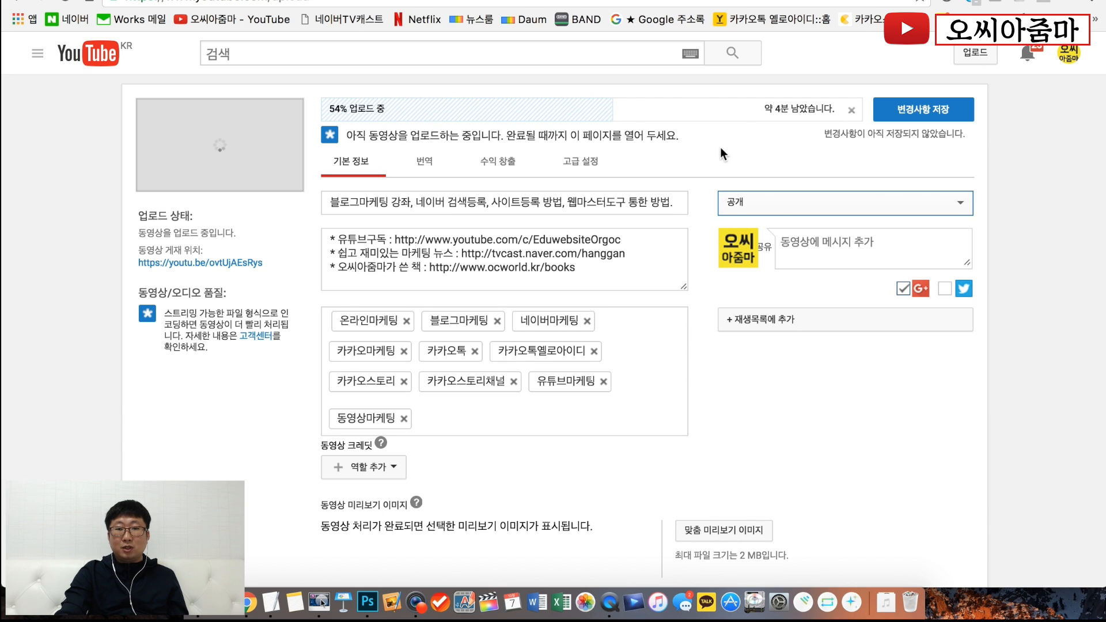
# - Add the video to the "블로그마케팅 강좌" playlist and close the playlist list
pyautogui.click(729, 326)
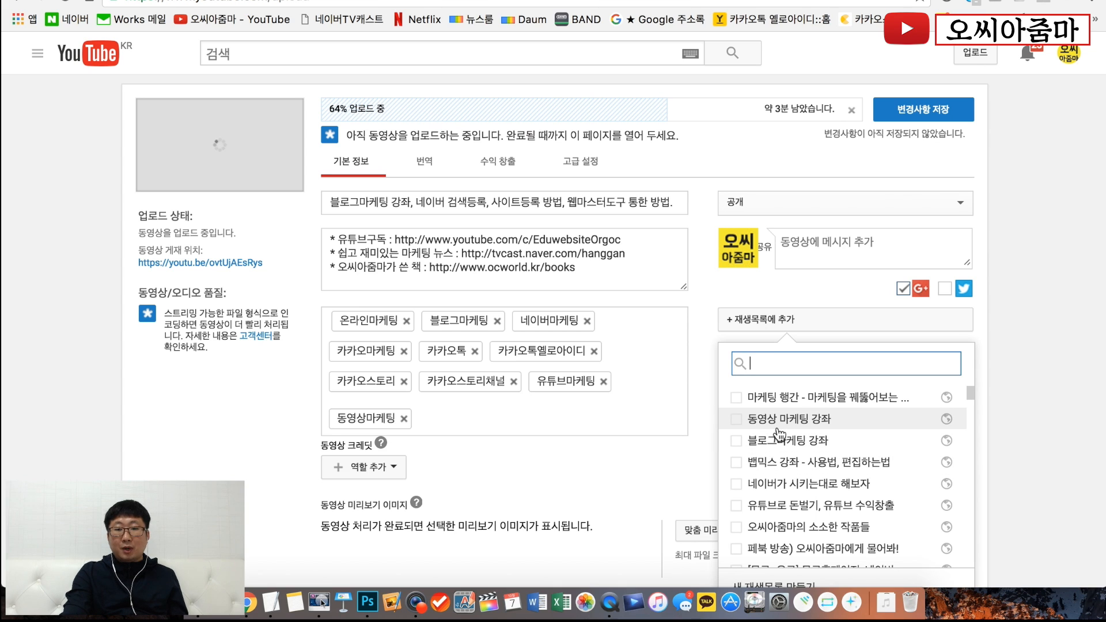
pyautogui.click(735, 441)
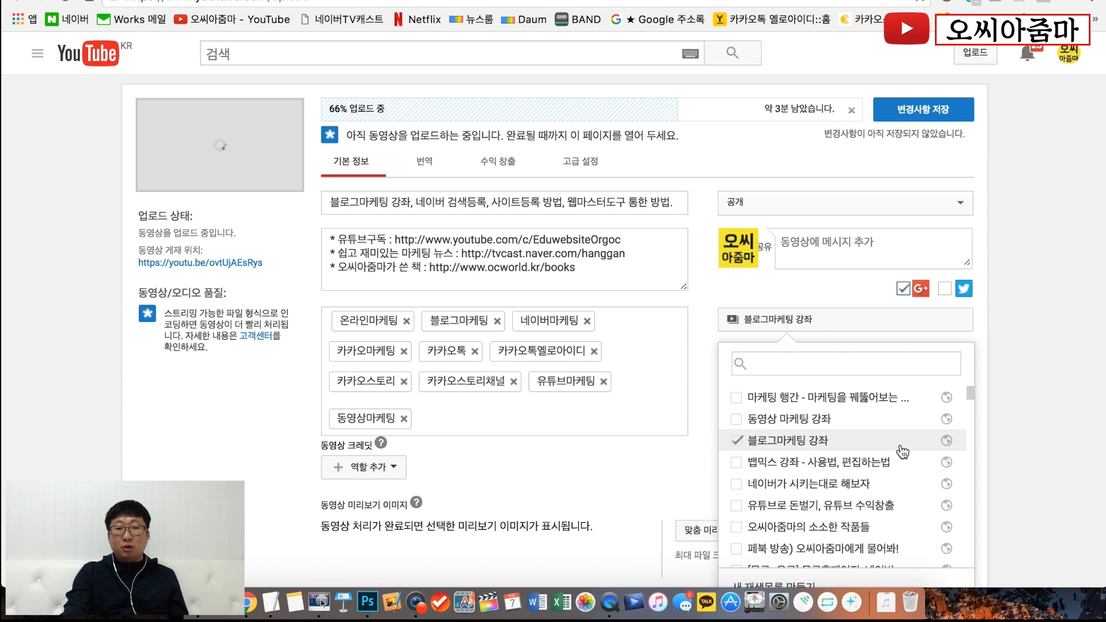
pyautogui.scroll(-3, 903, 452)
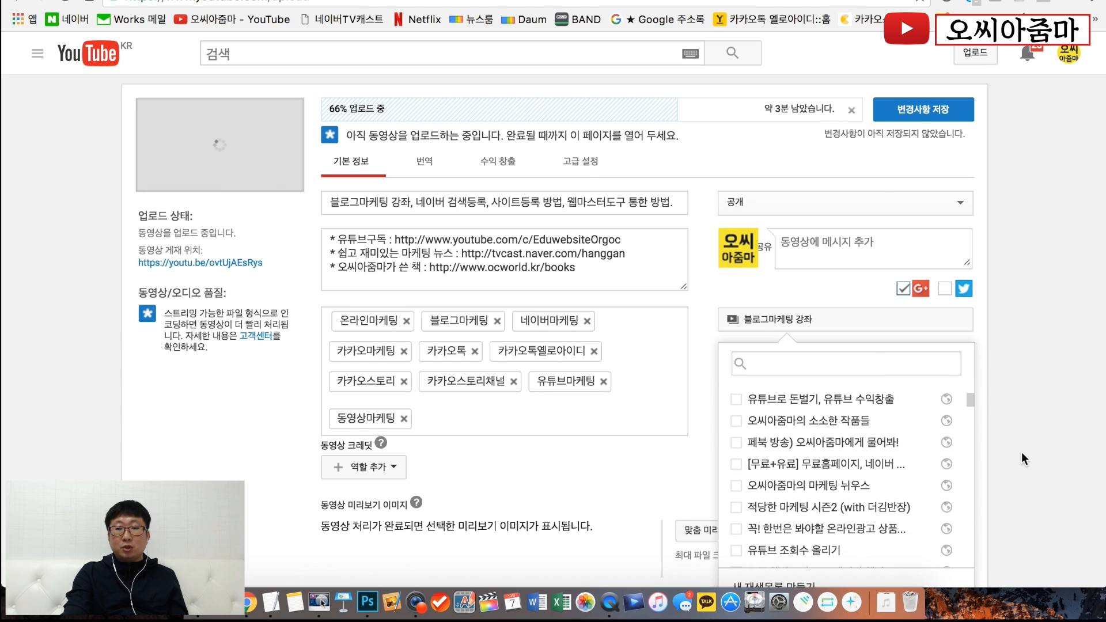
pyautogui.scroll(-2, 1021, 451)
pyautogui.scroll(-1, 1022, 452)
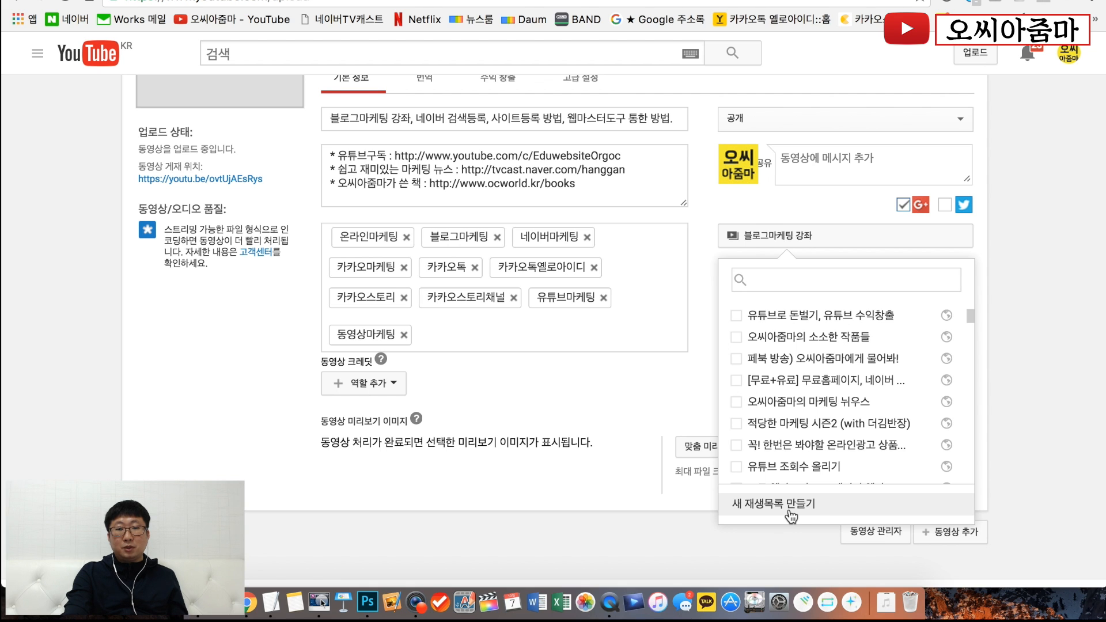
pyautogui.click(1100, 423)
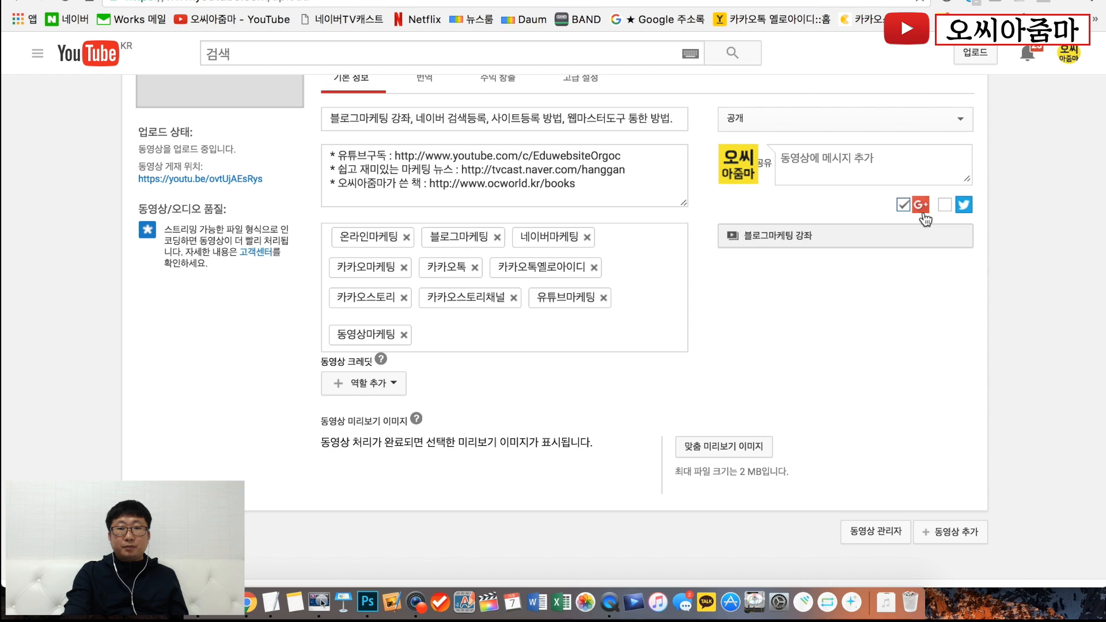
# - Try to enable Twitter sharing for the video and close the popup window
pyautogui.click(945, 204)
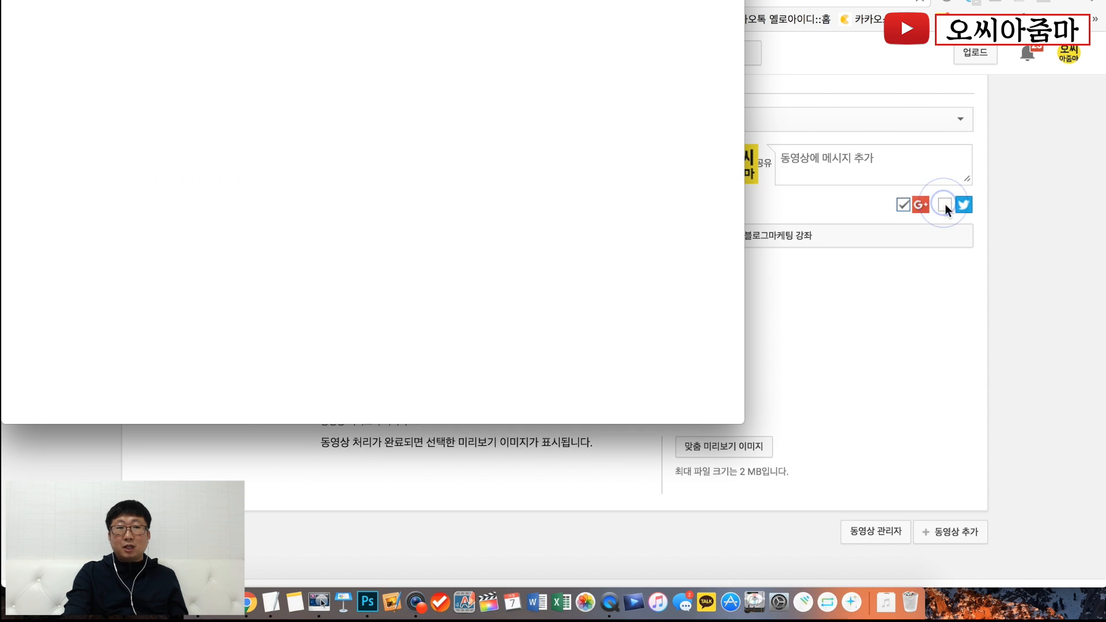
pyautogui.press('super+w')
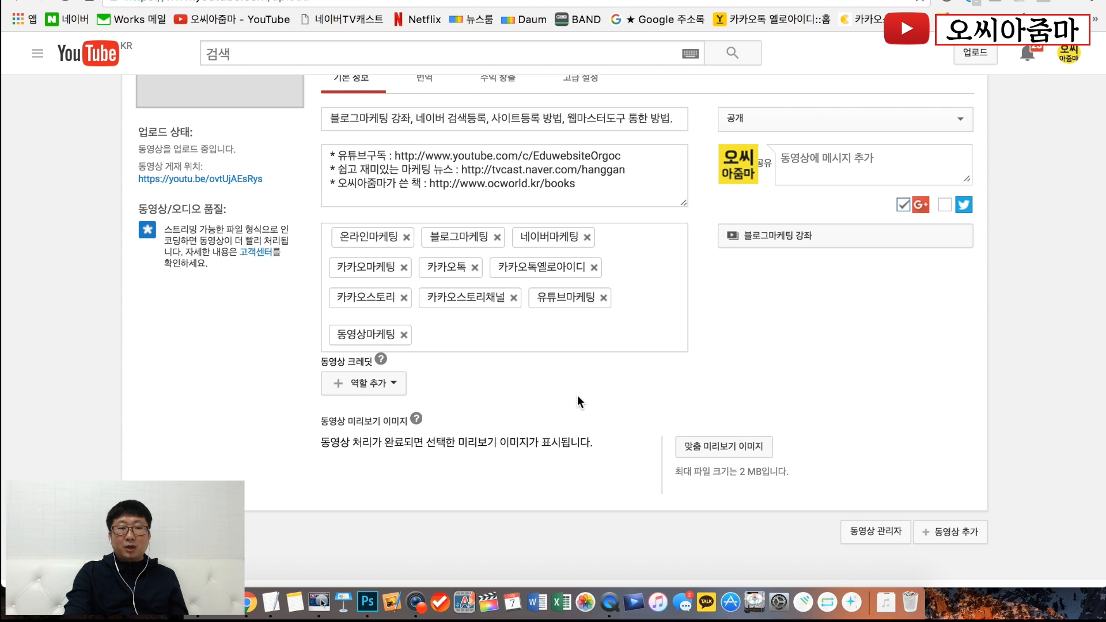
# - Look through the roles available for the video credits and dismiss the list without choosing one
pyautogui.click(393, 383)
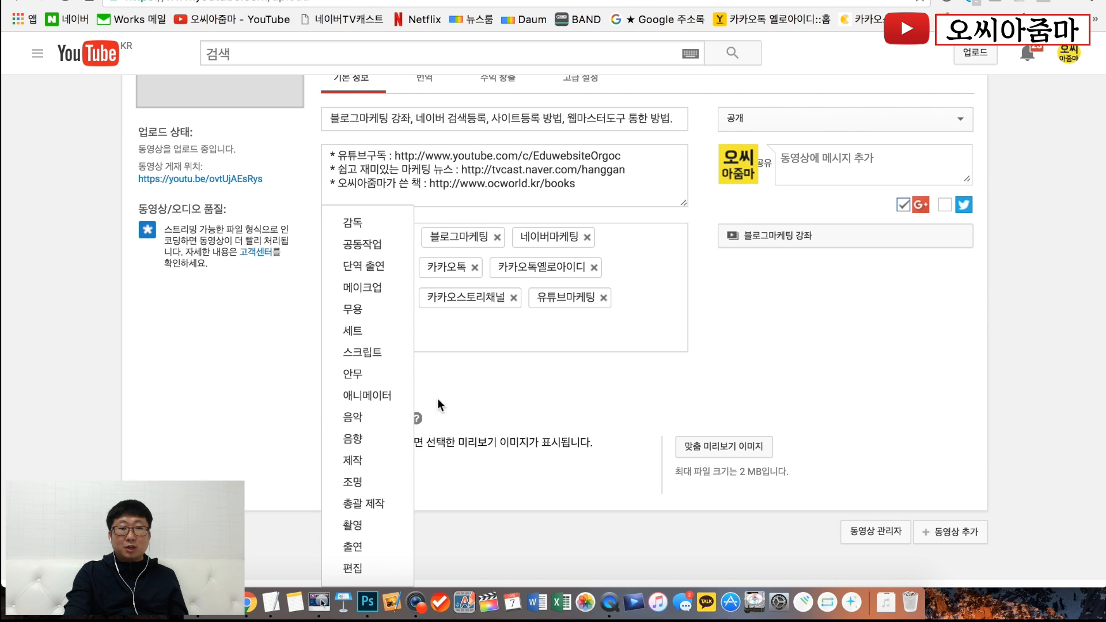
pyautogui.click(453, 402)
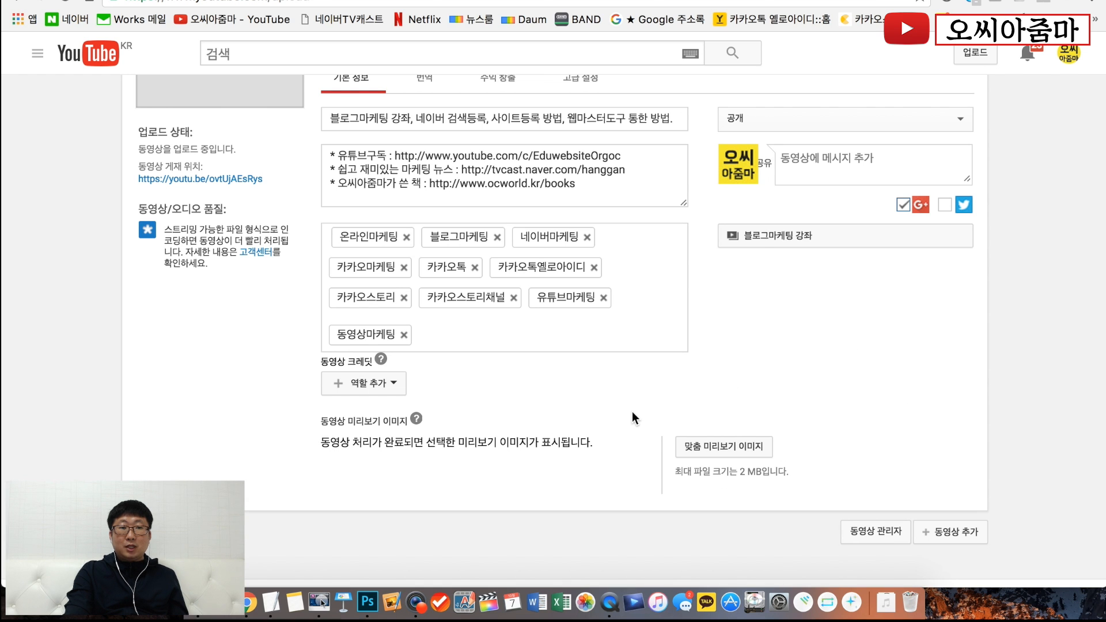
pyautogui.scroll(3, 632, 412)
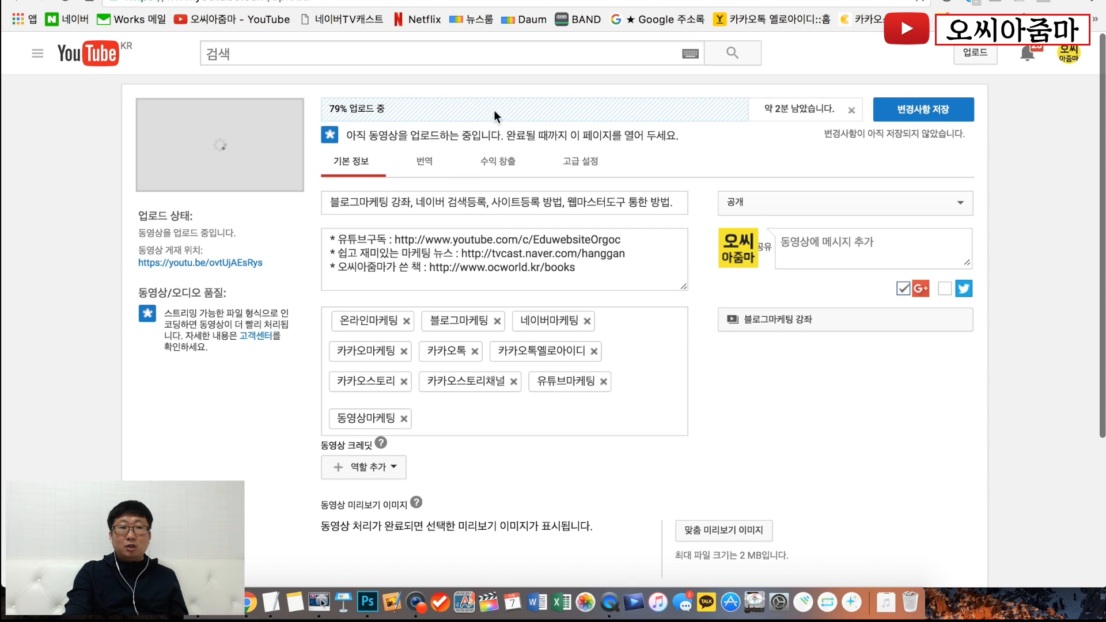
pyautogui.scroll(-3, 716, 226)
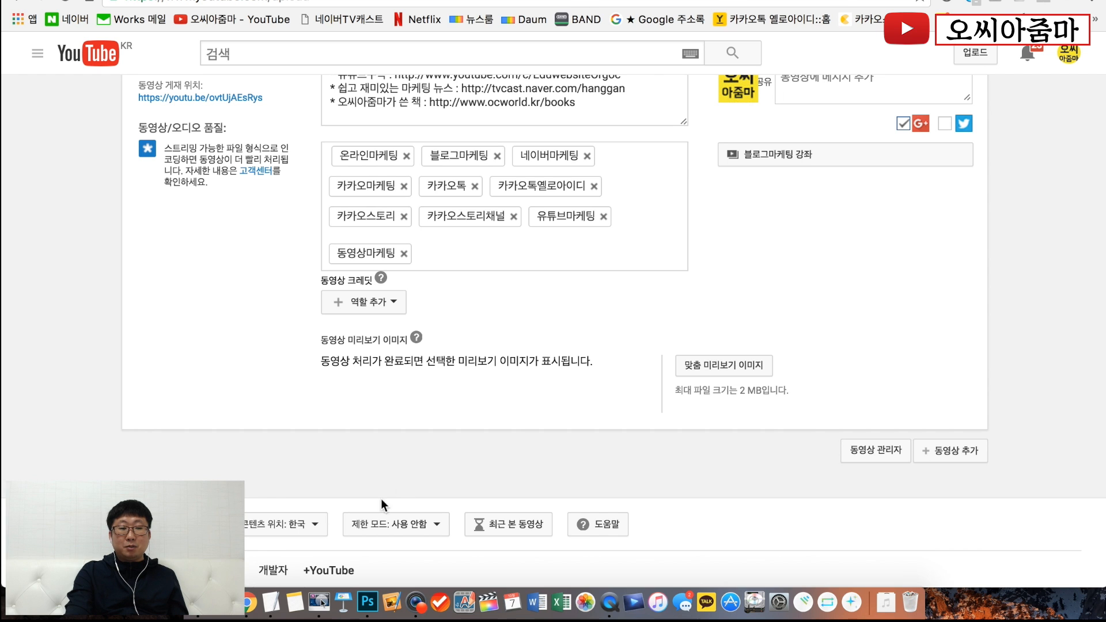
# - Switch to Photoshop and create a new document 1920 pixels wide and 1080 pixels high
pyautogui.click(369, 602)
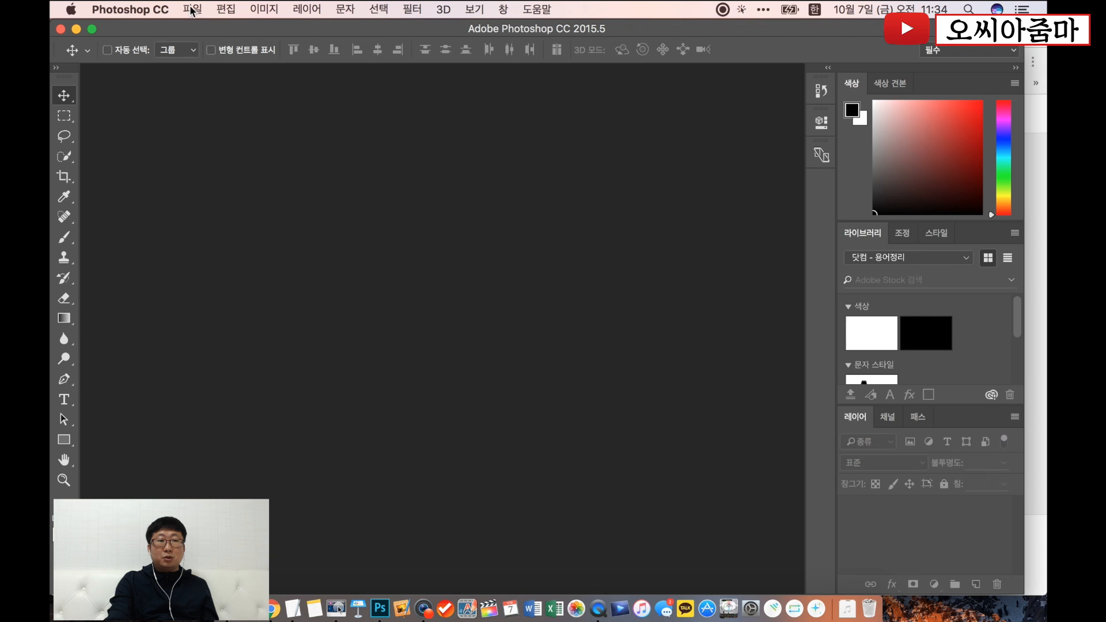
pyautogui.click(193, 8)
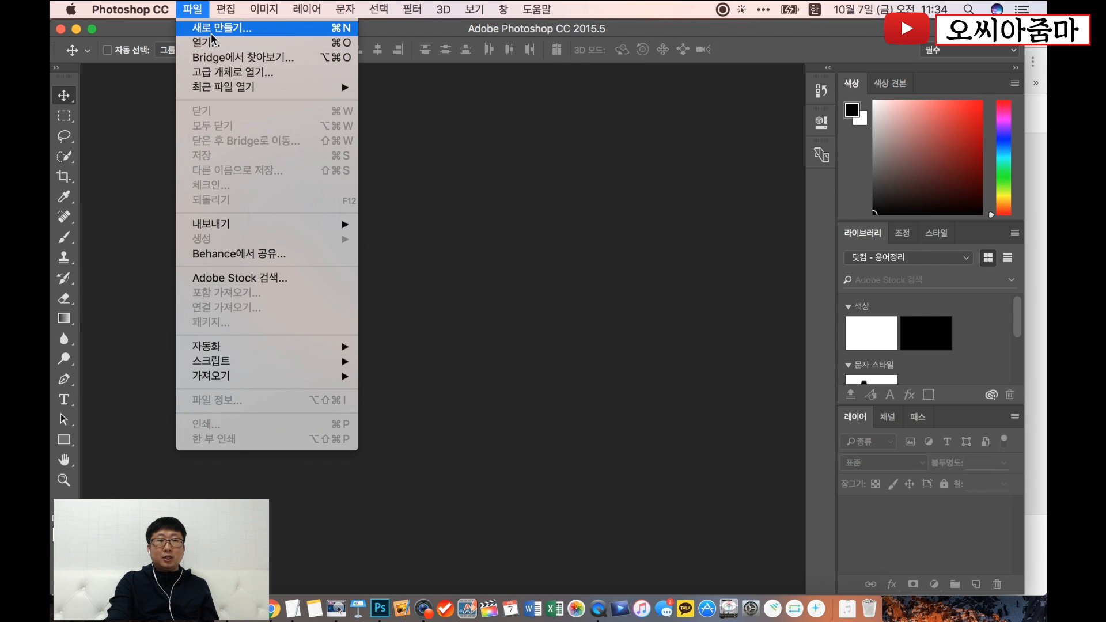
pyautogui.click(213, 29)
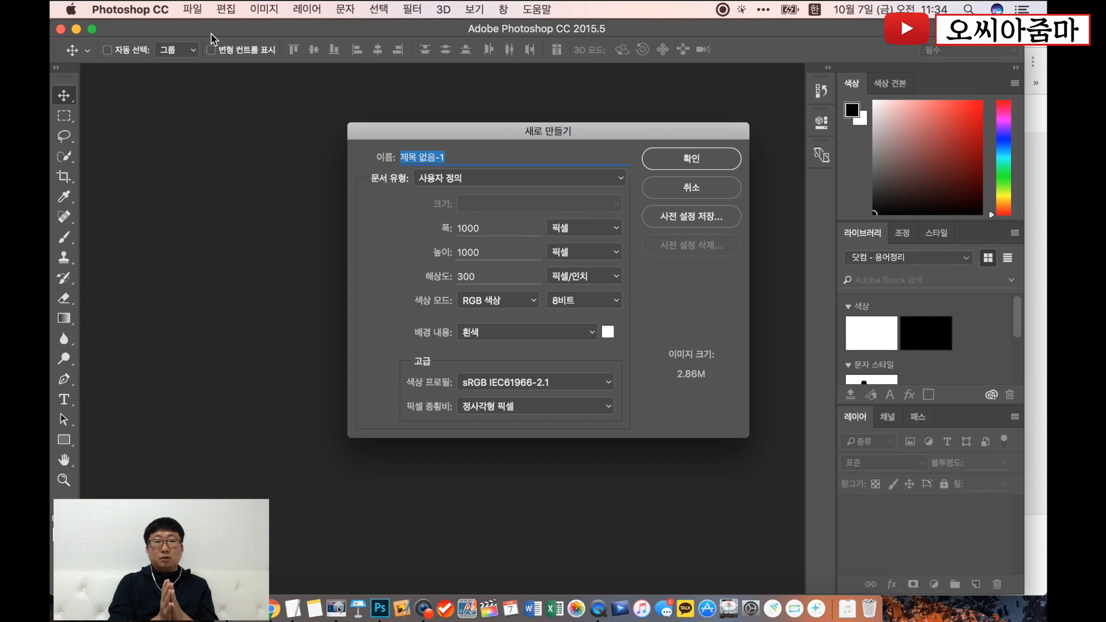
pyautogui.press('Tab')
pyautogui.write('1920')
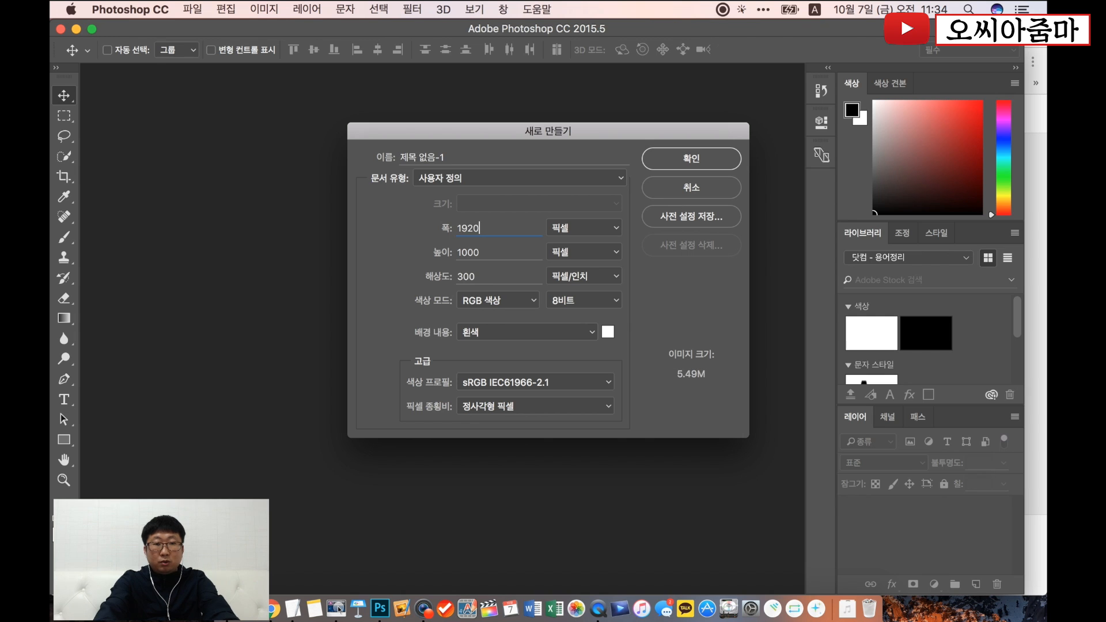
pyautogui.press('Tab')
pyautogui.write('1080')
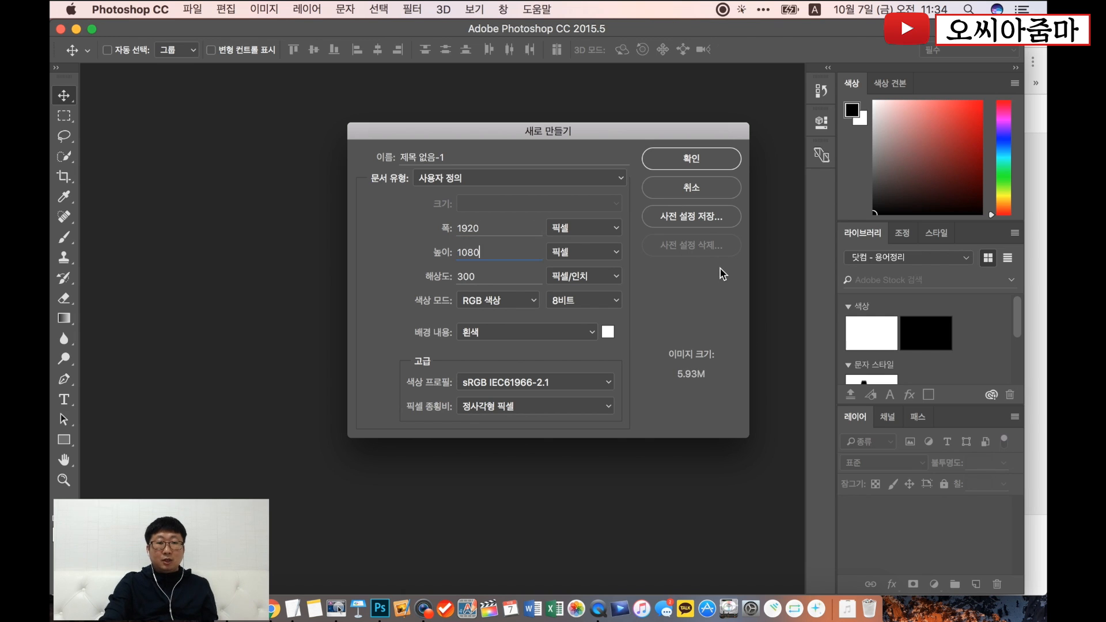
pyautogui.click(707, 157)
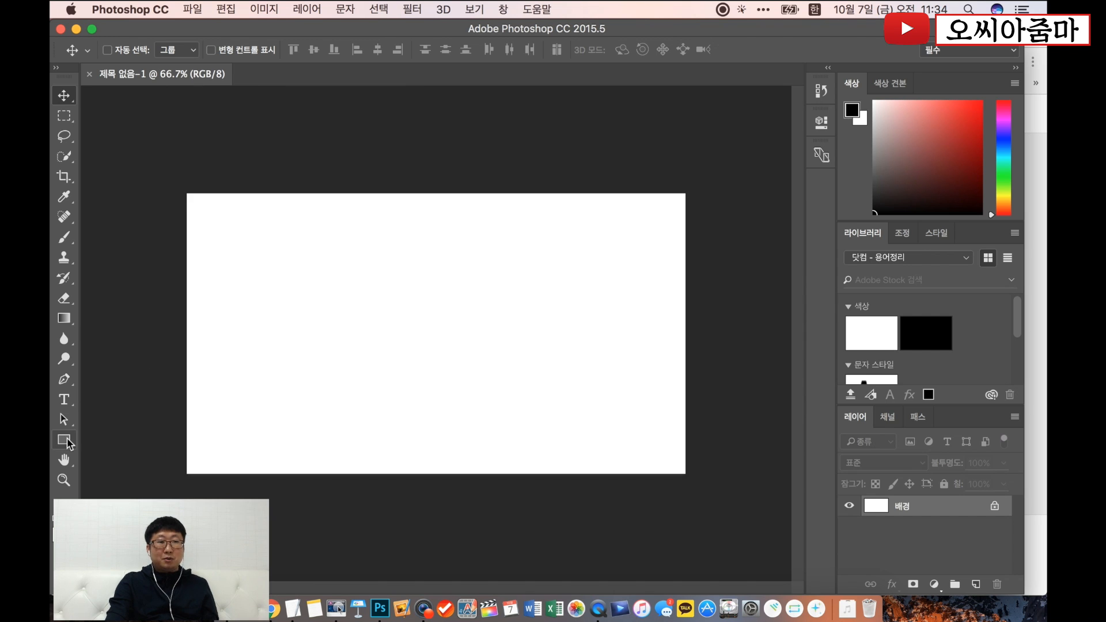
# - Draw a rectangle about 1130 × 1350 px over the left half of the canvas and fill it with CMYK magenta (CMYK 마젠타)
pyautogui.click(67, 441)
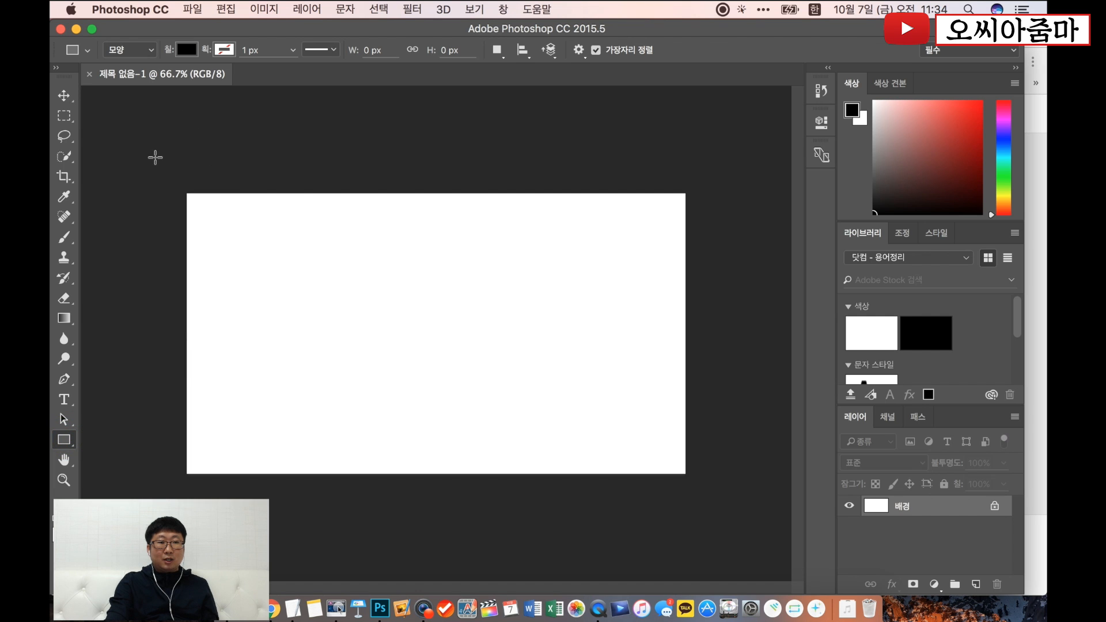
pyautogui.moveTo(152, 154); pyautogui.dragTo(448, 507)
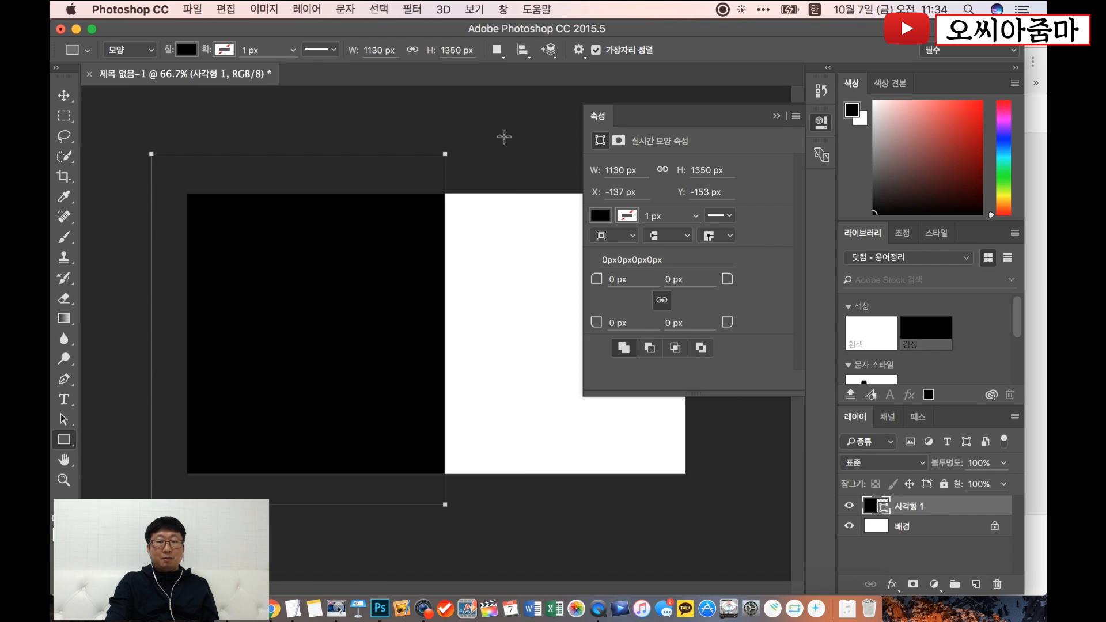
pyautogui.click(187, 49)
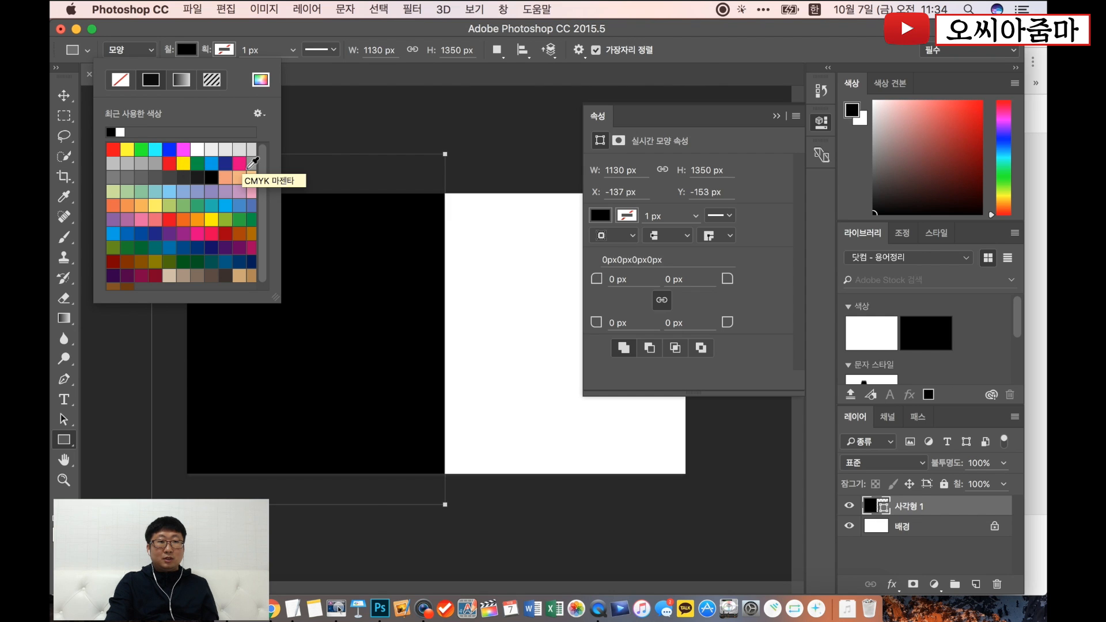
pyautogui.click(240, 164)
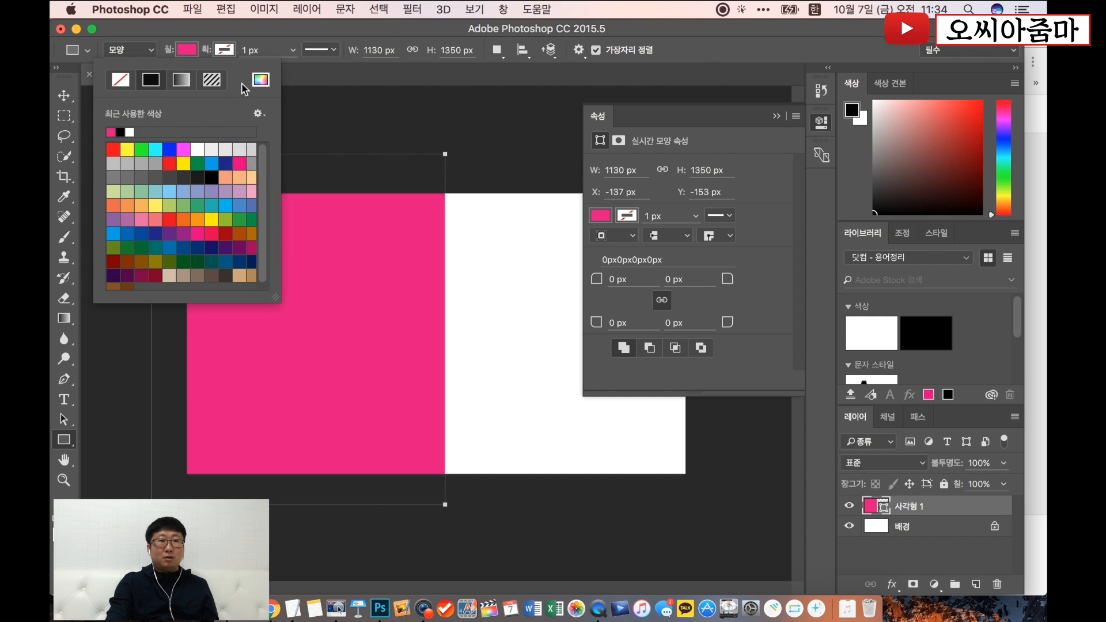
pyautogui.click(187, 51)
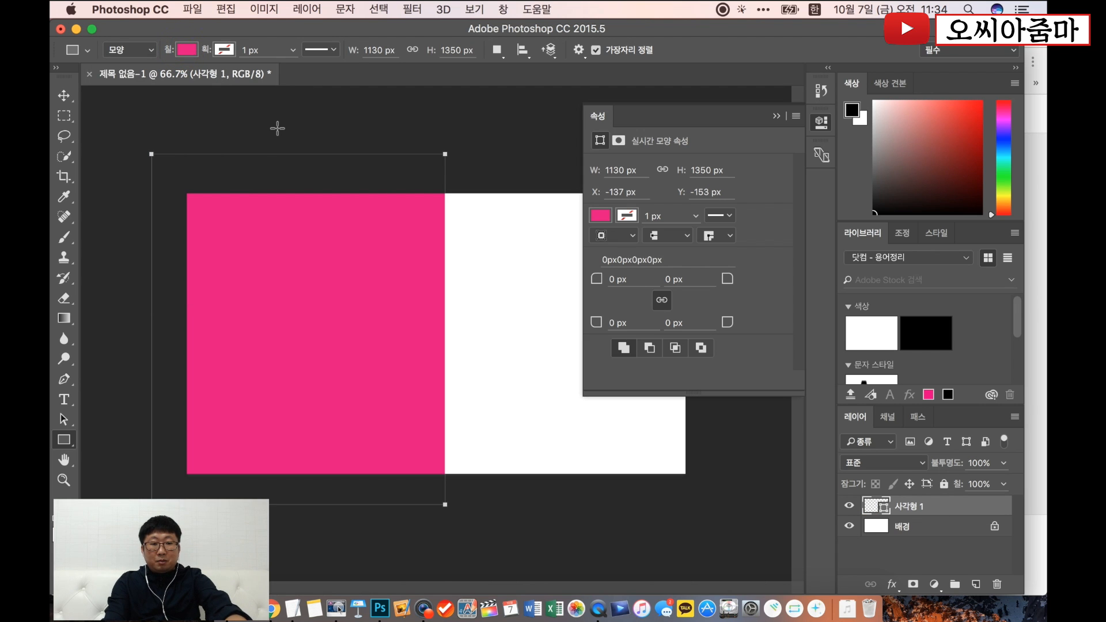
# - Rotate the magenta rectangle clockwise by about 8.3° for a slanted edge, accepting its conversion to a regular path
pyautogui.press('super+t')
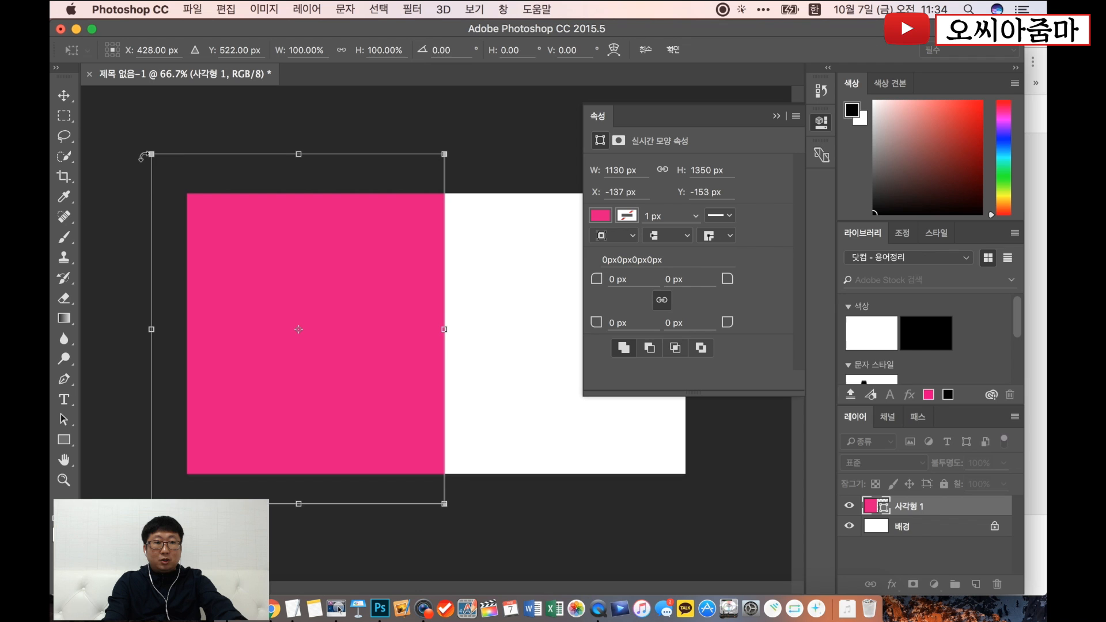
pyautogui.moveTo(136, 156); pyautogui.dragTo(177, 145)
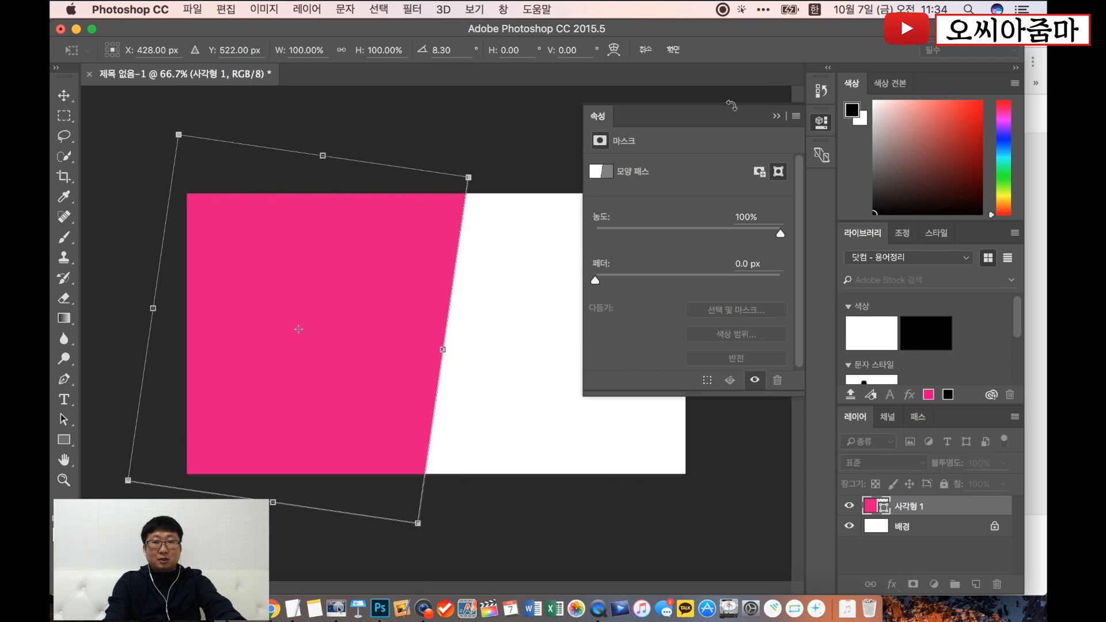
pyautogui.press('u')
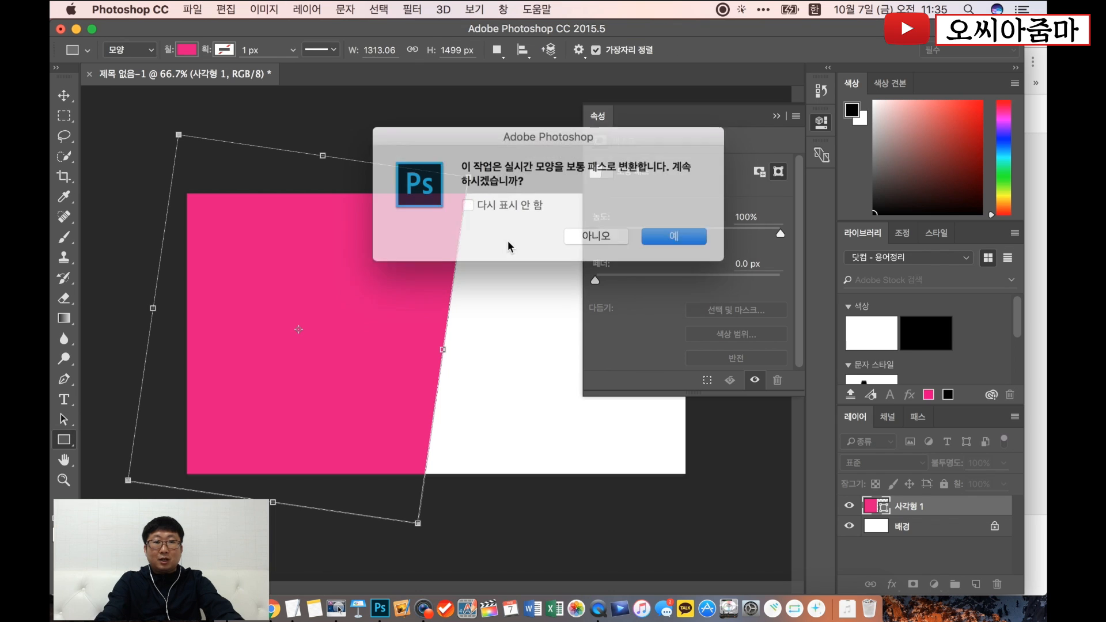
pyautogui.click(662, 235)
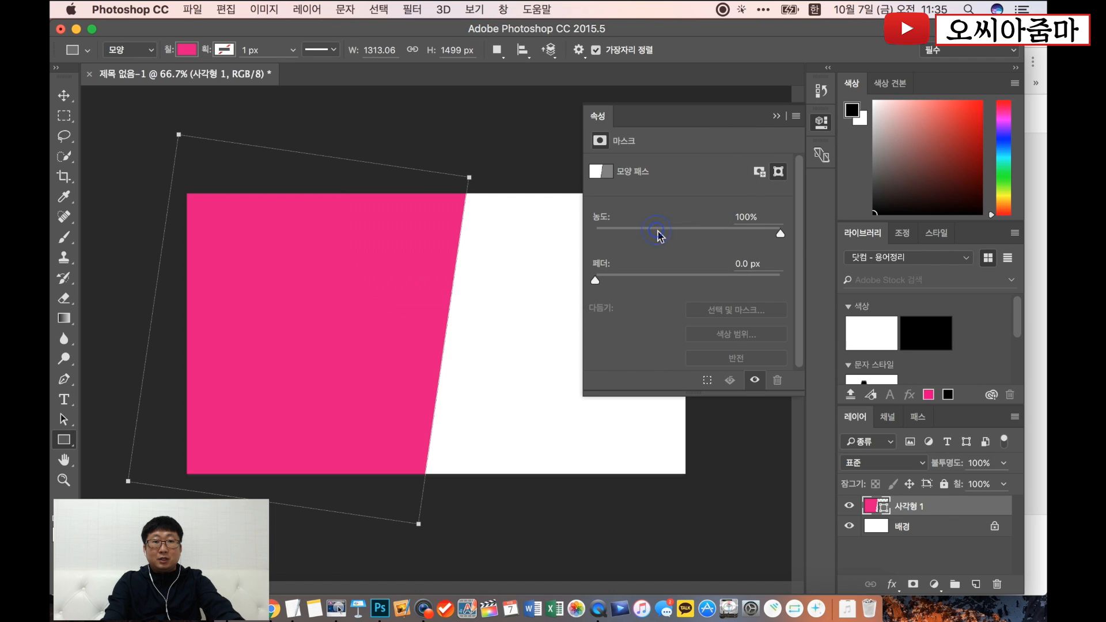
pyautogui.click(777, 116)
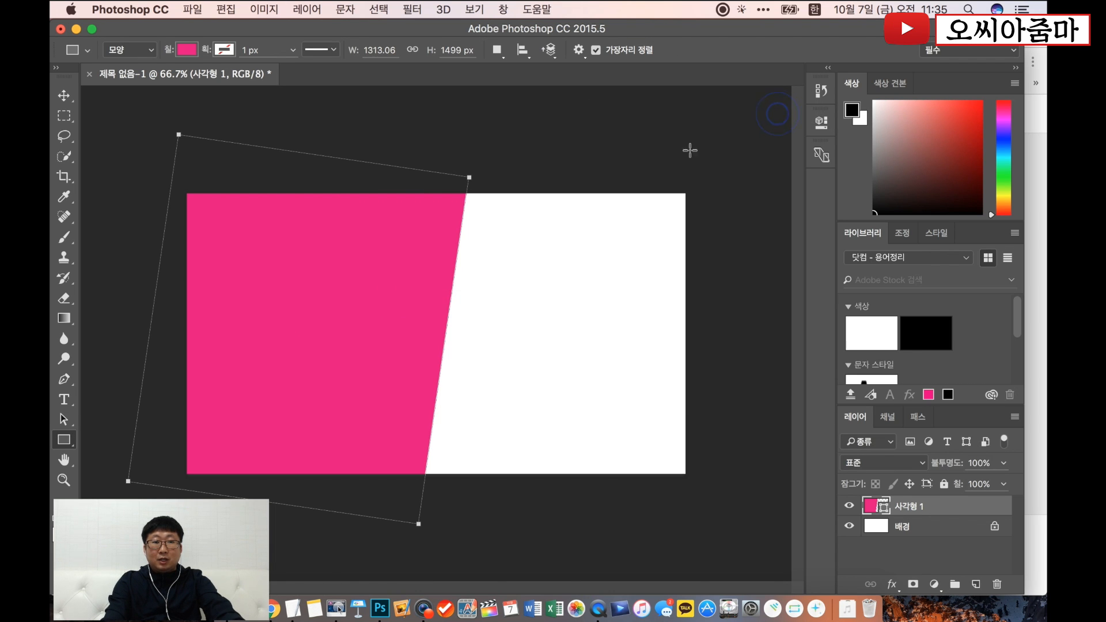
pyautogui.press('Return')
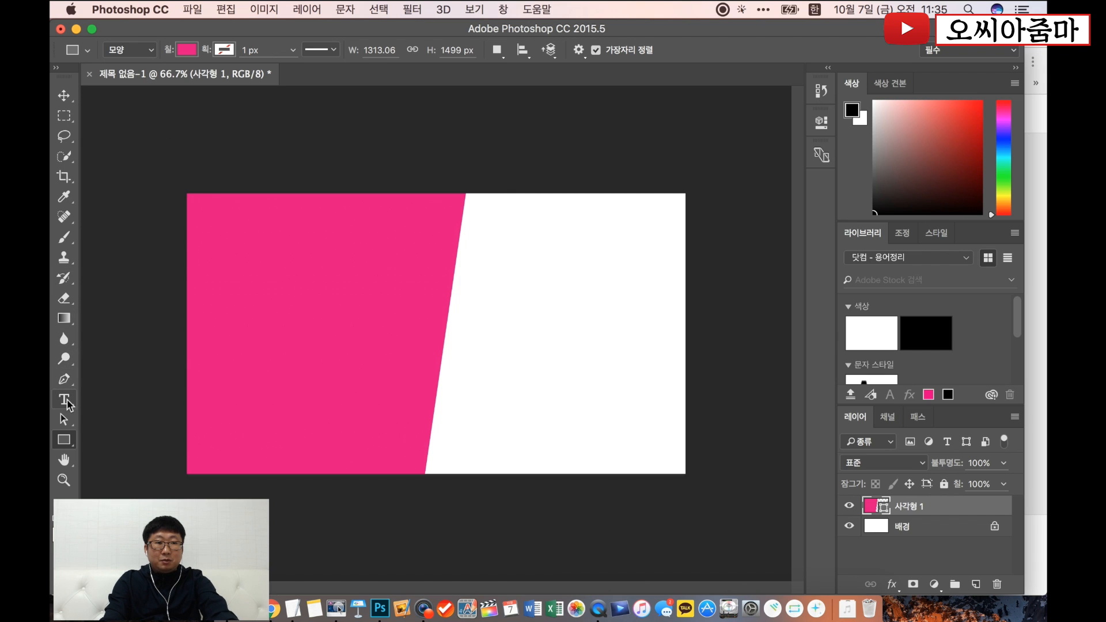
# - Add the two-line text "확바뀐 / 검색등록" below the canvas and move it onto the magenta shape
pyautogui.click(67, 403)
pyautogui.click(451, 510)
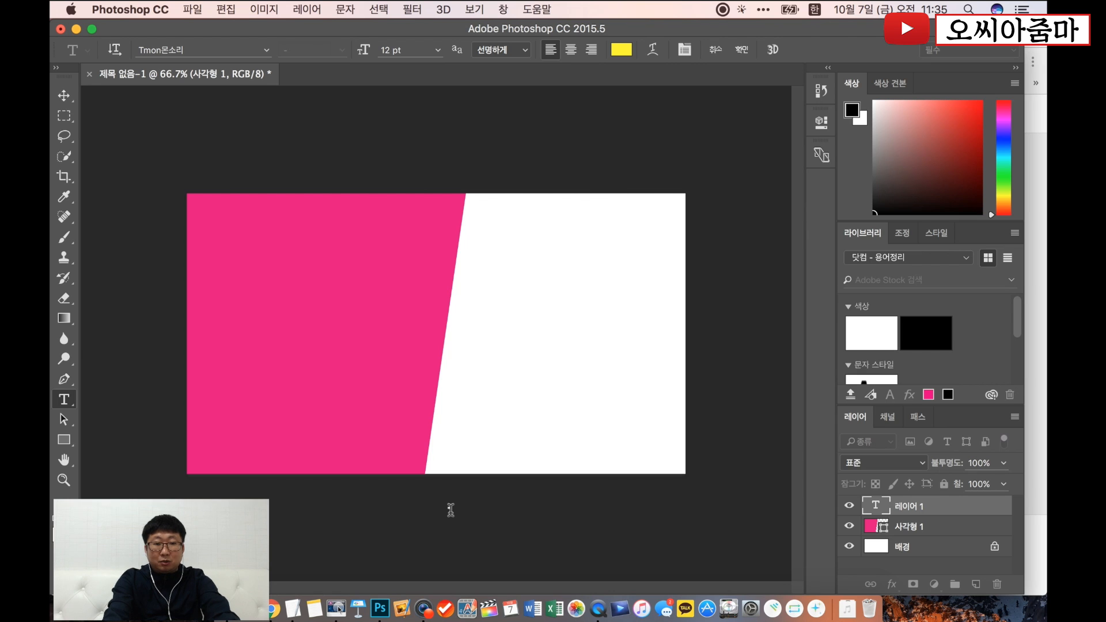
pyautogui.write('씨아')
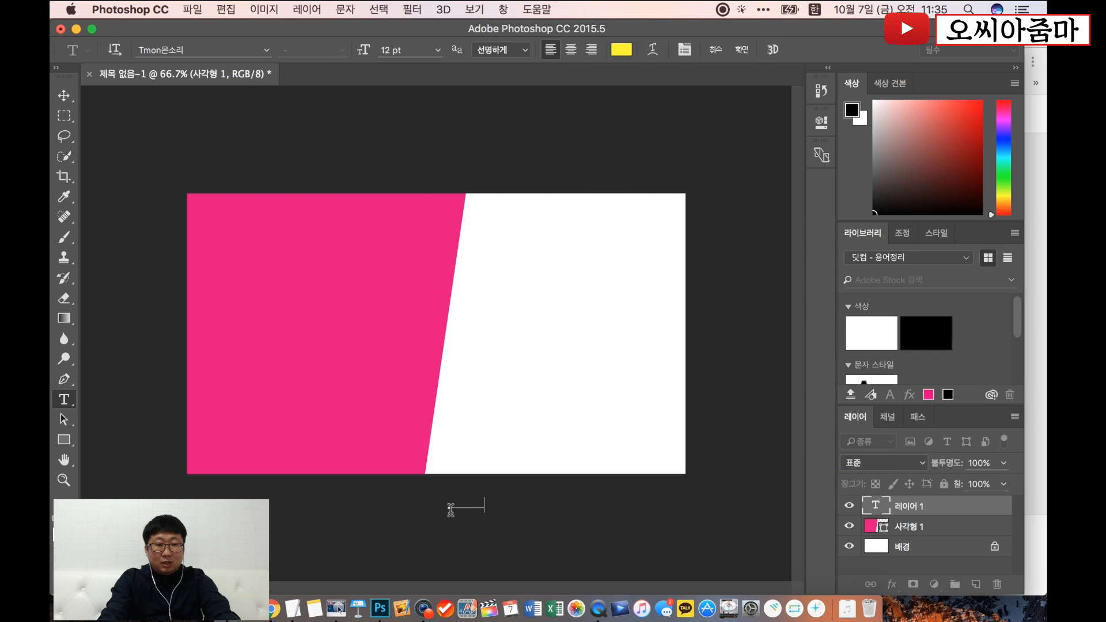
pyautogui.write('줌마하기')
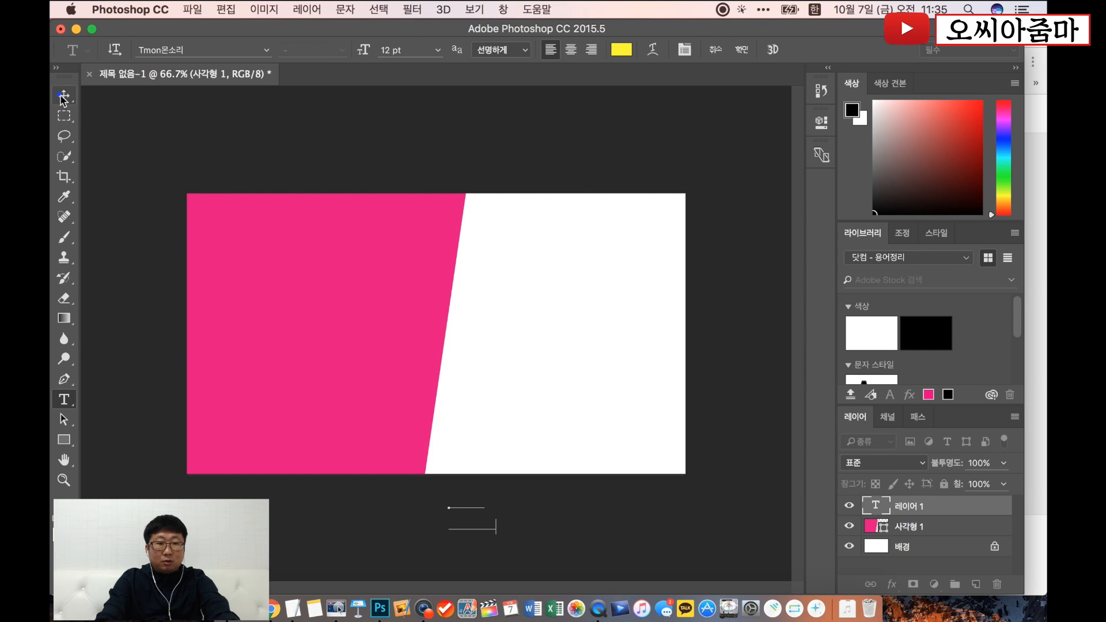
pyautogui.click(61, 97)
pyautogui.moveTo(451, 503); pyautogui.dragTo(328, 335)
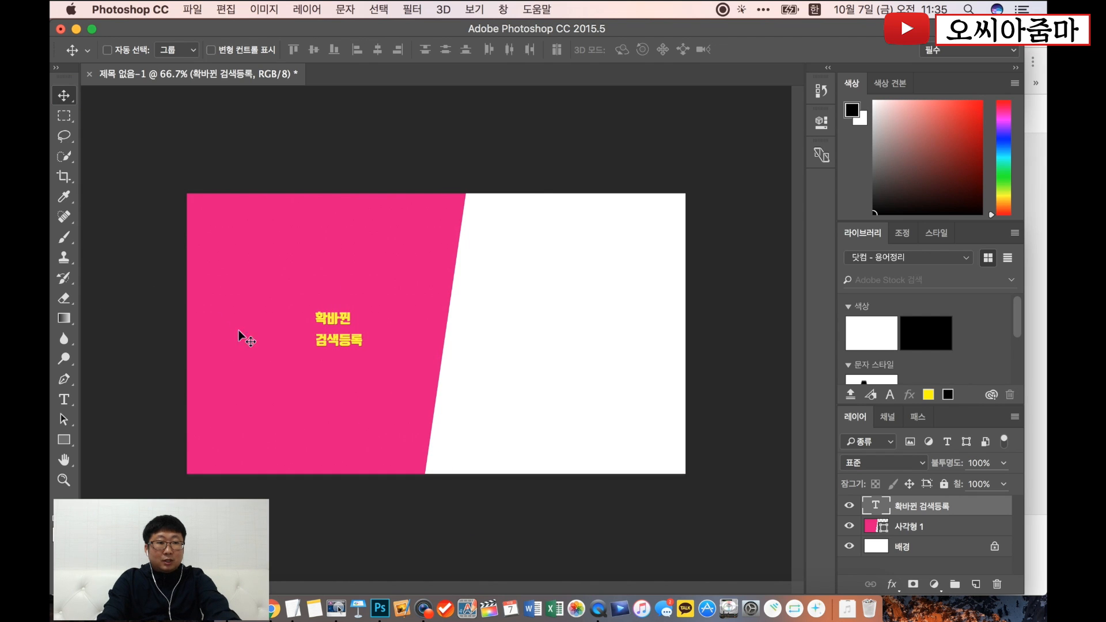
# - Set the font size of the "확바뀐 검색등록" text to 50 pt and move it to the magenta shape's upper-left area
pyautogui.click(67, 403)
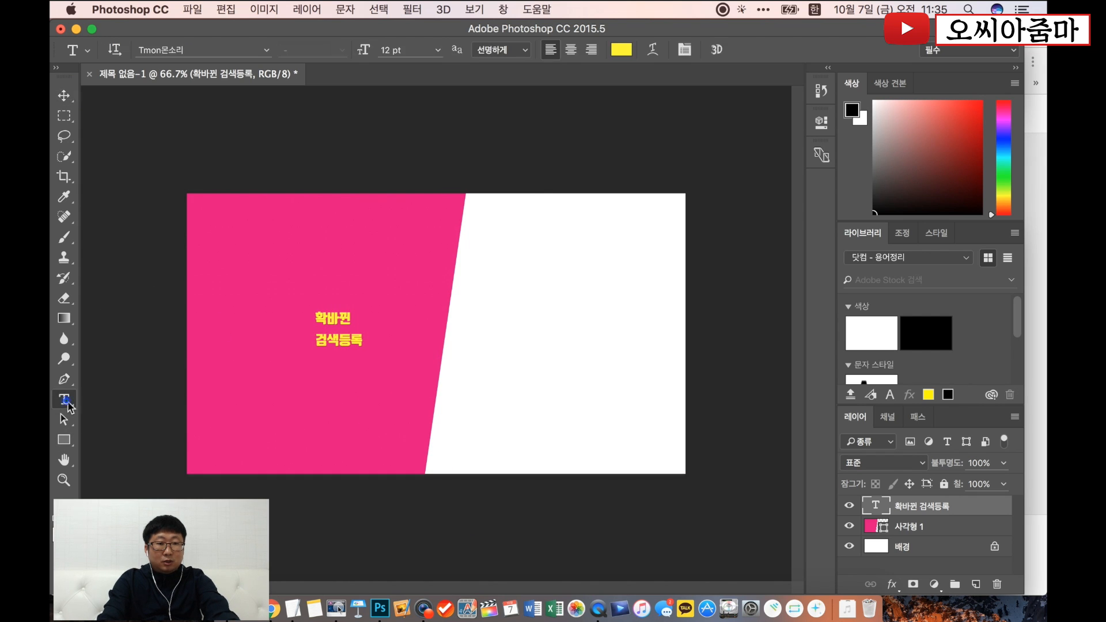
pyautogui.click(339, 330)
pyautogui.press('super+a')
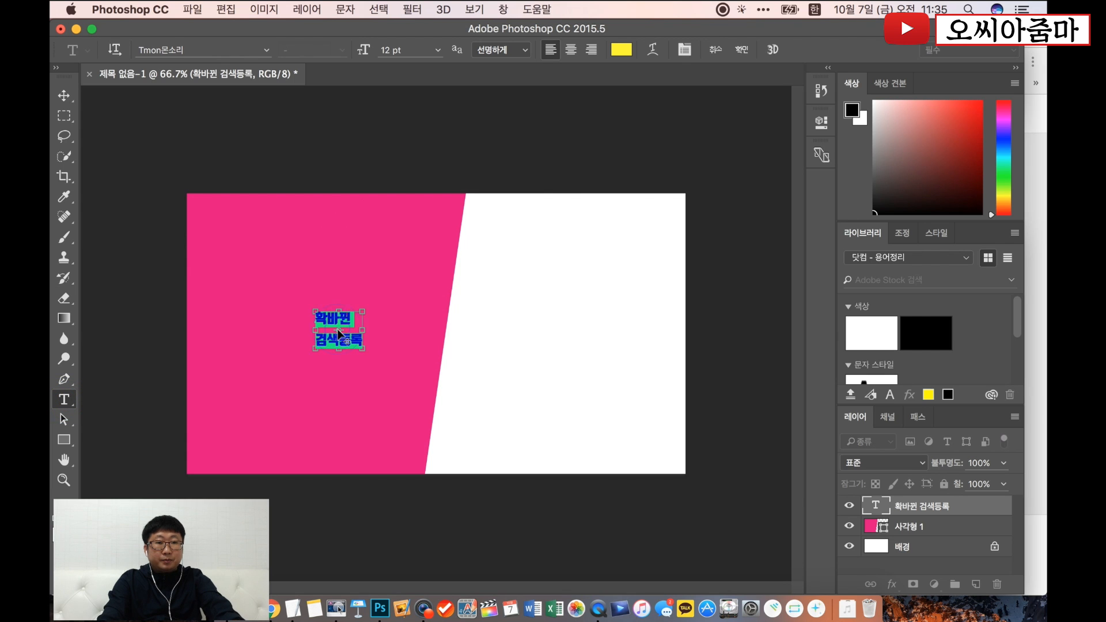
pyautogui.click(439, 51)
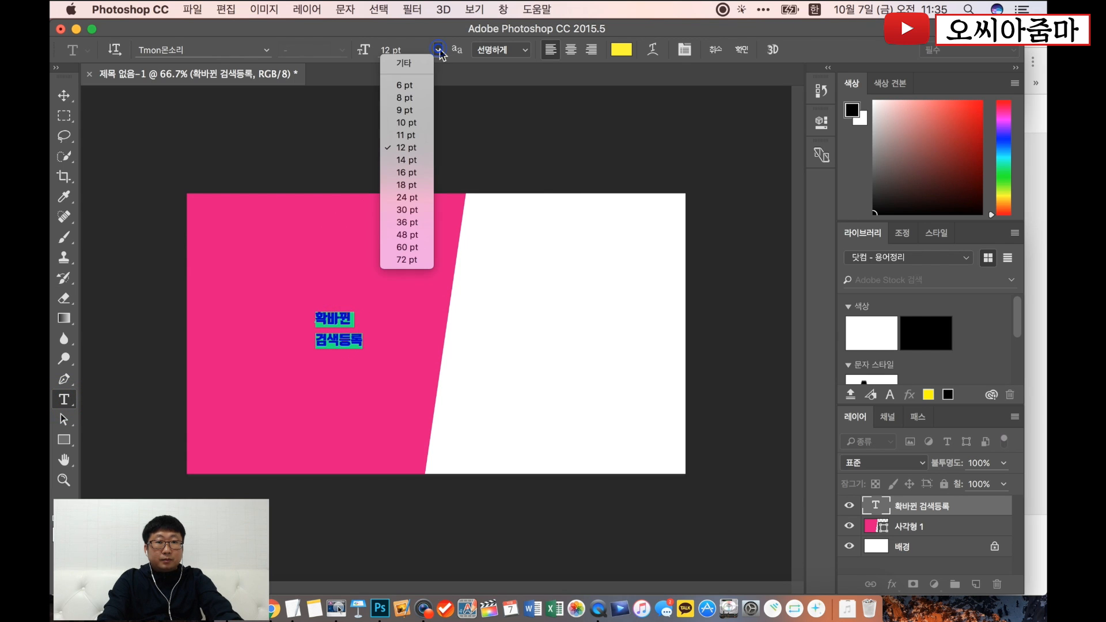
pyautogui.click(420, 213)
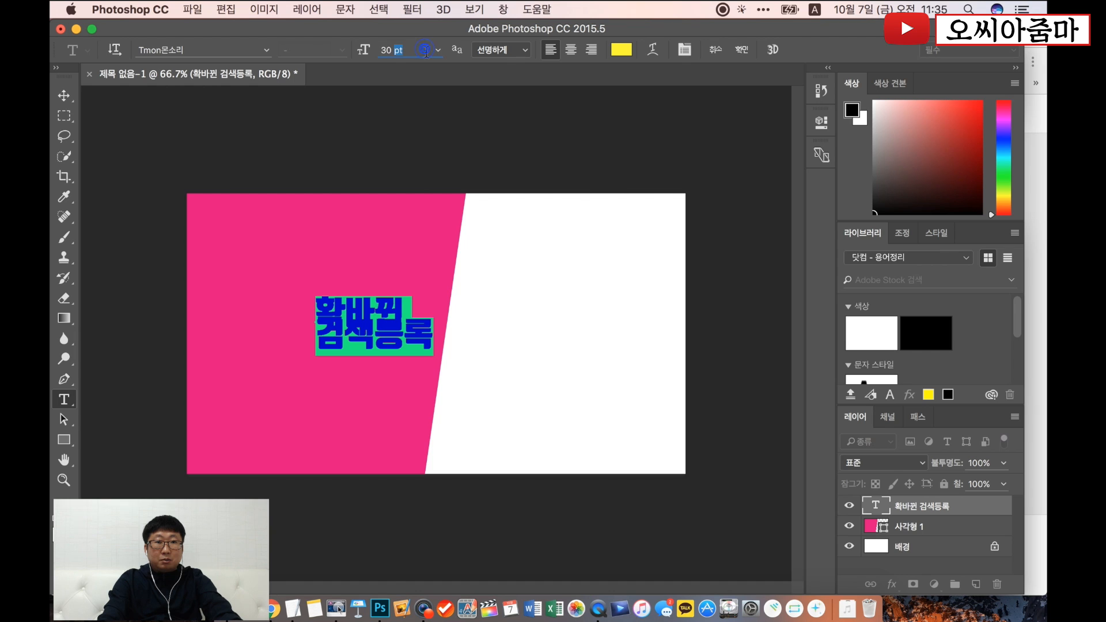
pyautogui.write('50')
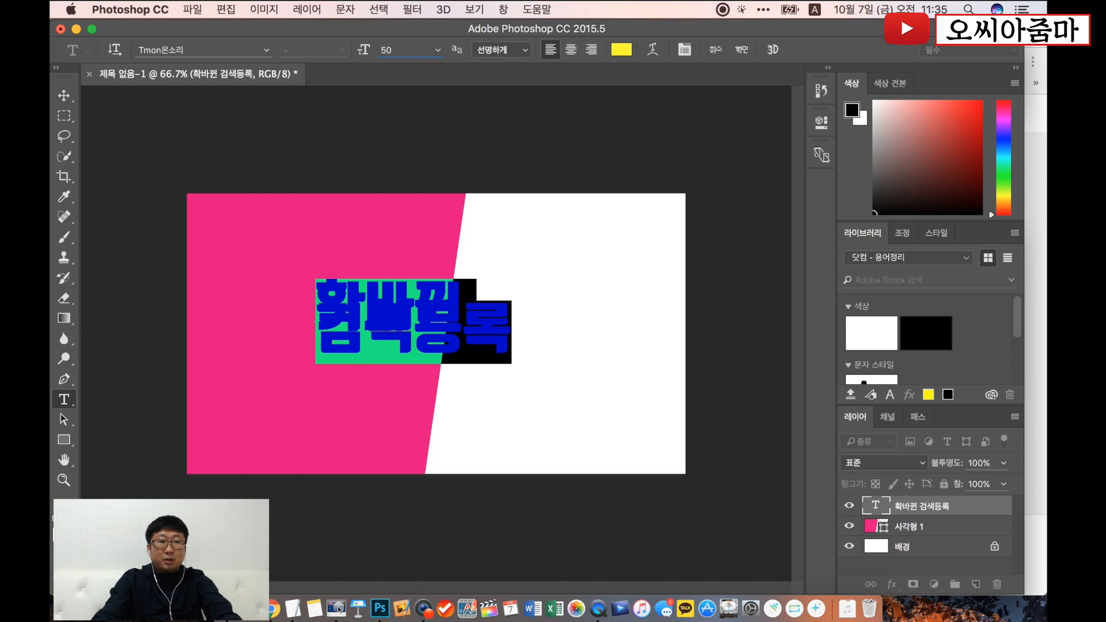
pyautogui.click(71, 94)
pyautogui.moveTo(351, 290); pyautogui.dragTo(245, 233)
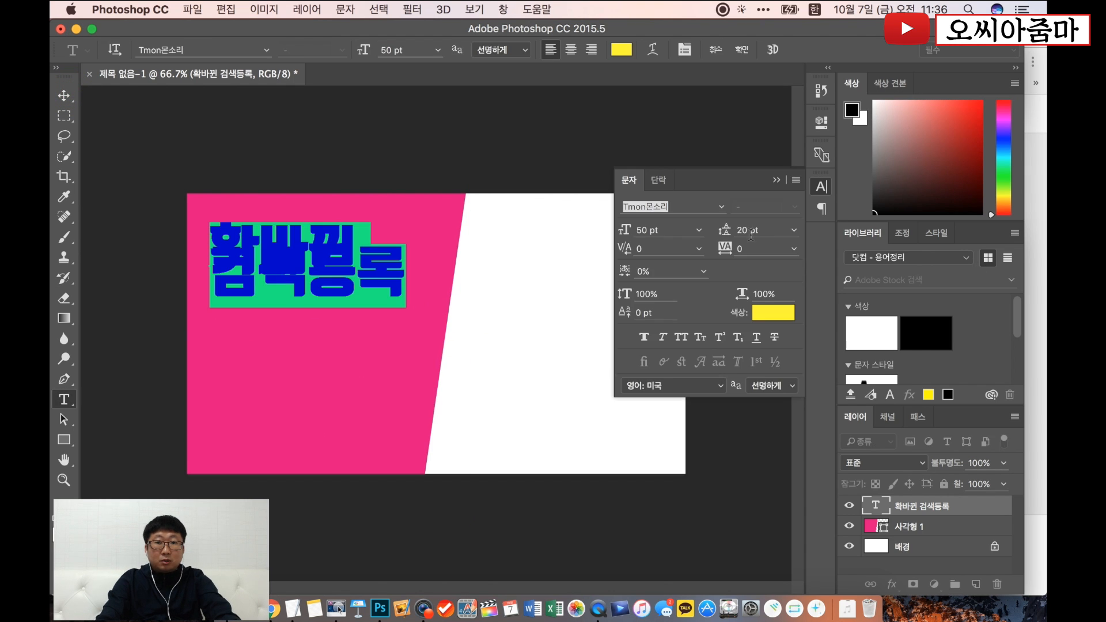
# - Set the line spacing of the "확바뀐 검색등록" text to 60 pt and nudge the text slightly up and left
pyautogui.click(750, 230)
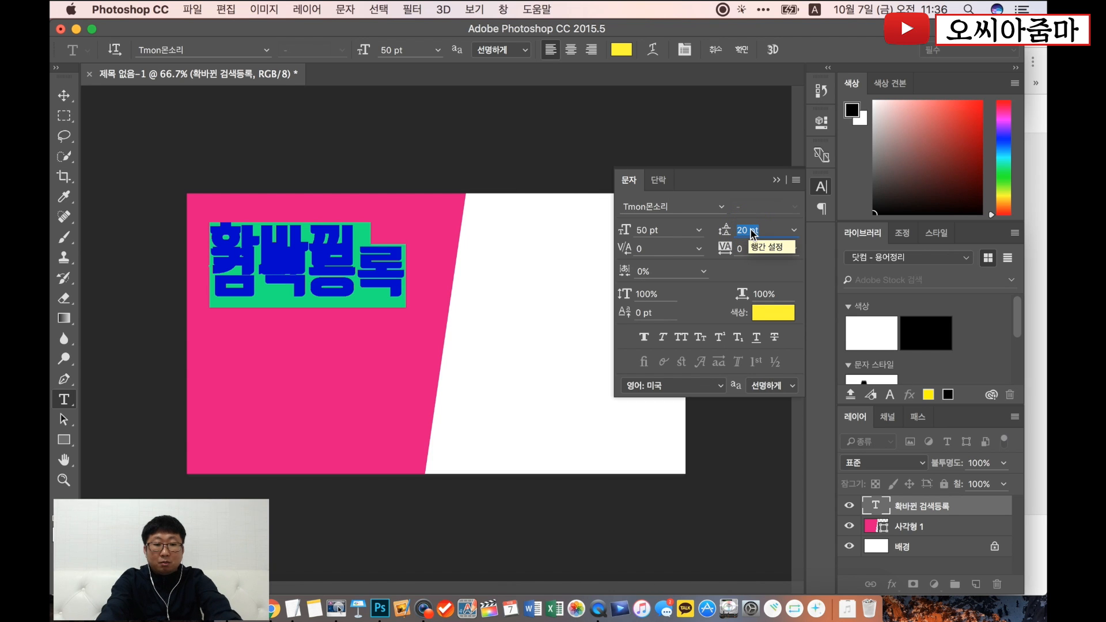
pyautogui.write('50')
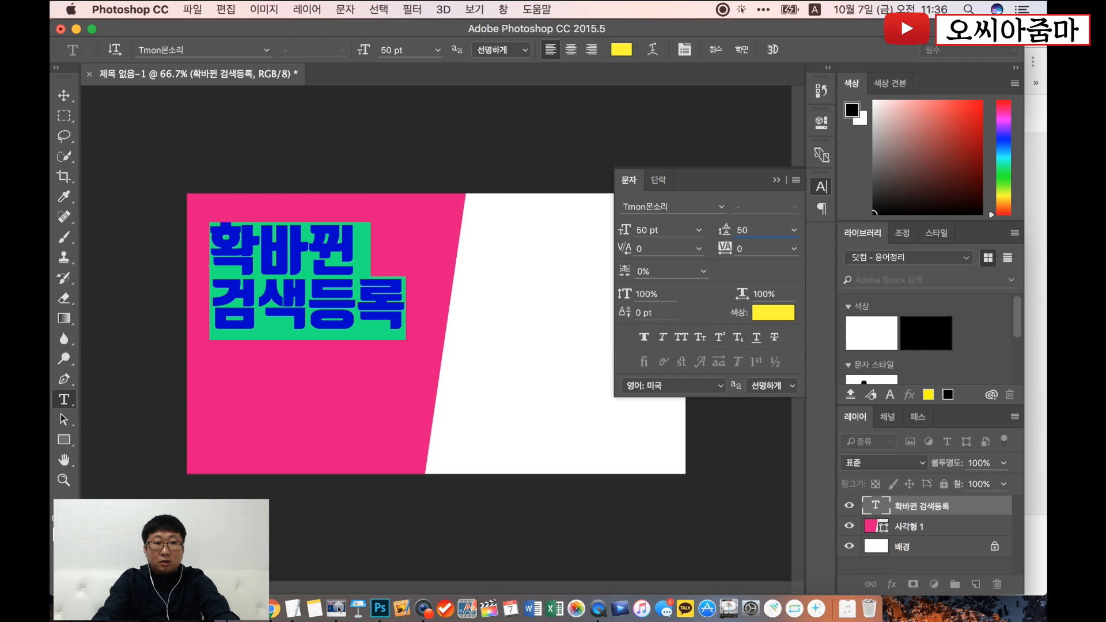
pyautogui.press('BackSpace')
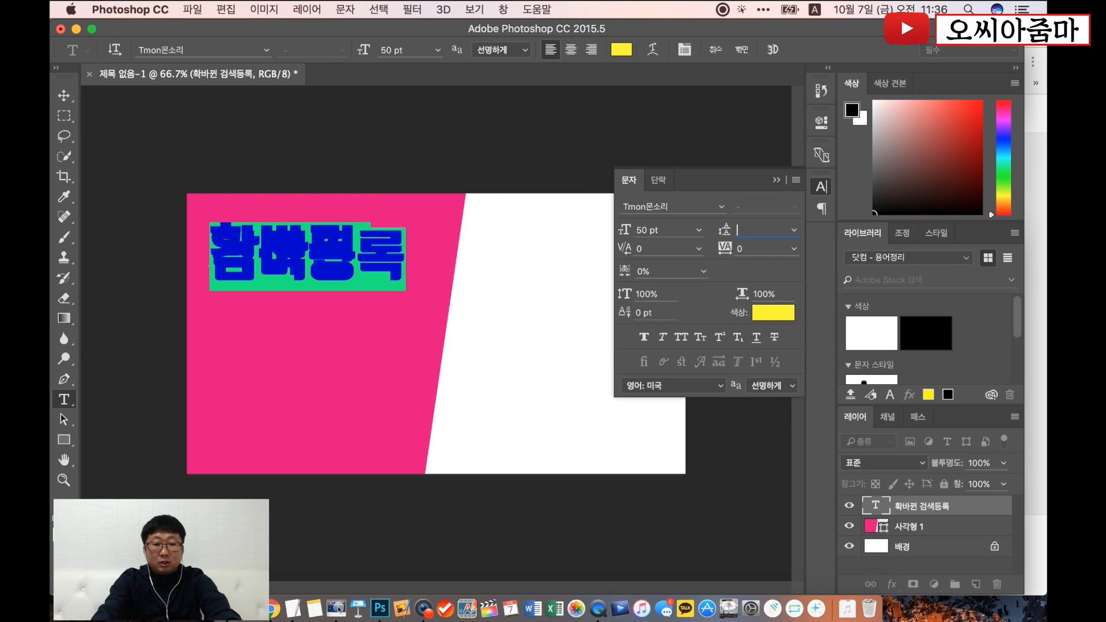
pyautogui.write('60')
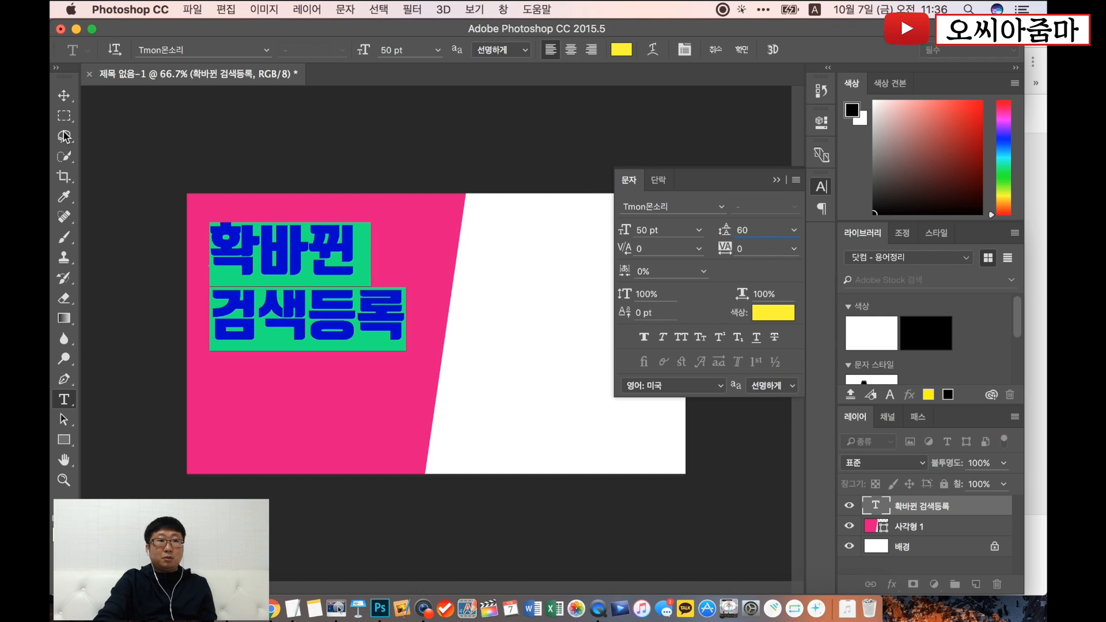
pyautogui.click(64, 95)
pyautogui.moveTo(259, 237); pyautogui.dragTo(257, 234)
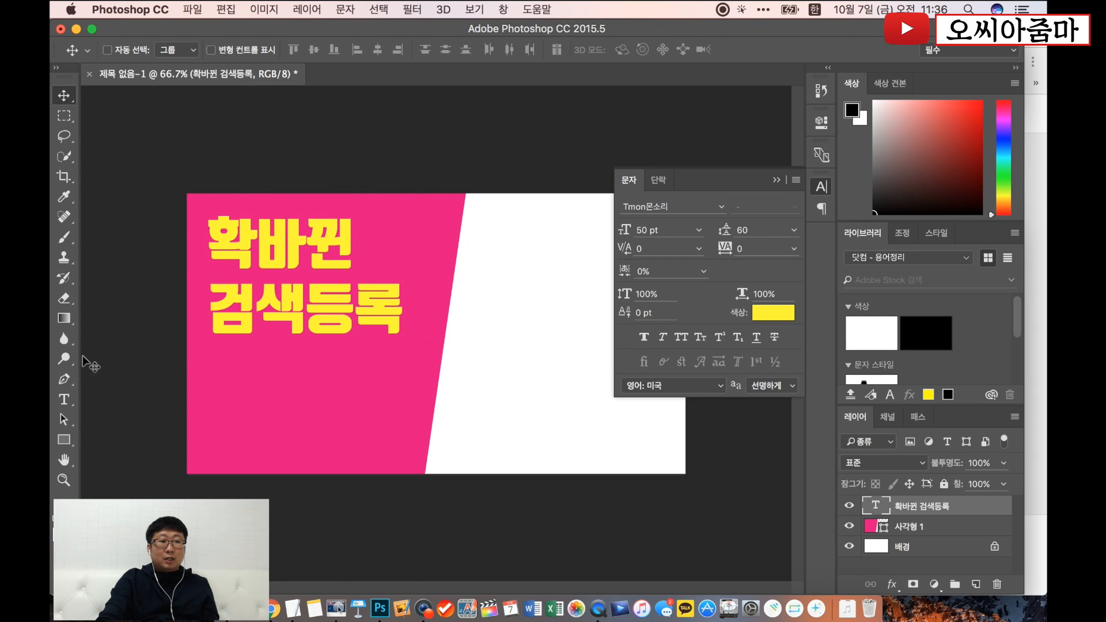
# - Add the two-line text "이것만 / 보면된다!" on the white area beside the magenta shape
pyautogui.click(65, 399)
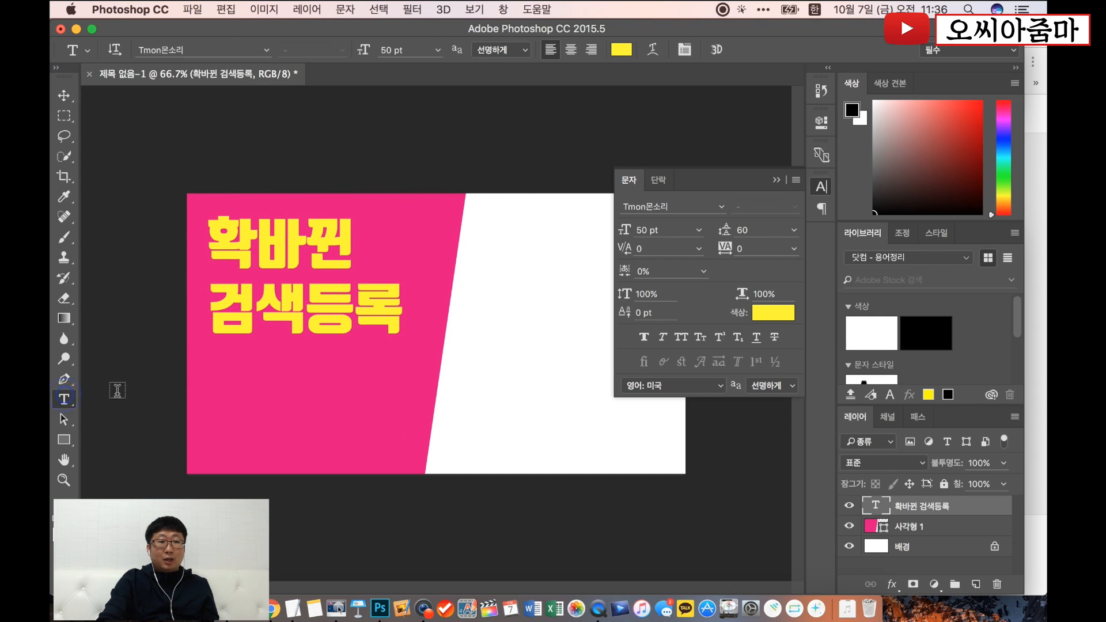
pyautogui.click(511, 414)
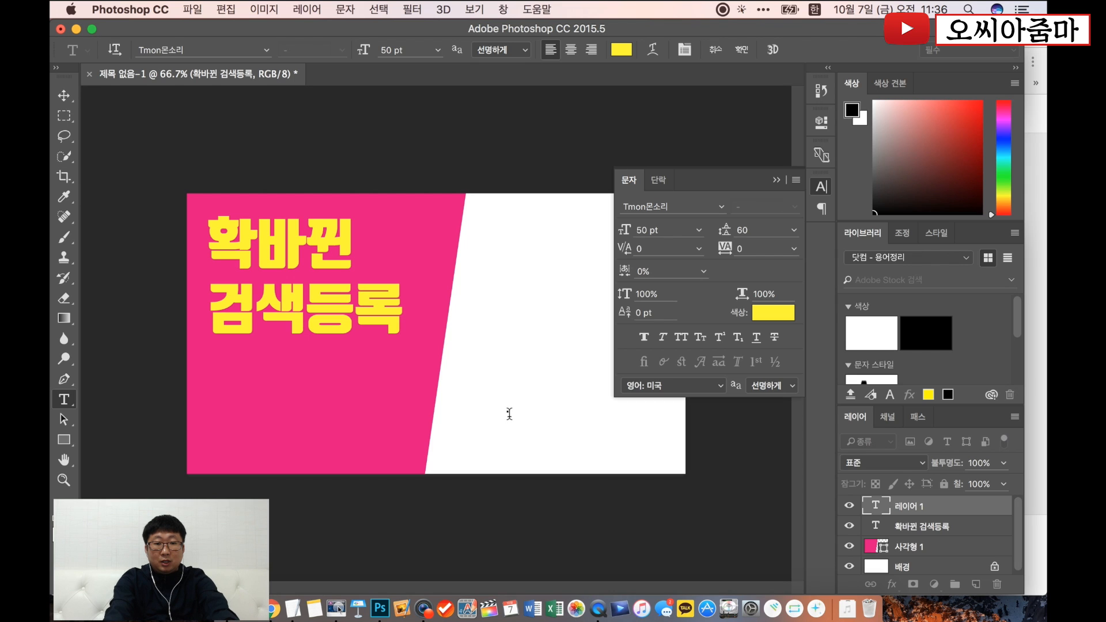
pyautogui.write('이것은 ')
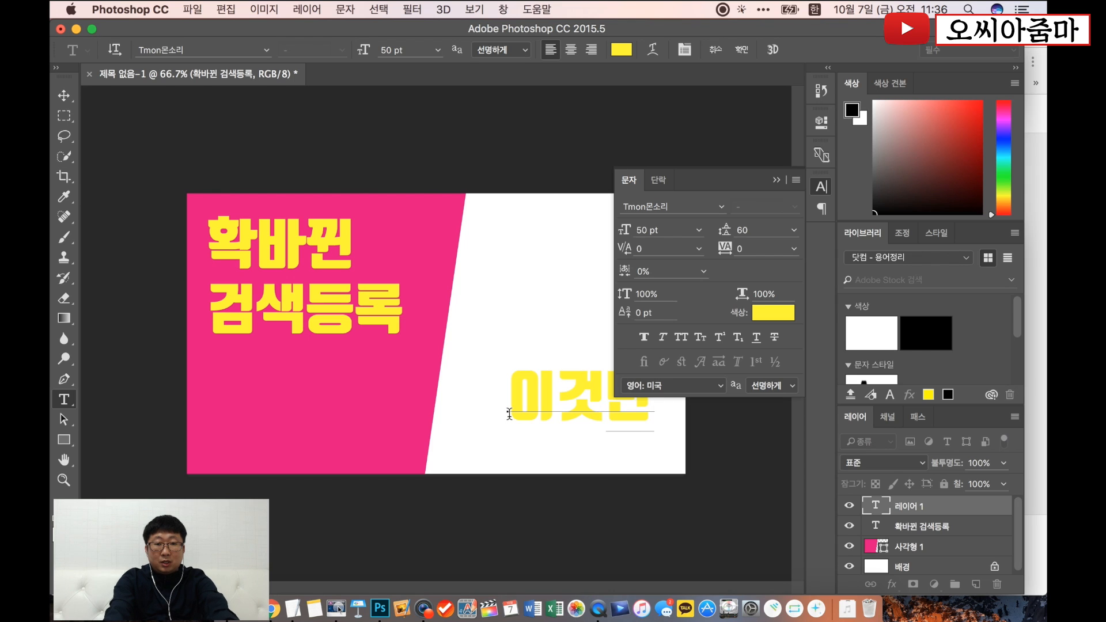
pyautogui.write('보면되ㄷ')
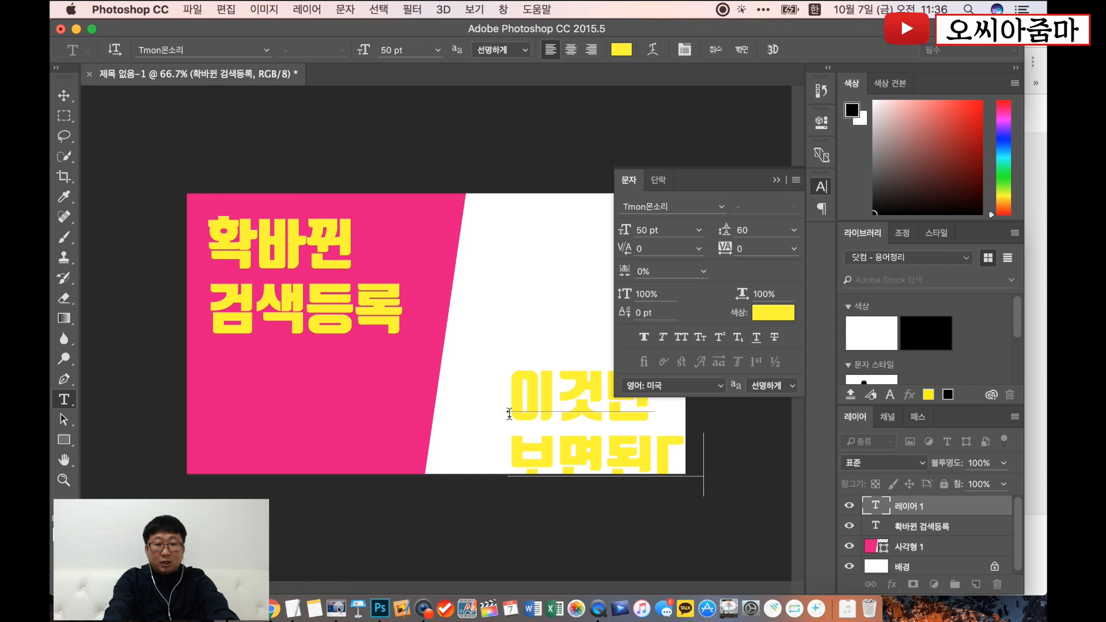
# - Set the "이것만 보면된다!" text color to white (ffffff) and move it onto the magenta shape below the yellow title
pyautogui.press('super+a')
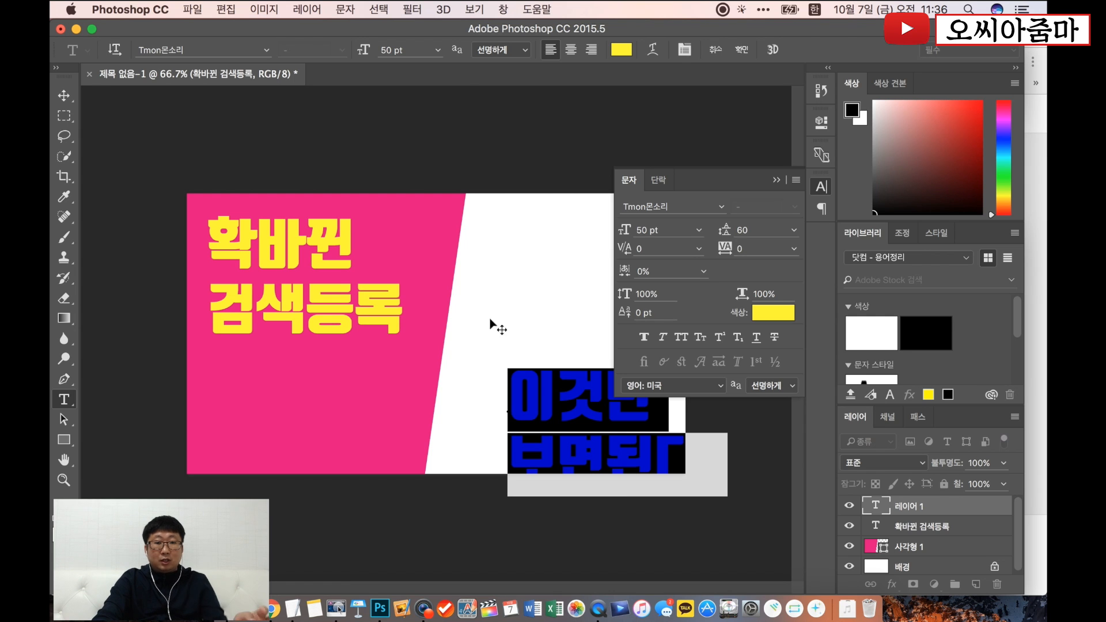
pyautogui.click(777, 316)
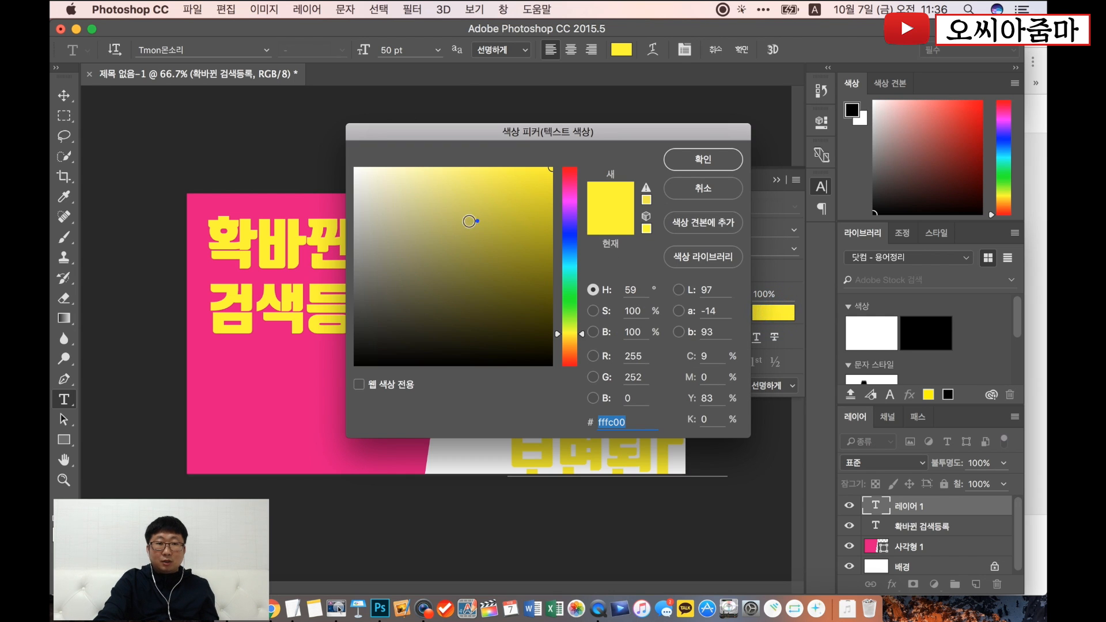
pyautogui.write('ffffff')
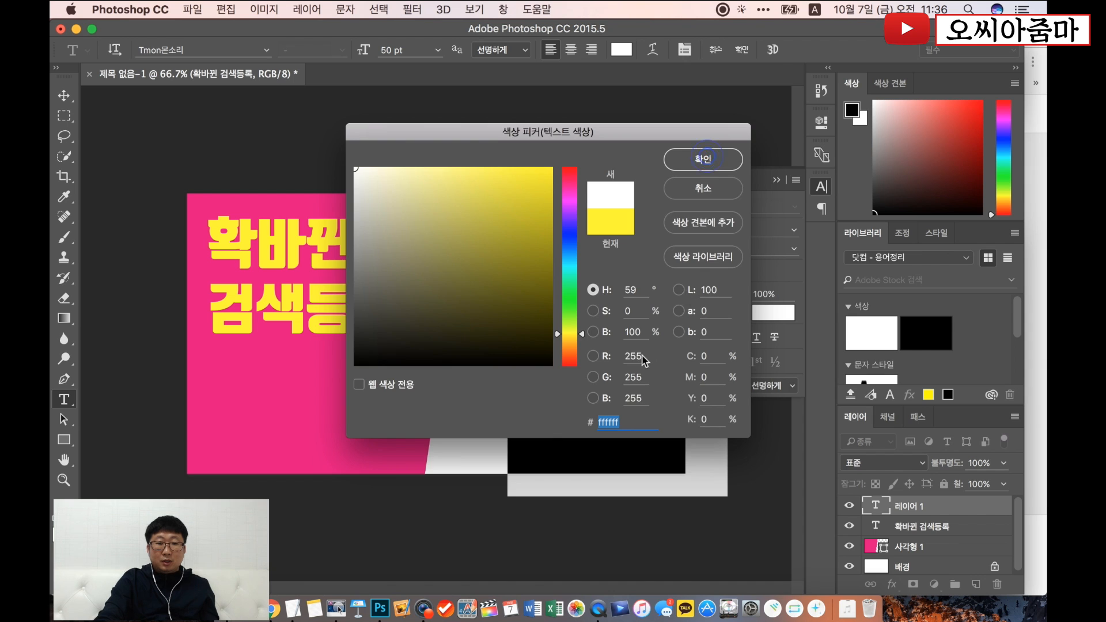
pyautogui.press('Return')
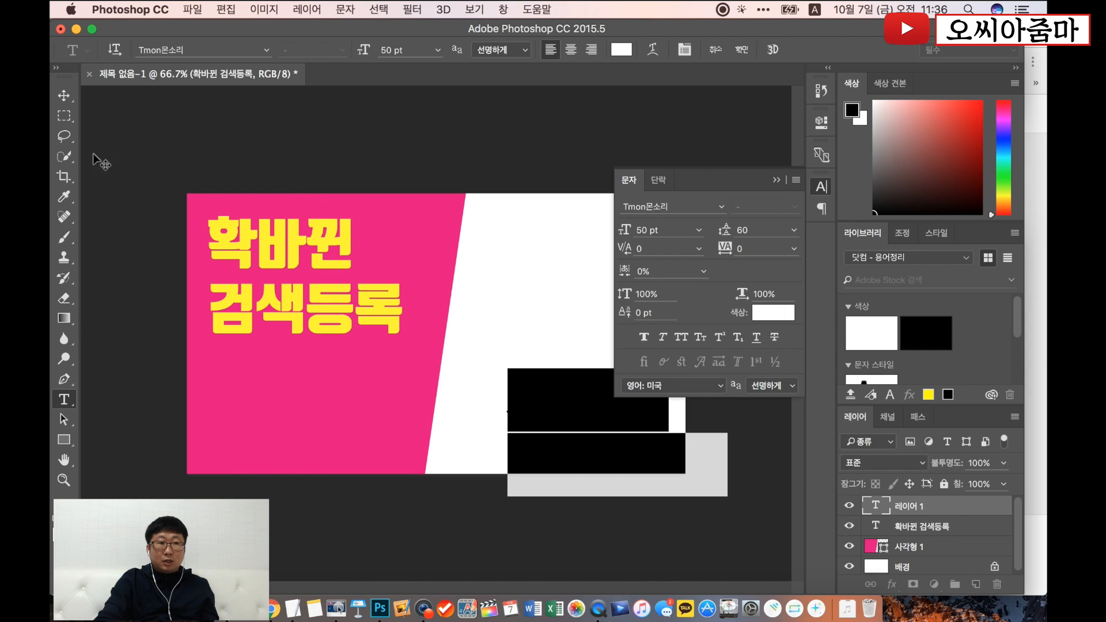
pyautogui.click(70, 99)
pyautogui.moveTo(555, 409); pyautogui.dragTo(251, 393)
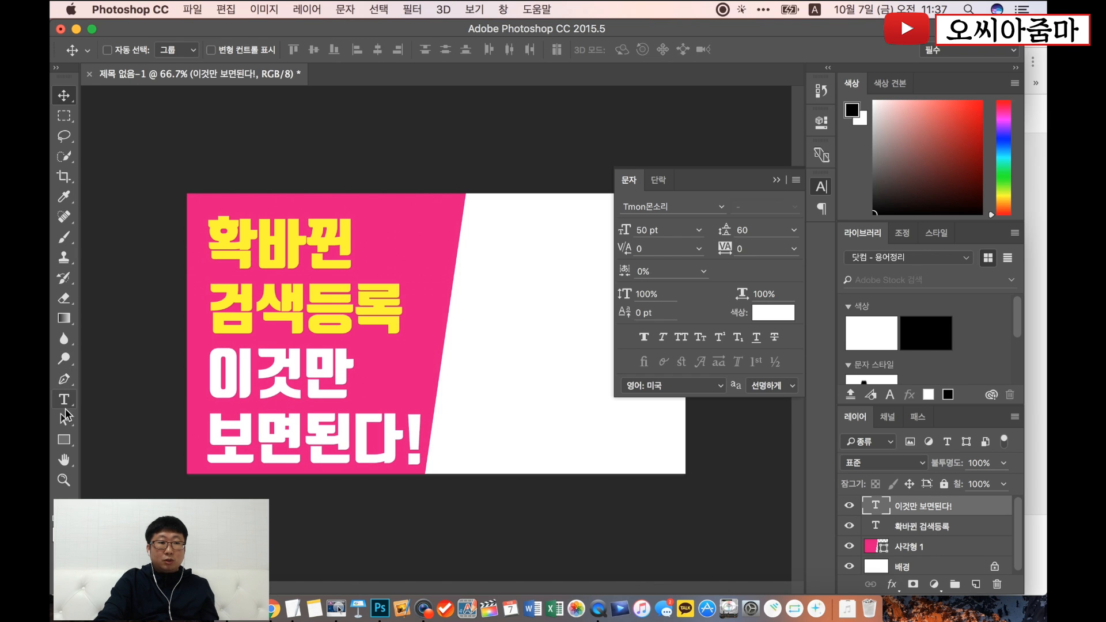
# - Set the "이것만 보면된다!" text to 35 pt with 40 pt line spacing and nudge it slightly down and right
pyautogui.click(65, 407)
pyautogui.click(283, 398)
pyautogui.press('super+a')
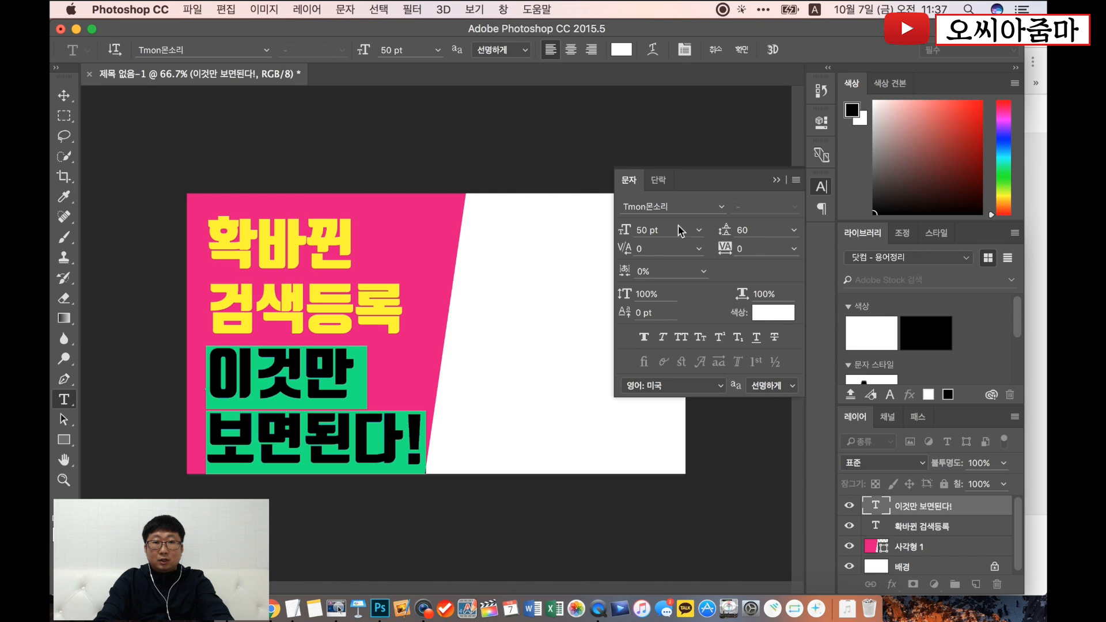
pyautogui.write('35')
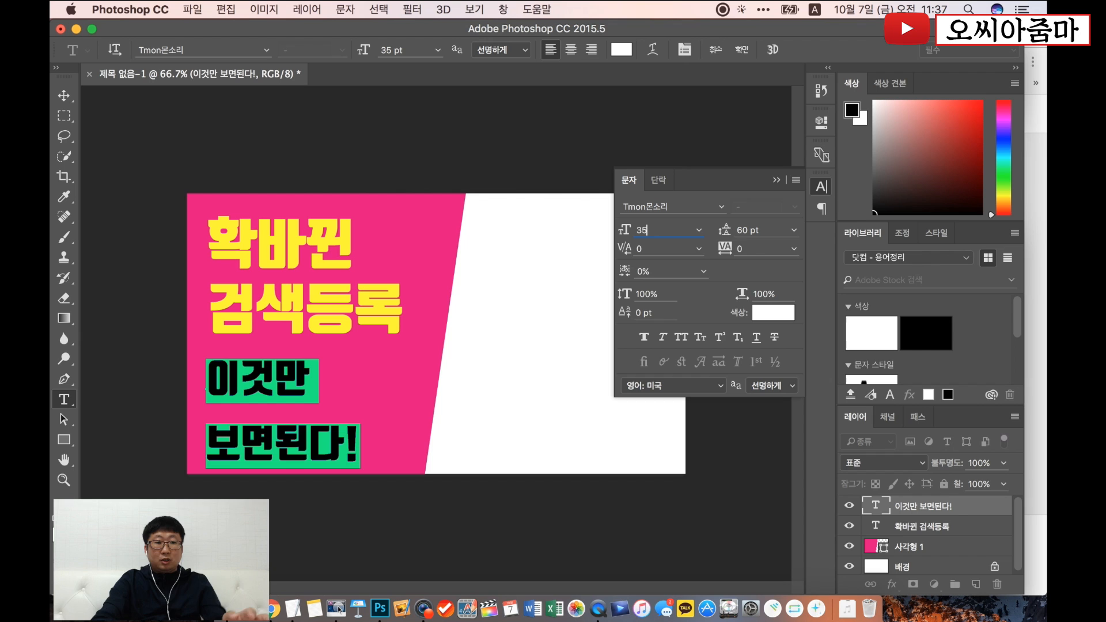
pyautogui.click(755, 230)
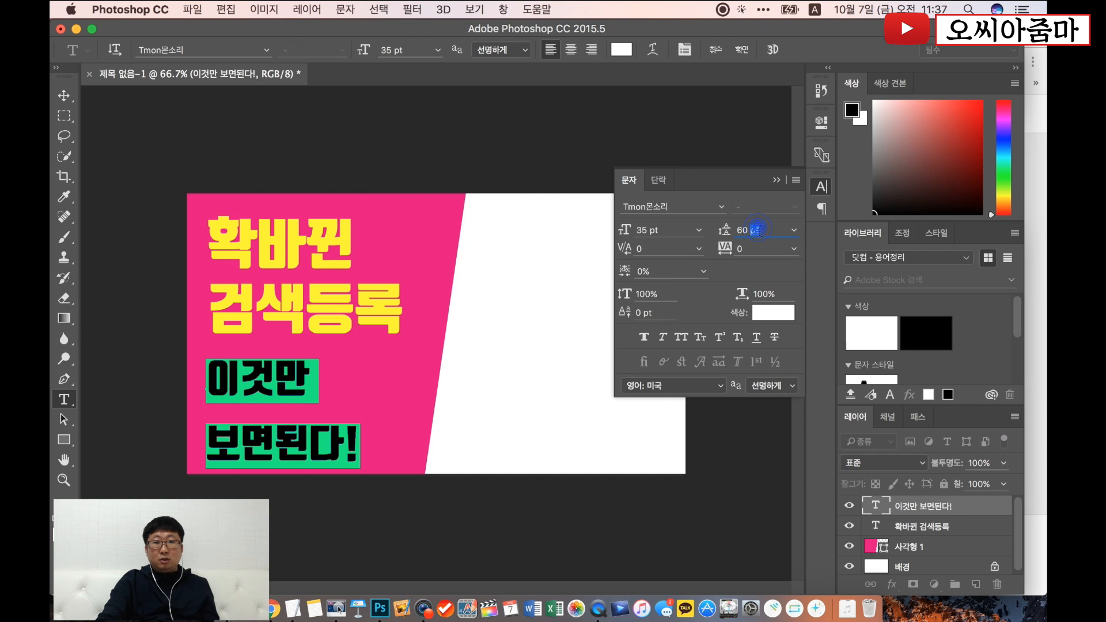
pyautogui.write('40')
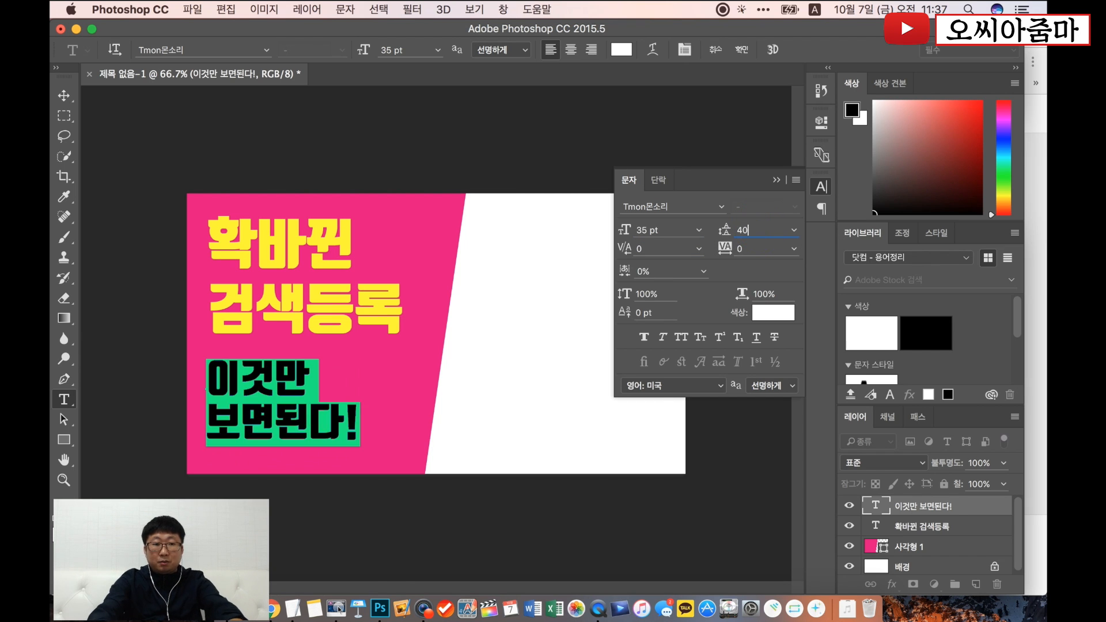
pyautogui.click(71, 94)
pyautogui.moveTo(274, 390); pyautogui.dragTo(279, 395)
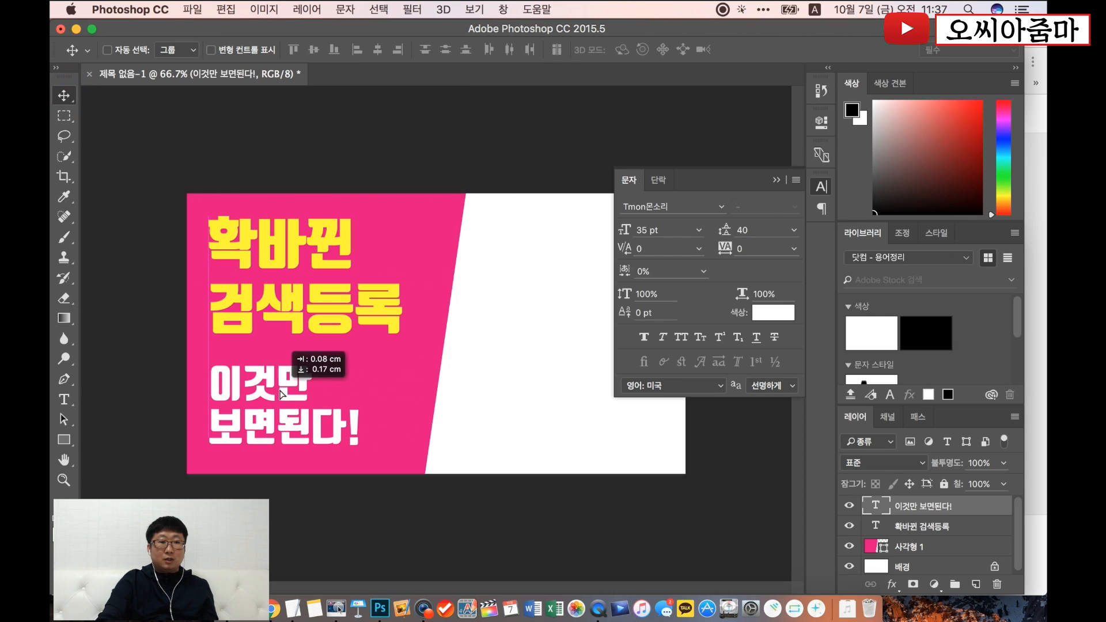
# - Nudge the yellow "확바뀐 검색등록" text straight down by about 0.14 cm and collapse the character settings
pyautogui.click(936, 526)
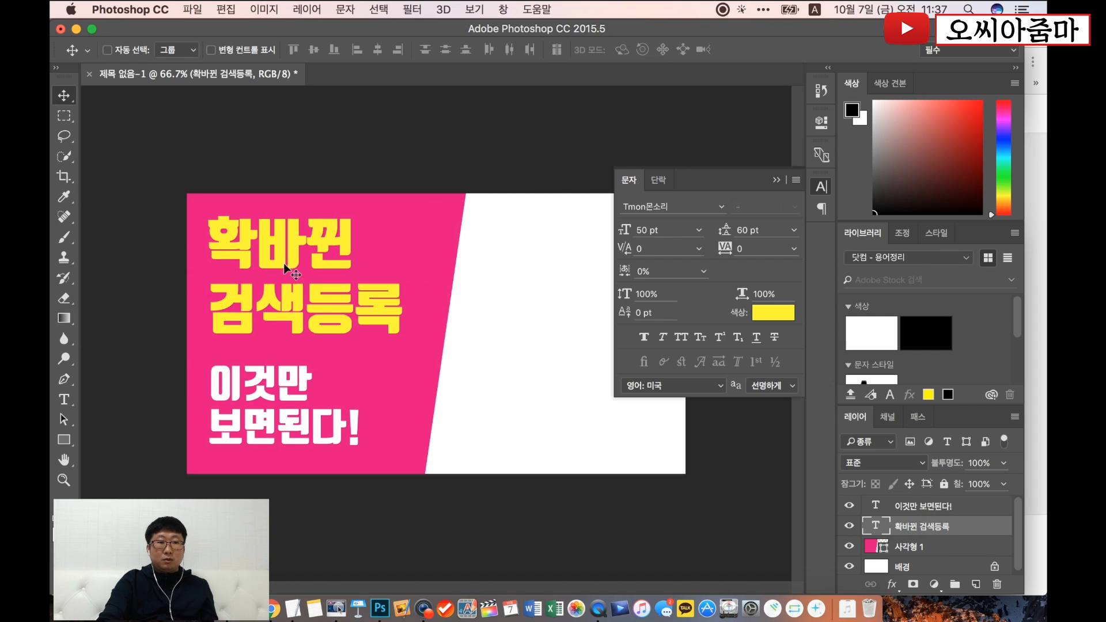
pyautogui.moveTo(274, 251); pyautogui.dragTo(274, 256)
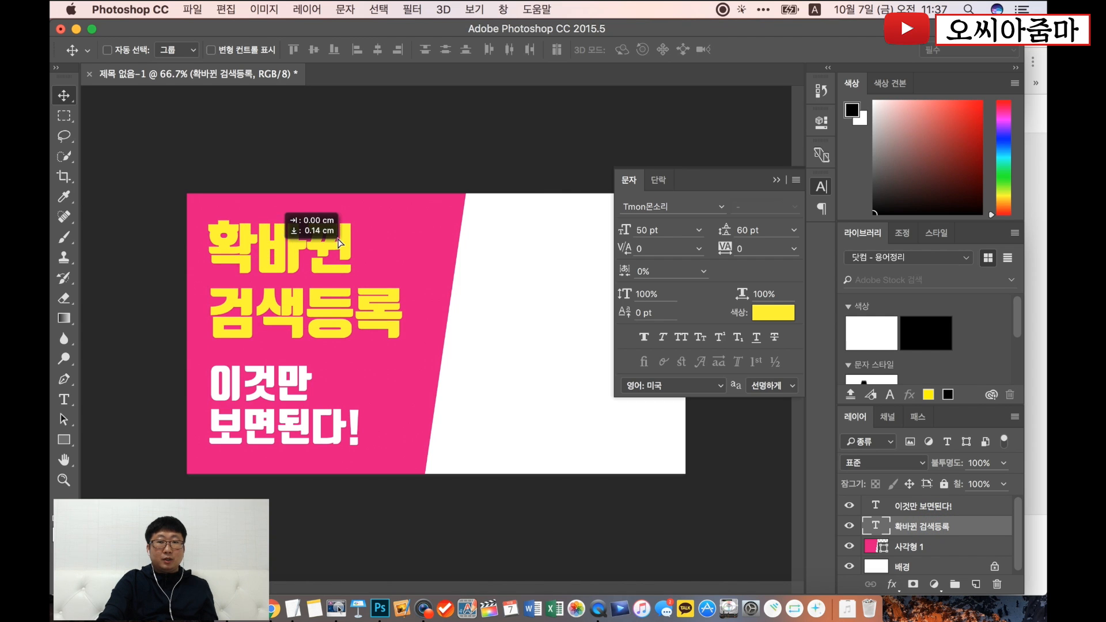
pyautogui.click(776, 180)
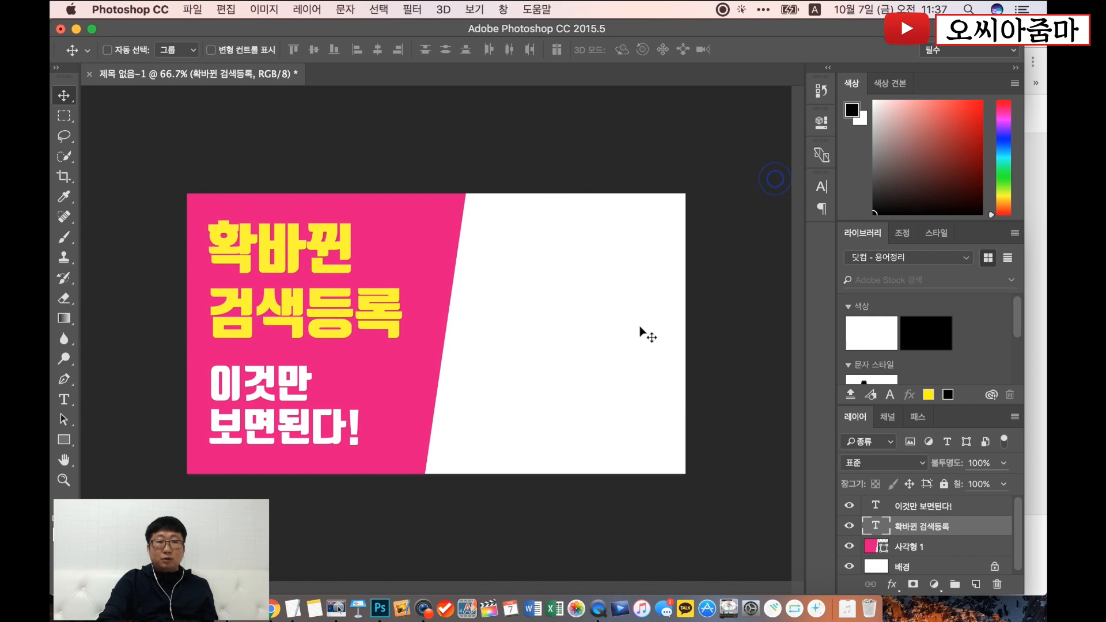
# - Switch to Chrome and open the bookmarked Pixabay free image site in a new tab
pyautogui.click(274, 608)
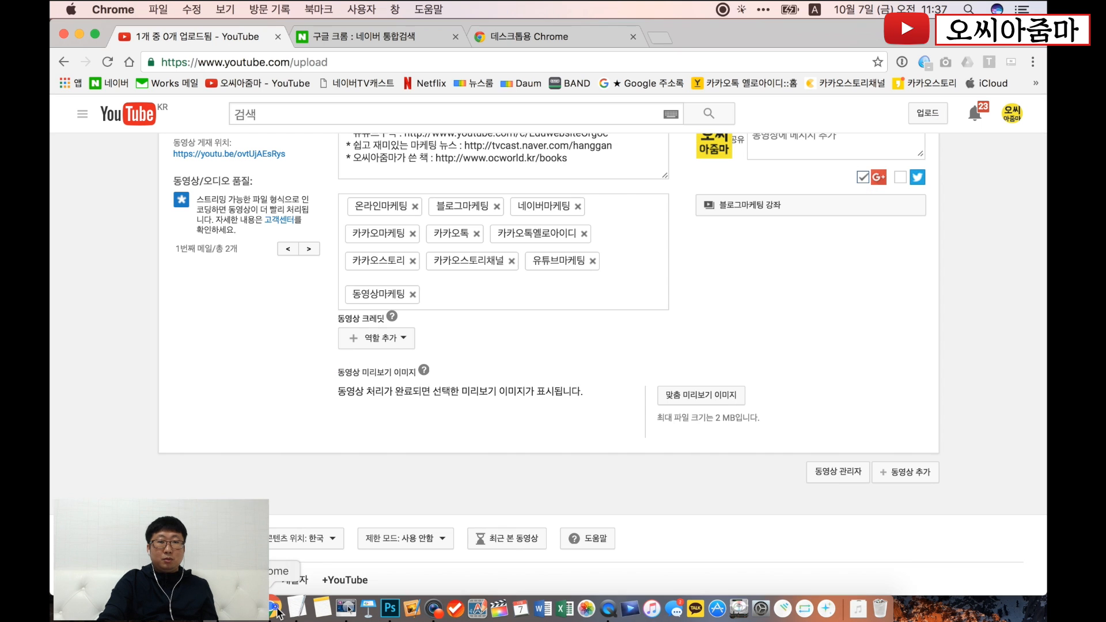
pyautogui.click(659, 39)
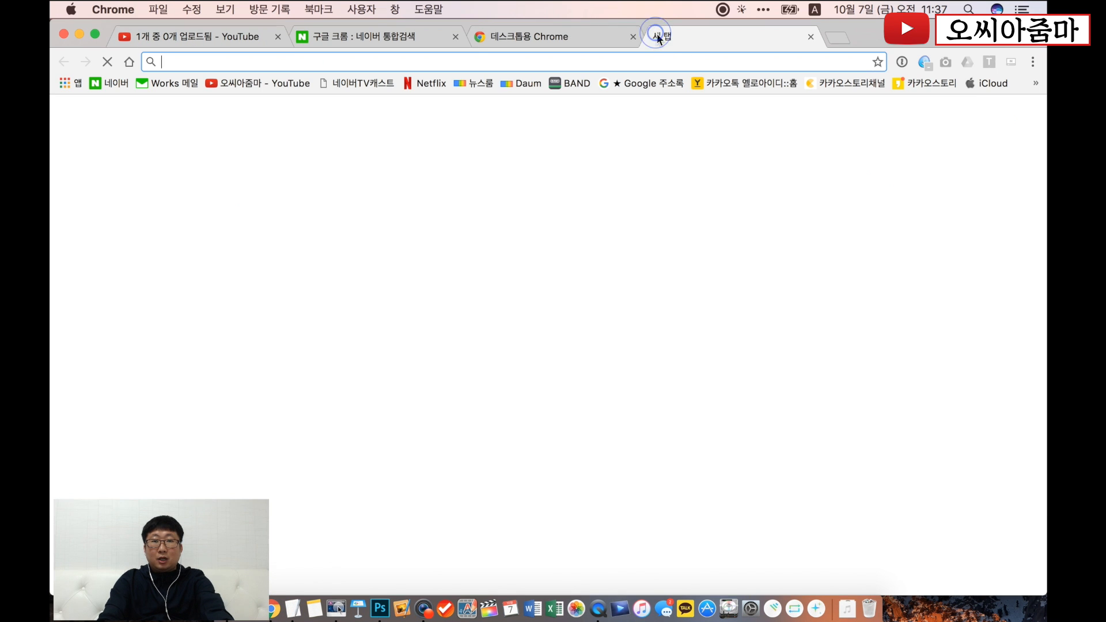
pyautogui.click(1036, 85)
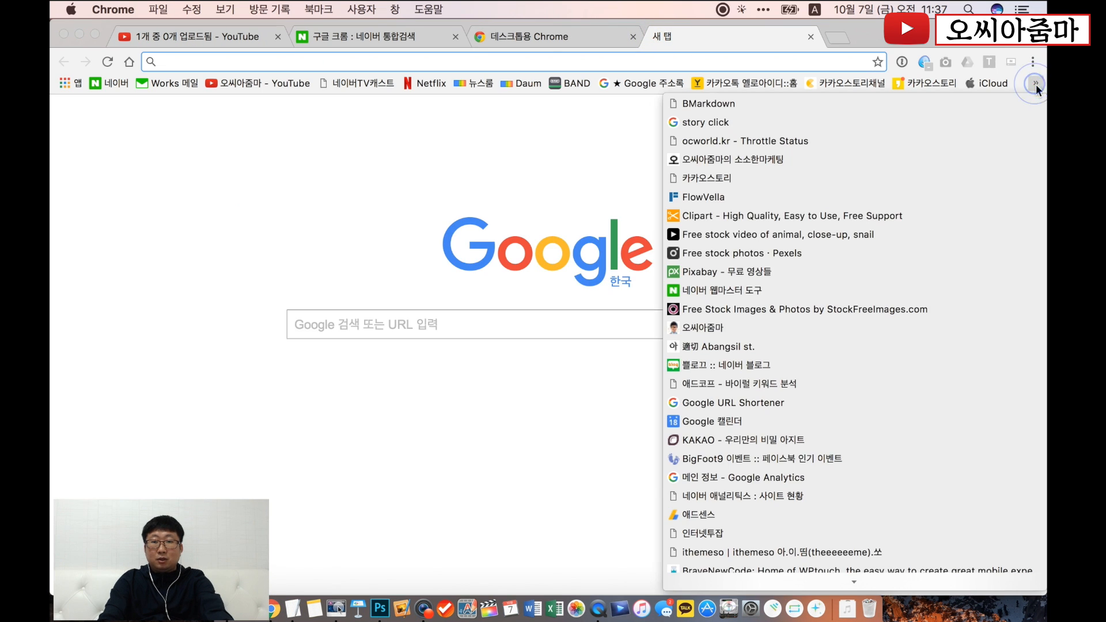
pyautogui.click(852, 278)
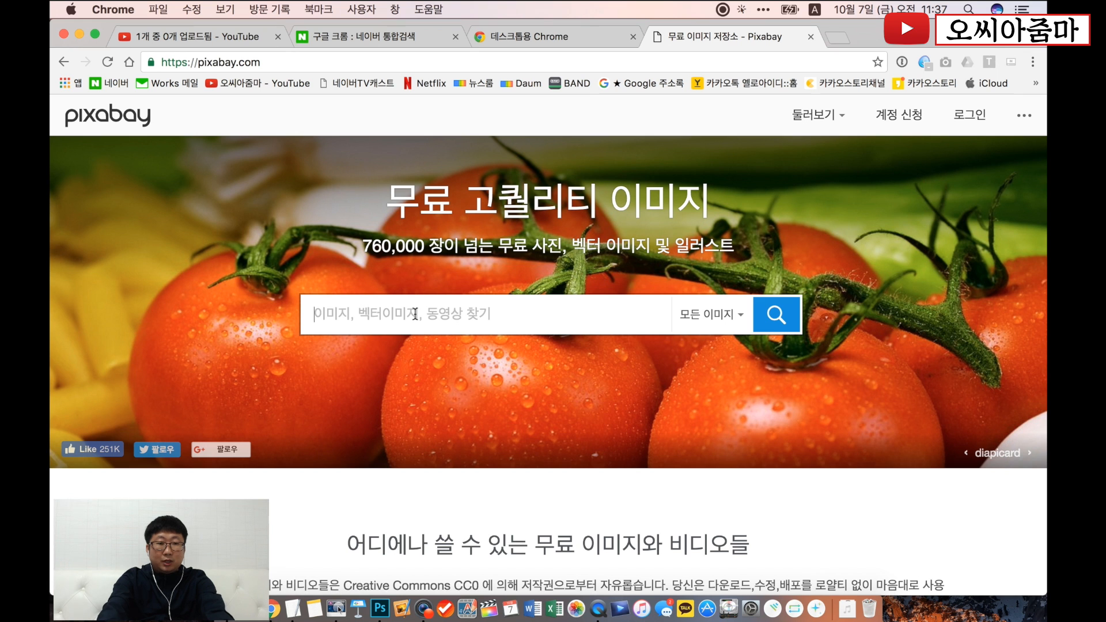
# - Search Pixabay for "apple" and open the photo of the white tablet lying on a wooden table
pyautogui.write('apple')
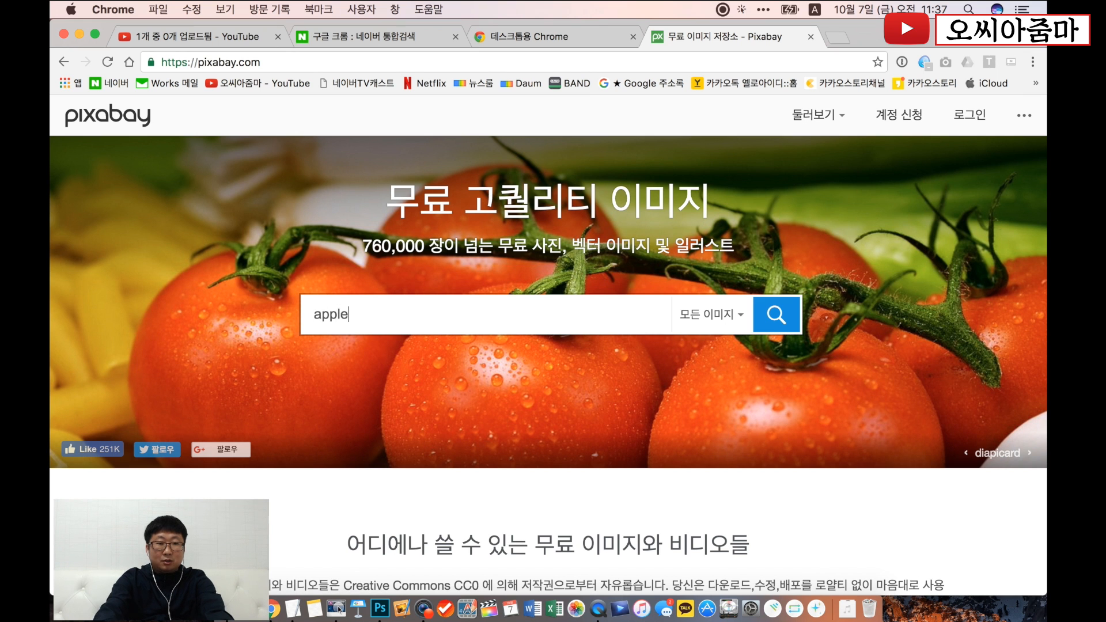
pyautogui.press('Return')
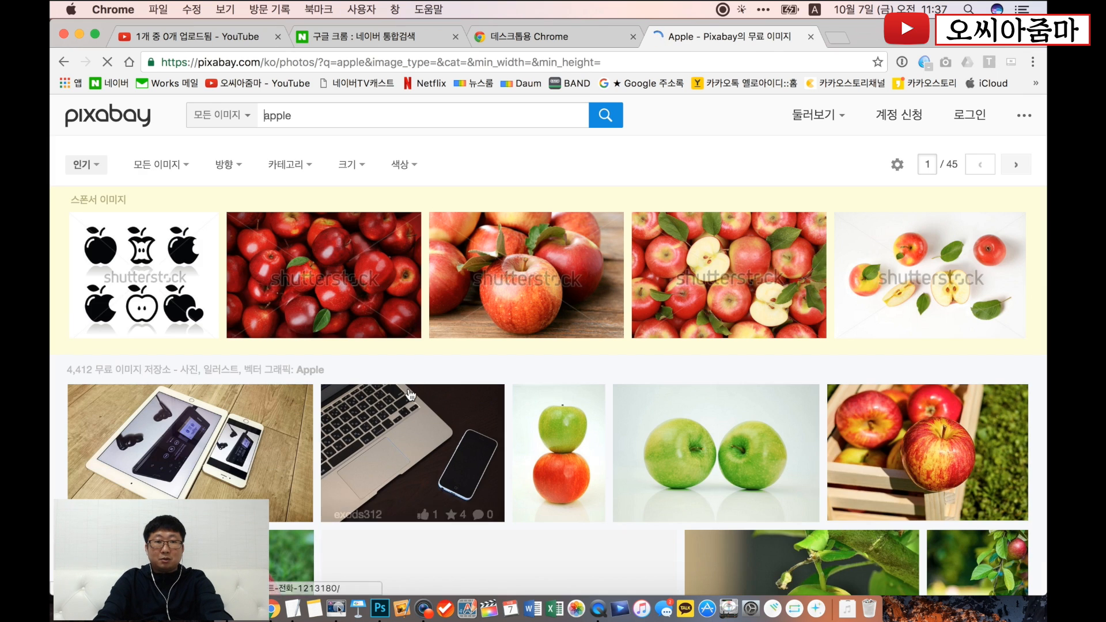
pyautogui.scroll(-10, 410, 395)
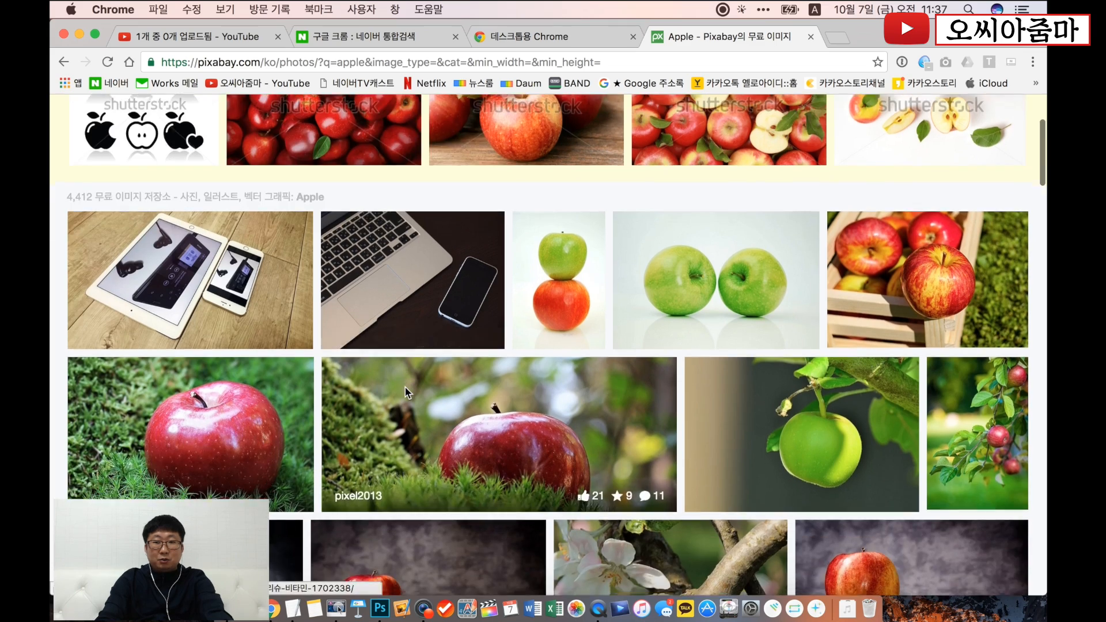
pyautogui.scroll(-15, 405, 391)
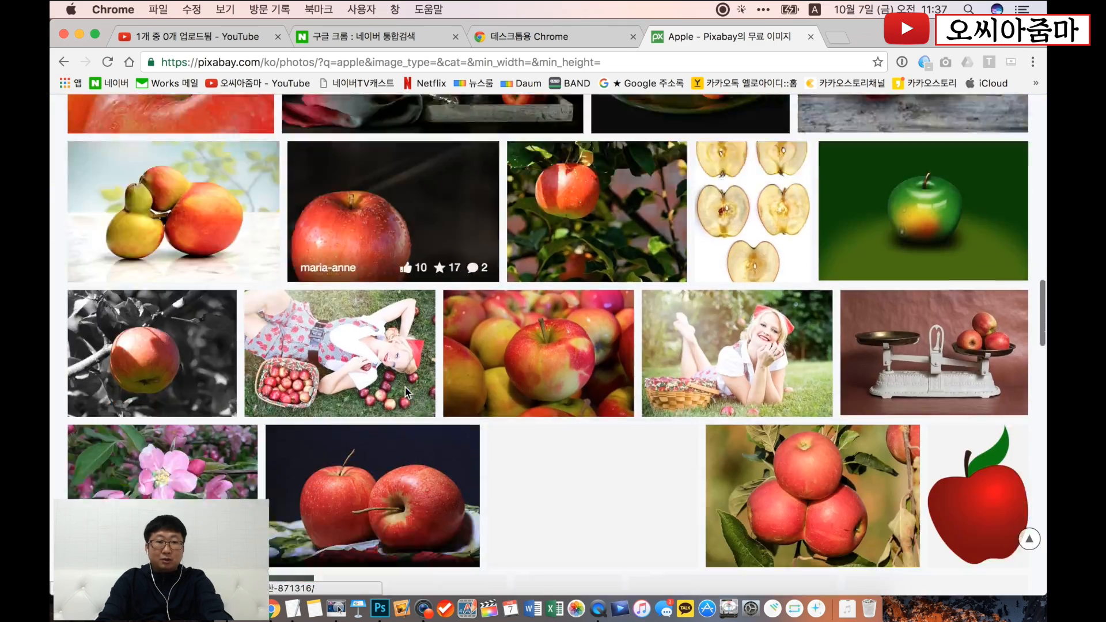
pyautogui.scroll(-15, 405, 386)
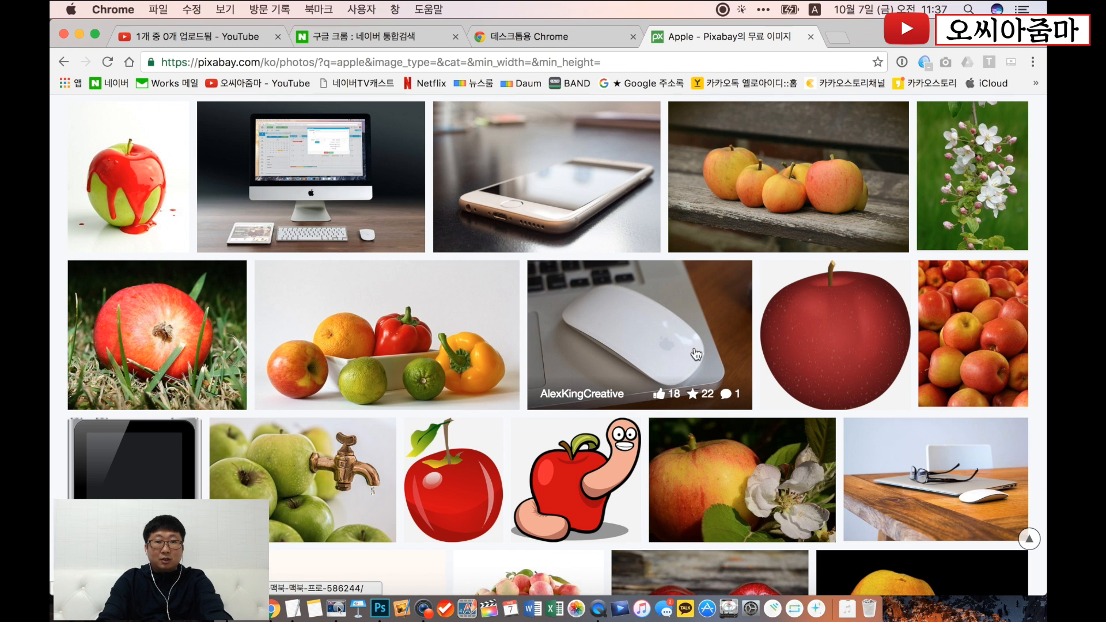
pyautogui.scroll(-5, 669, 346)
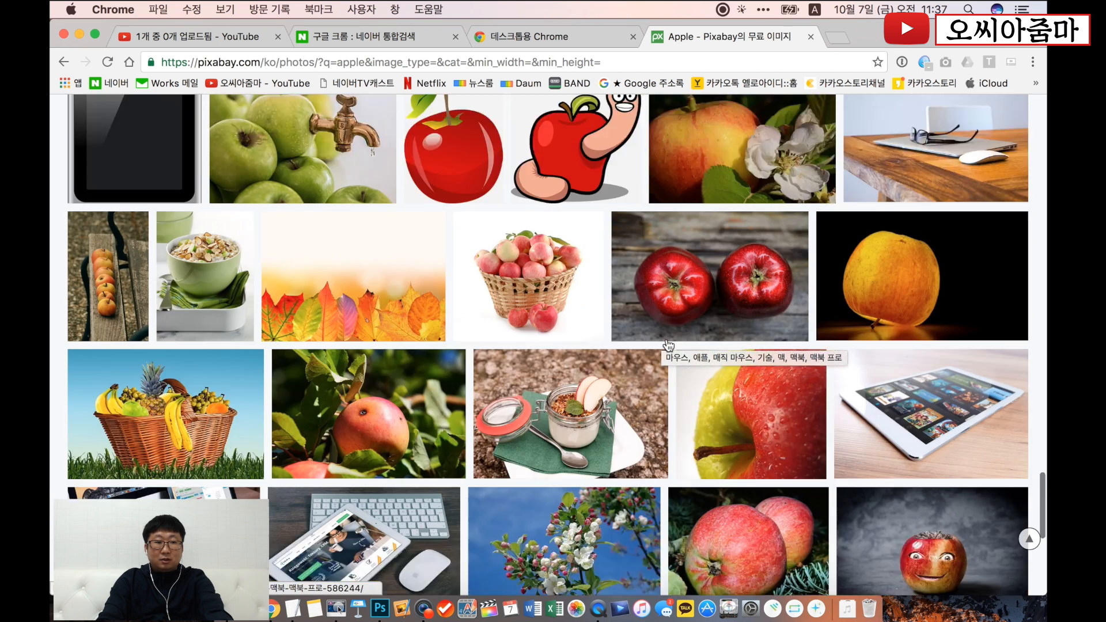
pyautogui.scroll(-3, 668, 346)
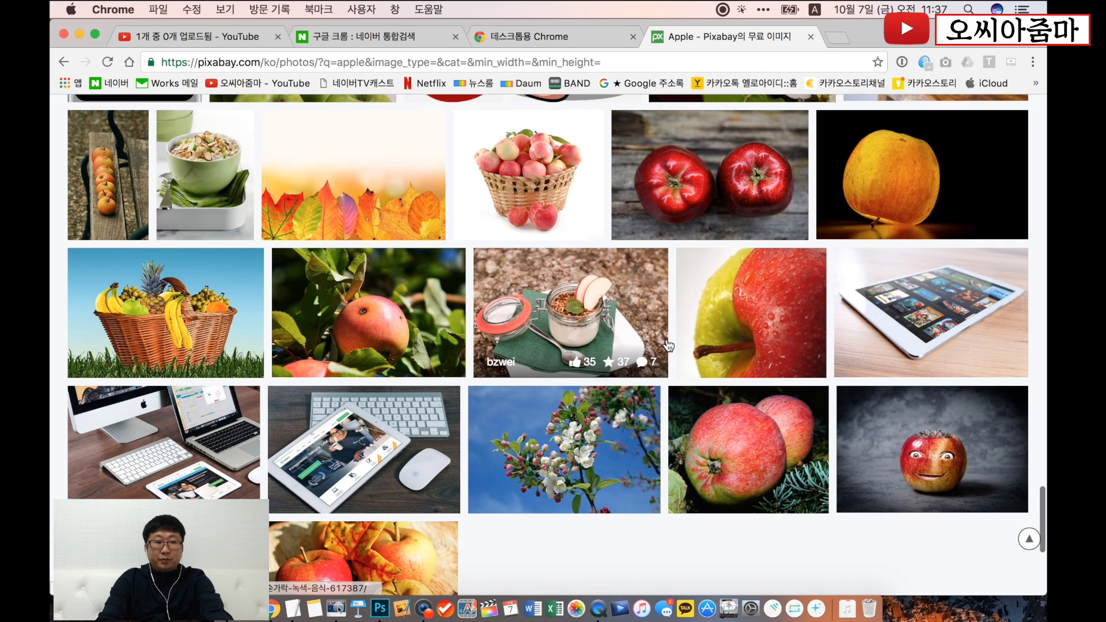
pyautogui.click(961, 301)
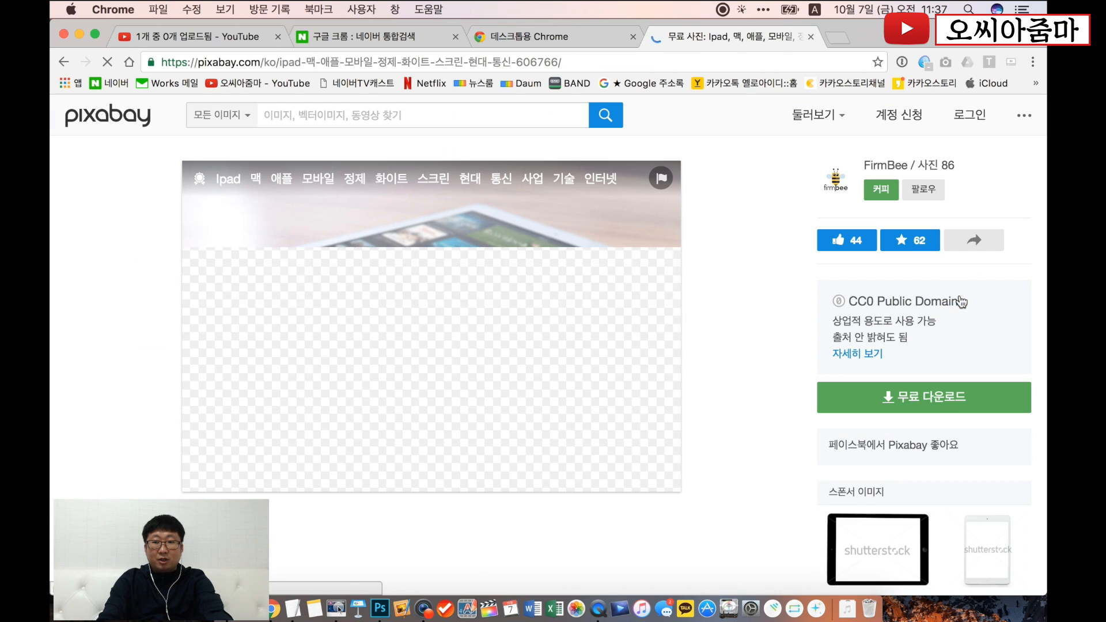
# - Request the free L-size (1920×1275) download of the tablet photo and reload the captcha until its words are readable
pyautogui.click(928, 397)
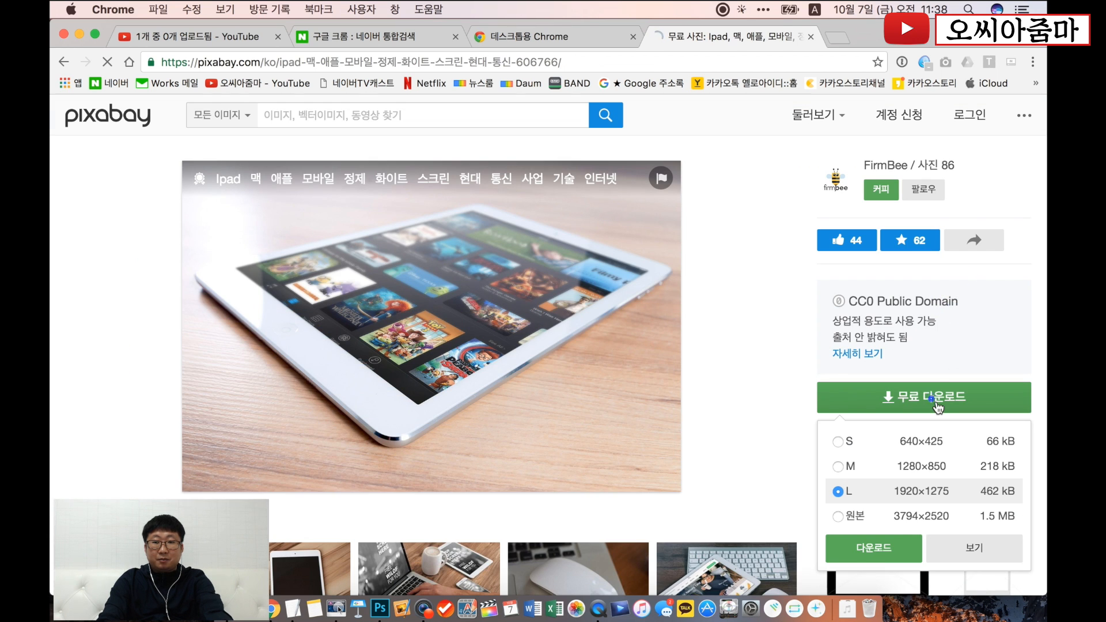
pyautogui.click(867, 548)
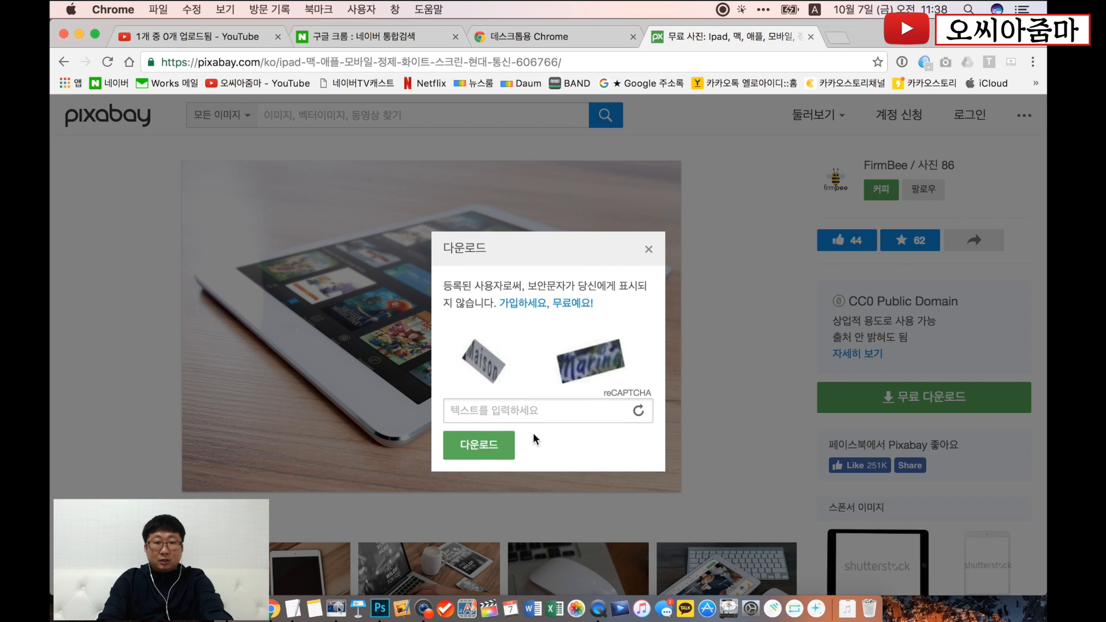
pyautogui.click(641, 413)
pyautogui.click(639, 412)
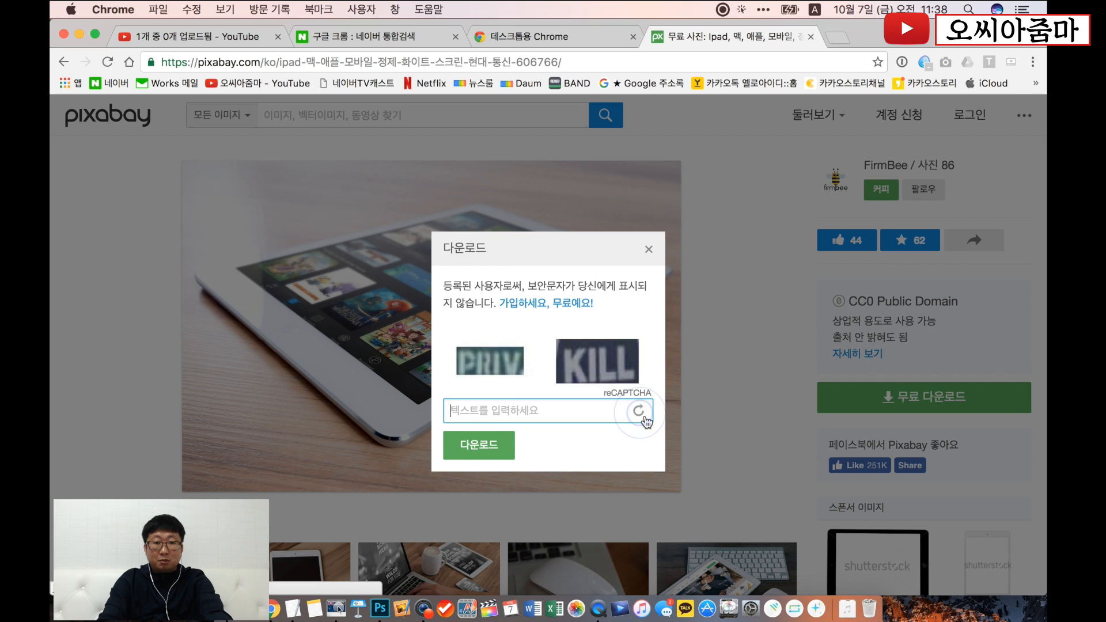
pyautogui.click(639, 412)
pyautogui.click(639, 413)
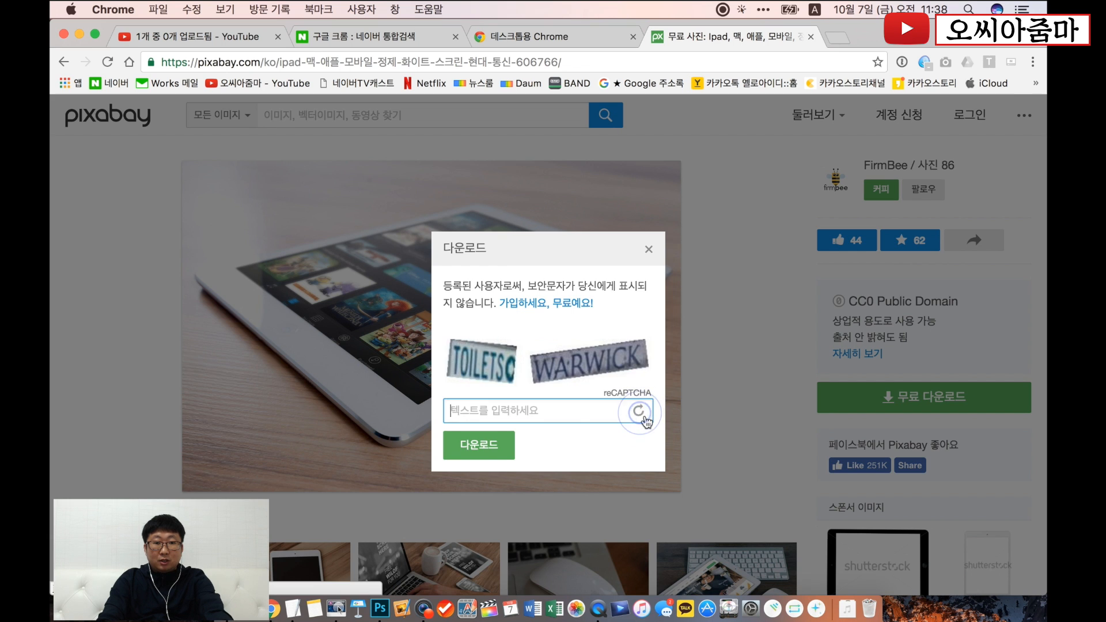
pyautogui.click(640, 412)
pyautogui.click(641, 413)
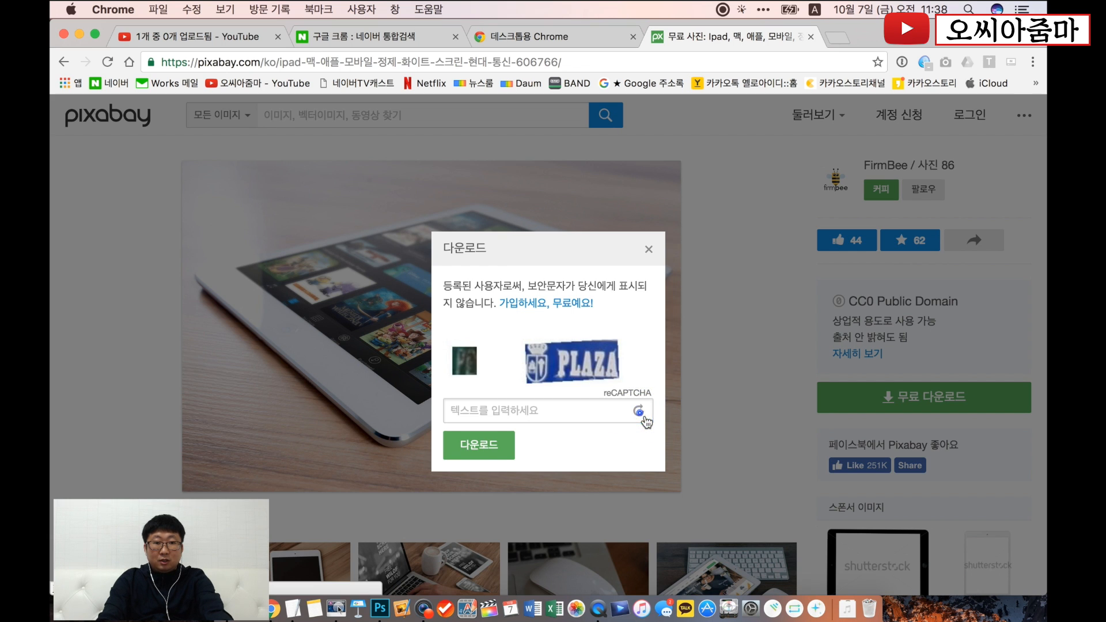
pyautogui.click(640, 413)
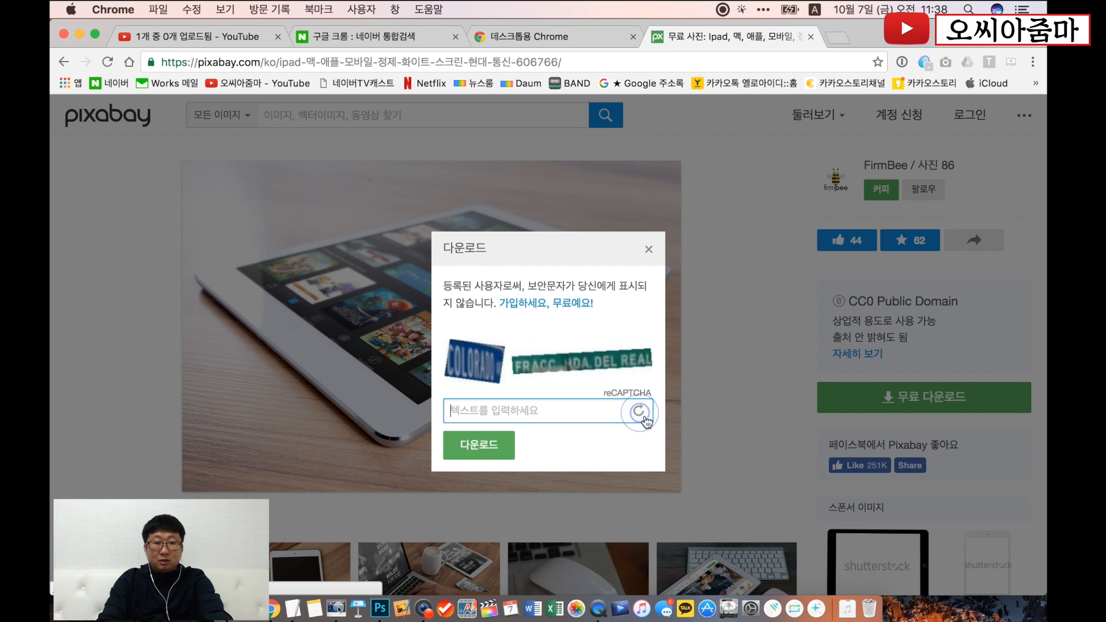
pyautogui.click(640, 414)
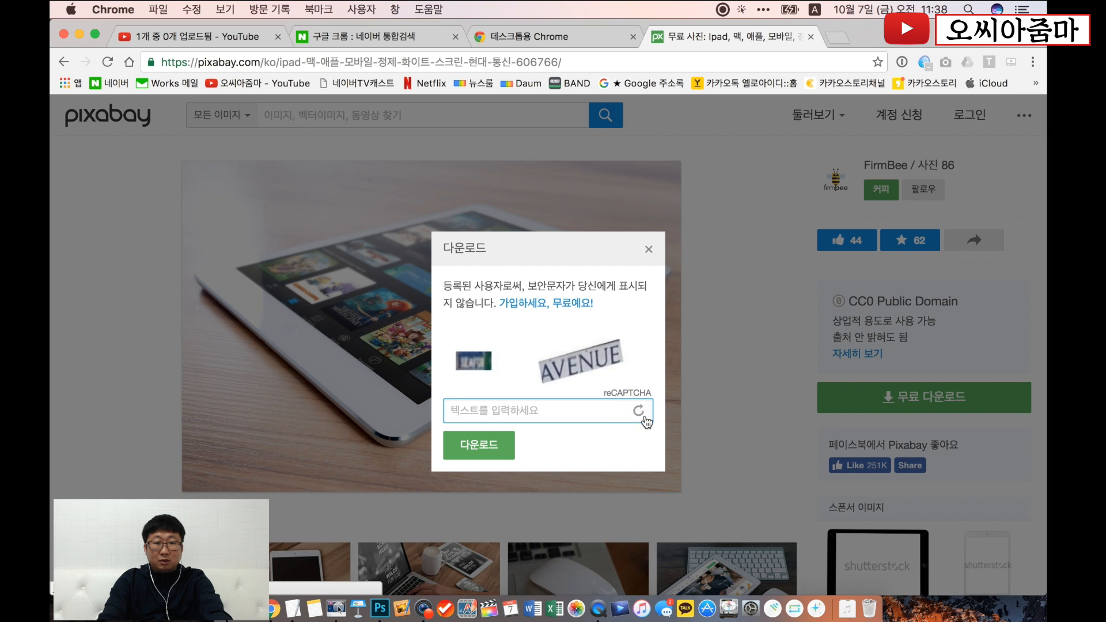
pyautogui.click(640, 414)
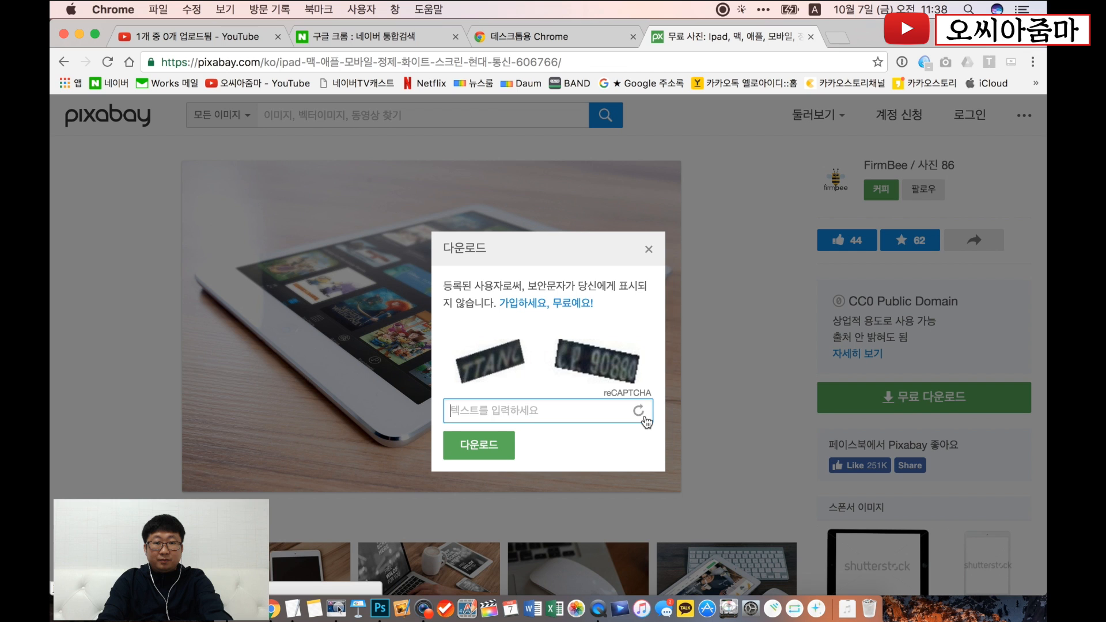
pyautogui.click(641, 415)
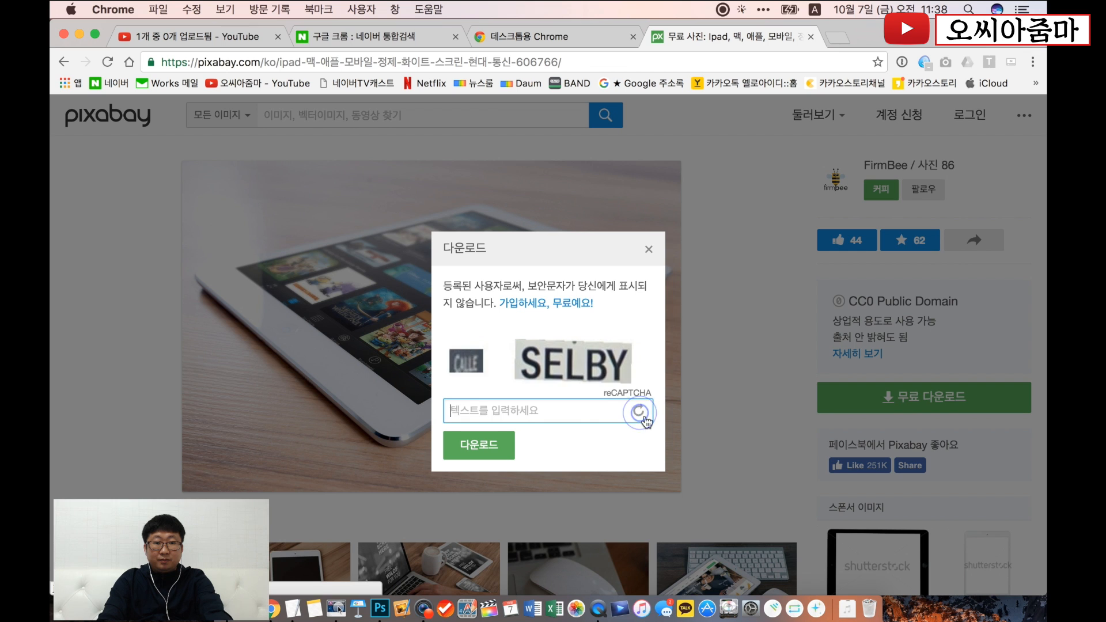
# - Enter the captcha text and download the tablet photo
pyautogui.click(547, 426)
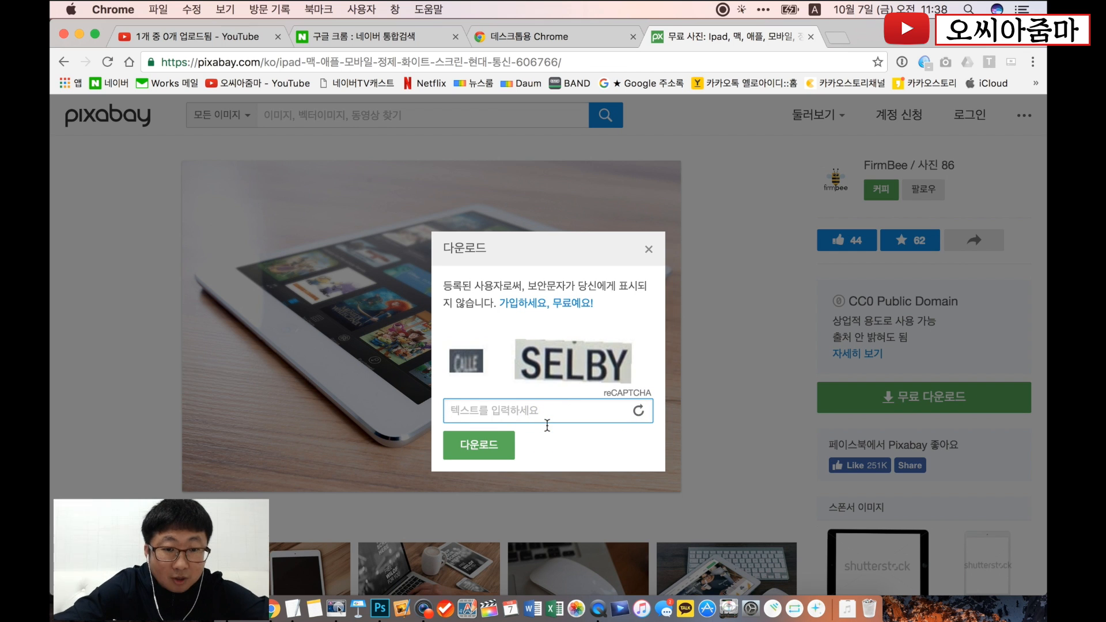
pyautogui.write('calle se')
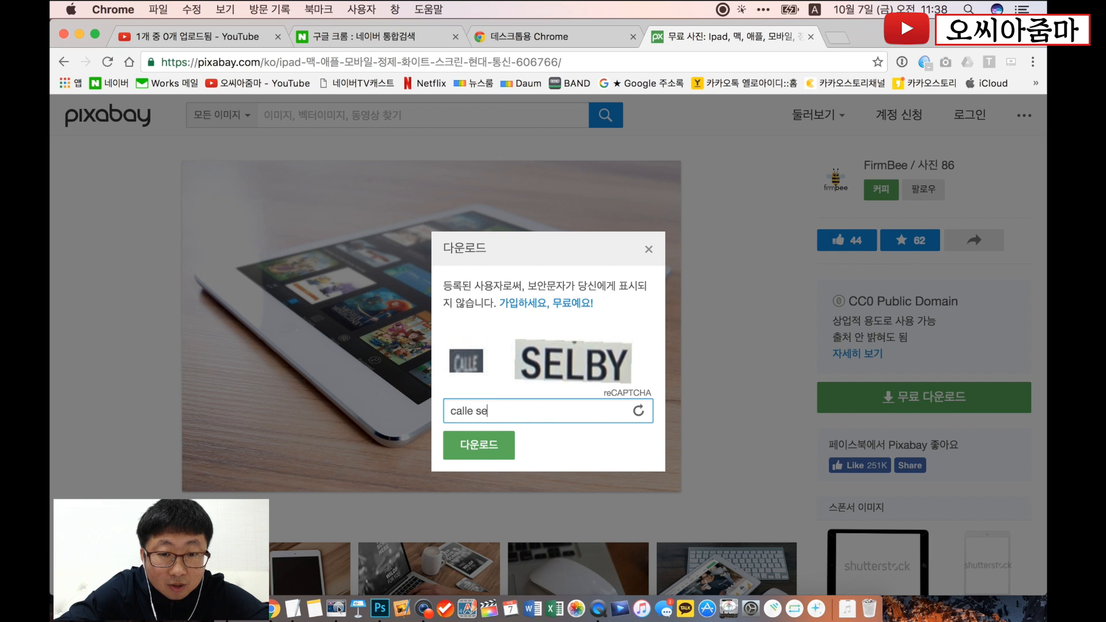
pyautogui.write('lby')
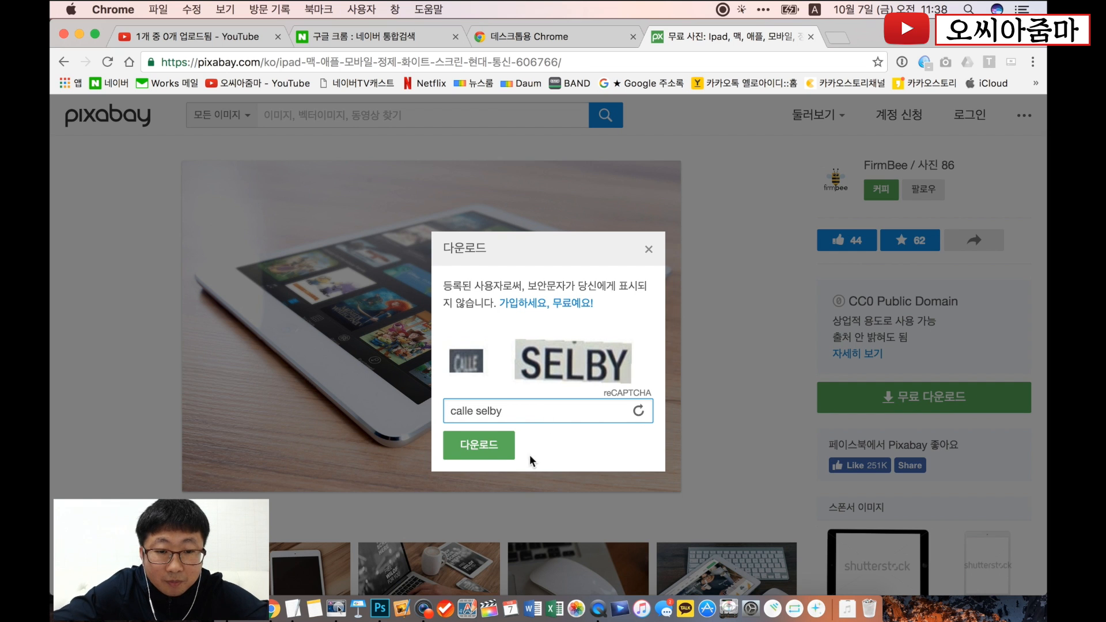
pyautogui.click(501, 447)
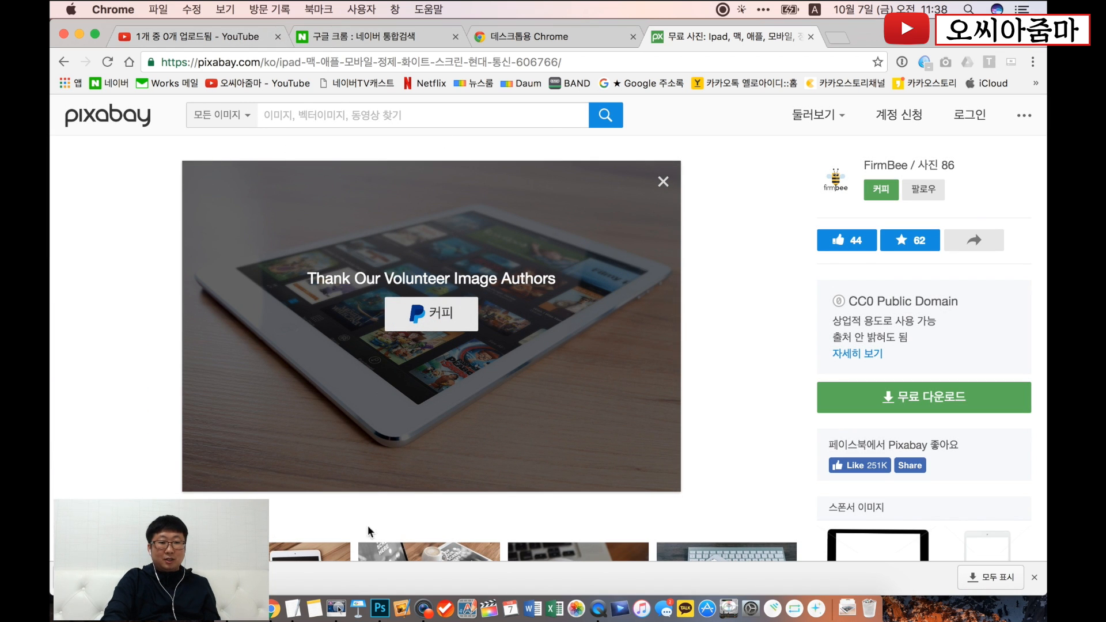
# - Switch to Photoshop and place the downloaded ipad-606766_1920 photo in the thumbnail, centred at X 1371 px, Y 540 px
pyautogui.click(379, 607)
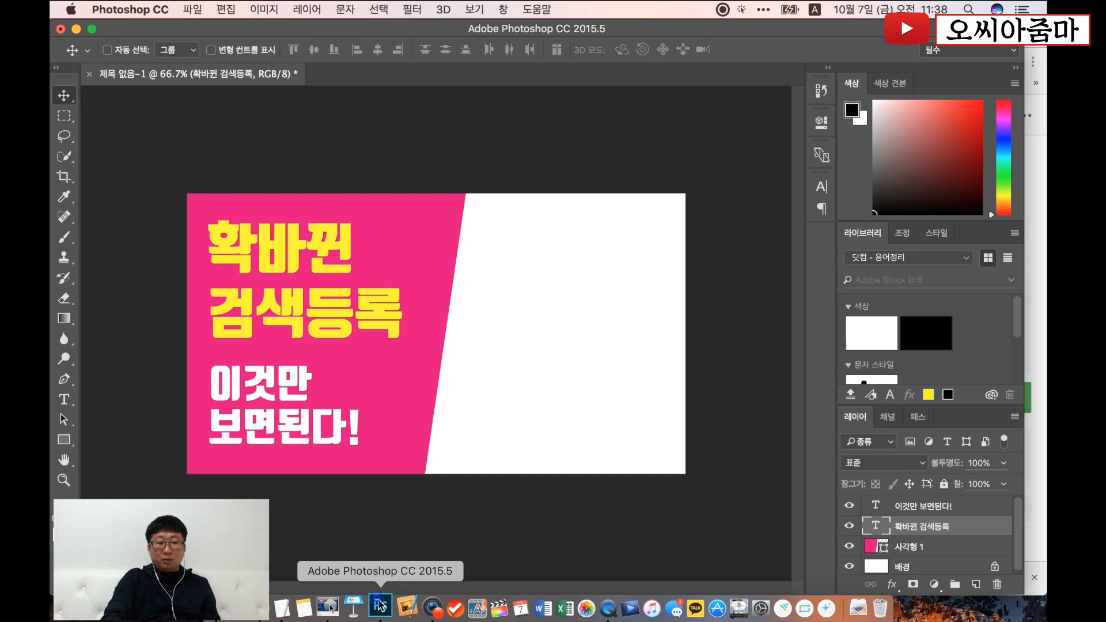
pyautogui.click(847, 608)
pyautogui.moveTo(563, 210); pyautogui.dragTo(628, 301)
pyautogui.moveTo(479, 306); pyautogui.dragTo(583, 305)
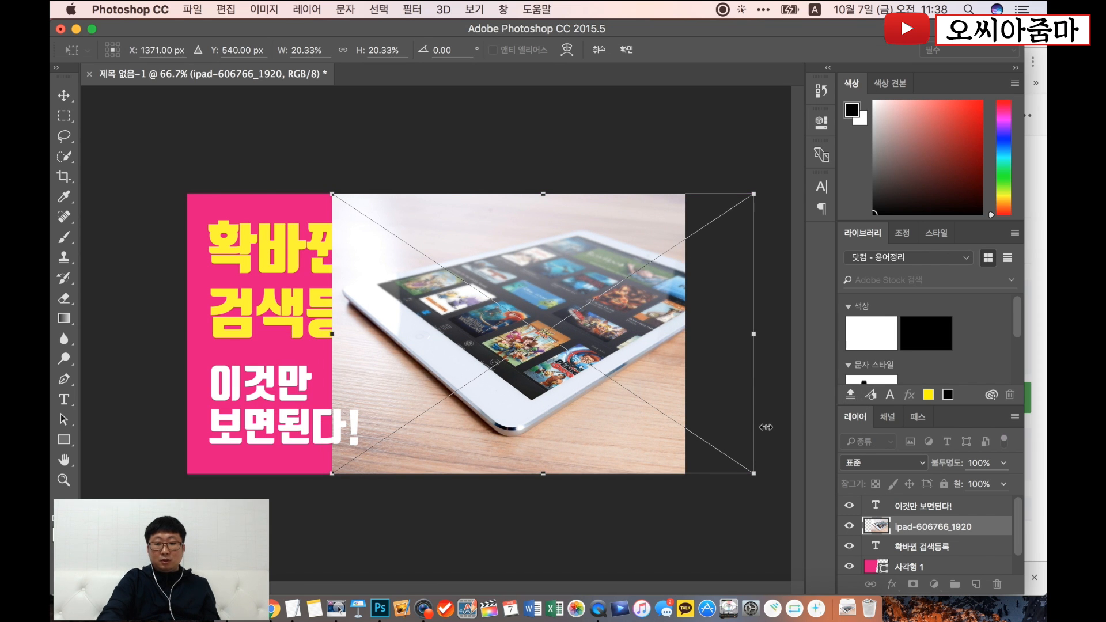
pyautogui.press('Return')
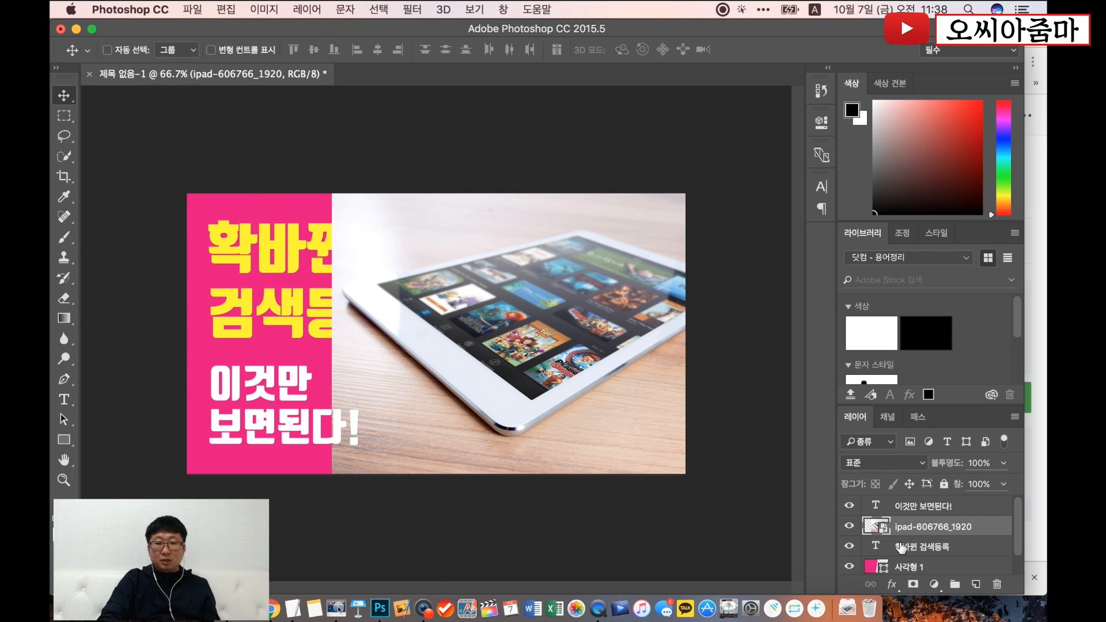
# - Move the photo layer beneath the pink shape layer and shift the photo slightly right within the thumbnail
pyautogui.moveTo(873, 528); pyautogui.dragTo(842, 422)
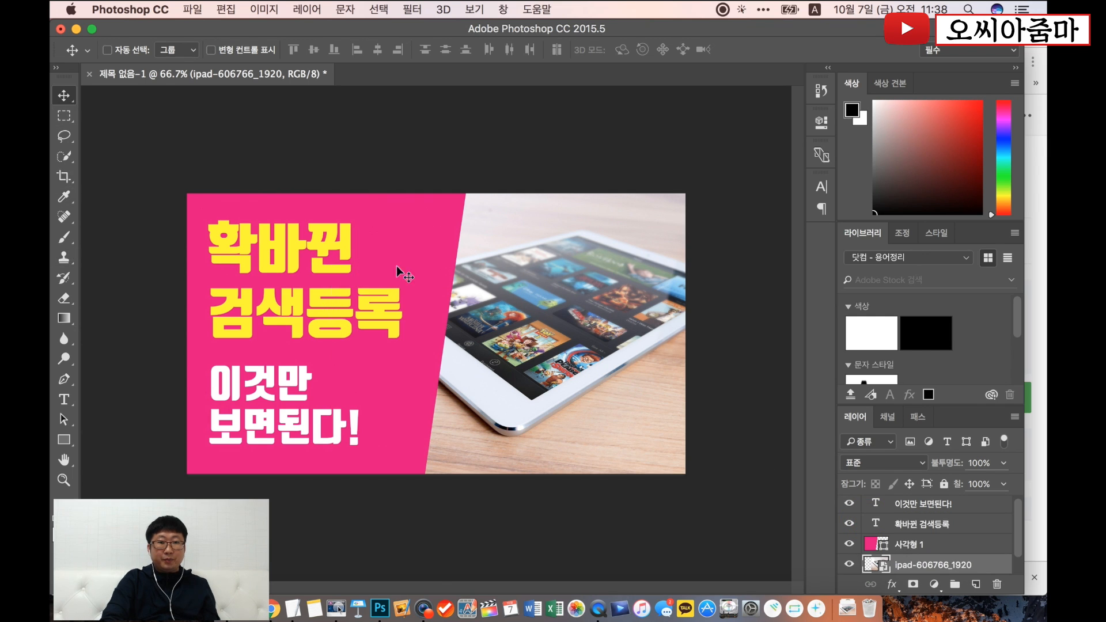
pyautogui.moveTo(512, 314); pyautogui.dragTo(545, 350)
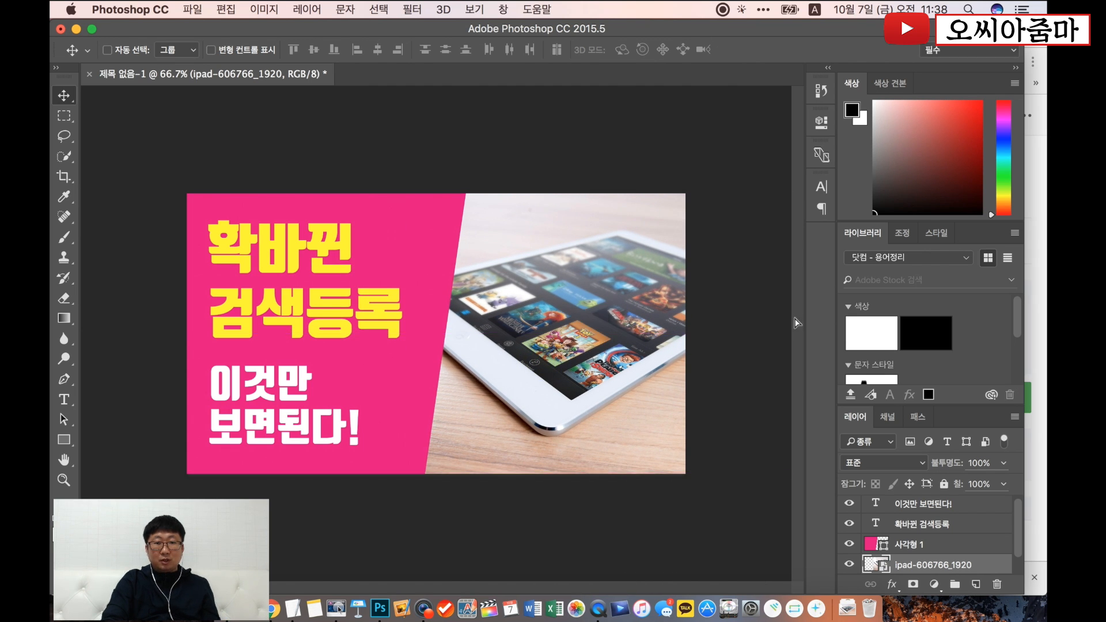
pyautogui.moveTo(559, 391)
pyautogui.mouseDown()
pyautogui.moveTo(475, 402)
pyautogui.moveTo(468, 415)
pyautogui.moveTo(455, 387)
pyautogui.moveTo(566, 395)
pyautogui.mouseUp()
# - Quick-export the thumbnail as a PNG named "썸네일" to the Desktop folder
pyautogui.click(186, 12)
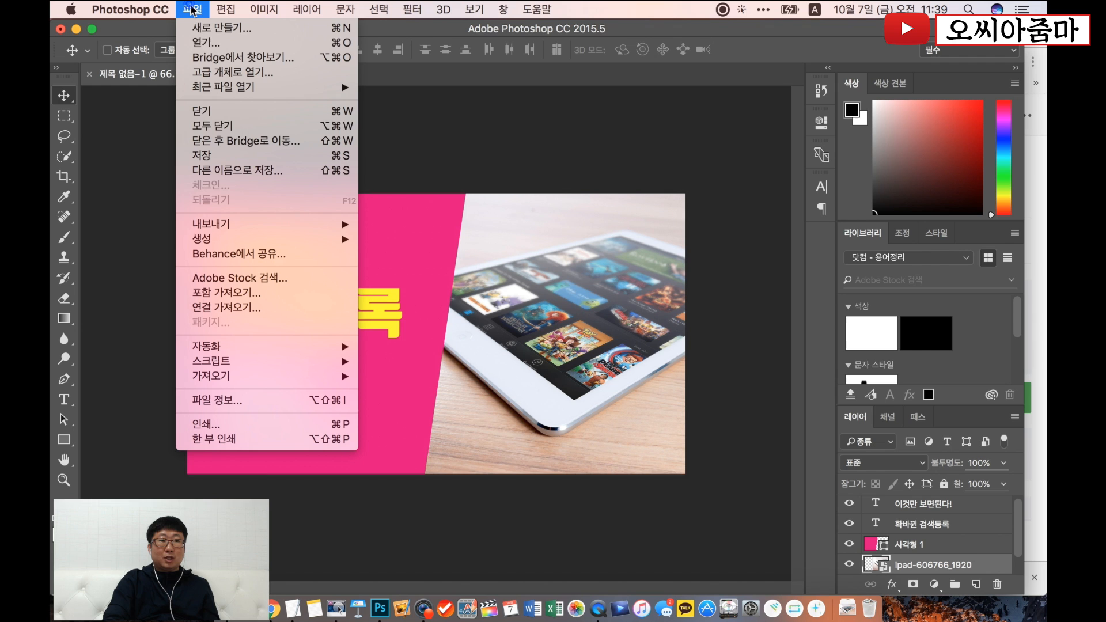
pyautogui.moveTo(266, 230)
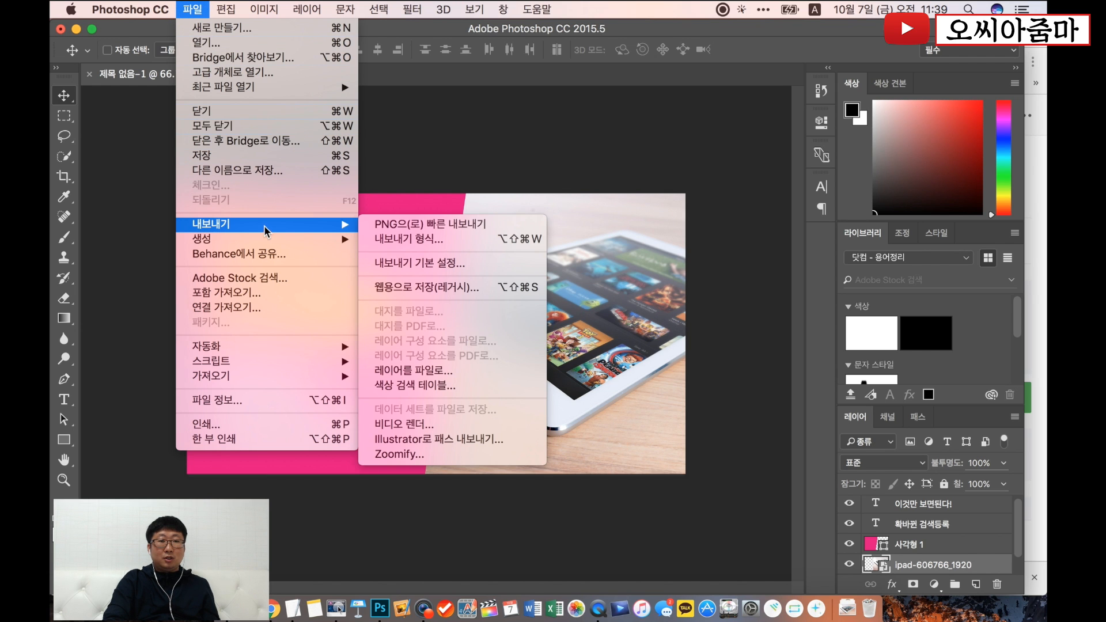
pyautogui.click(399, 222)
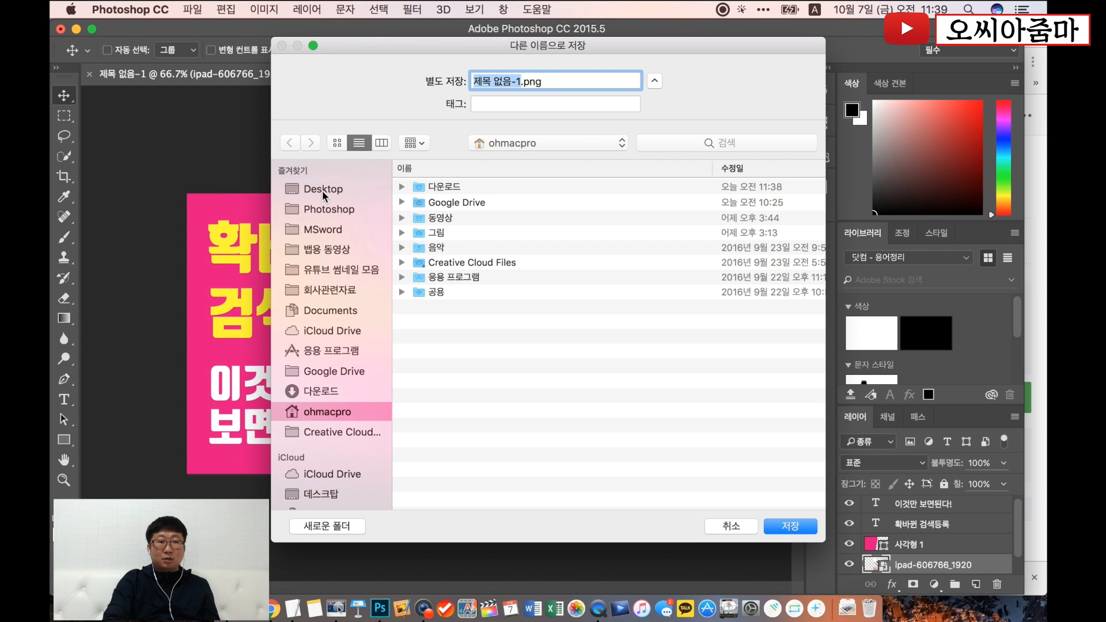
pyautogui.click(321, 188)
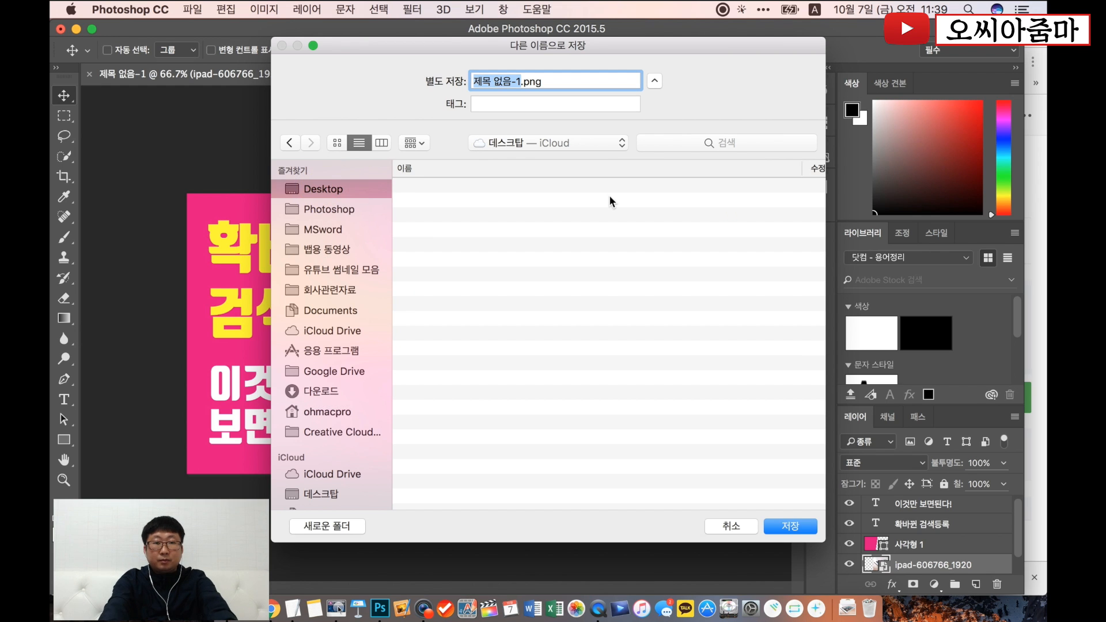
pyautogui.press('BackSpace')
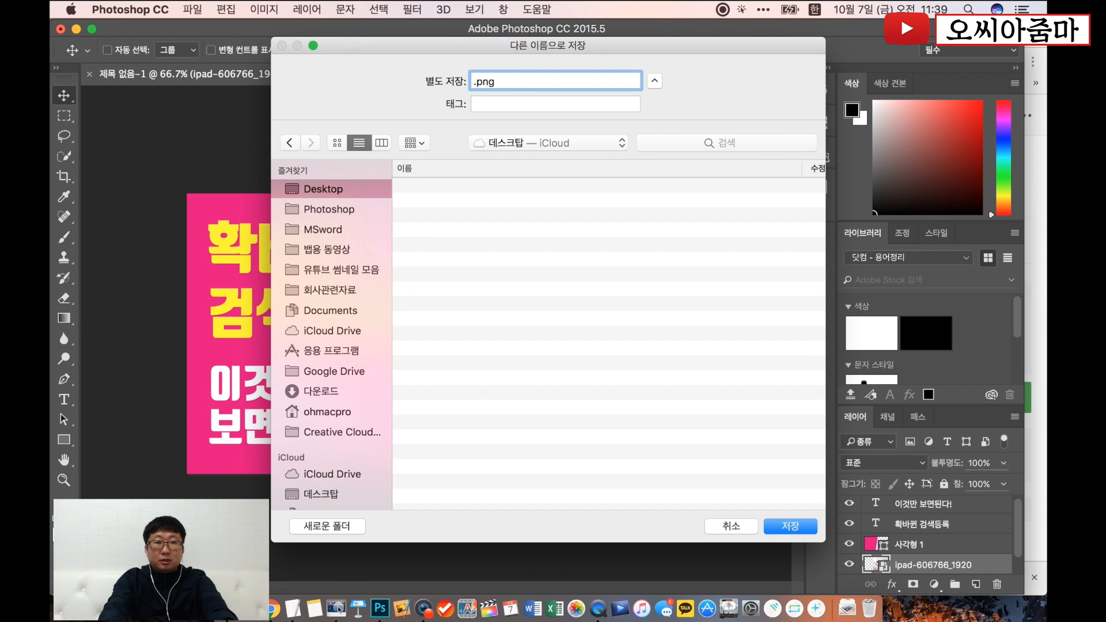
pyautogui.write('네일')
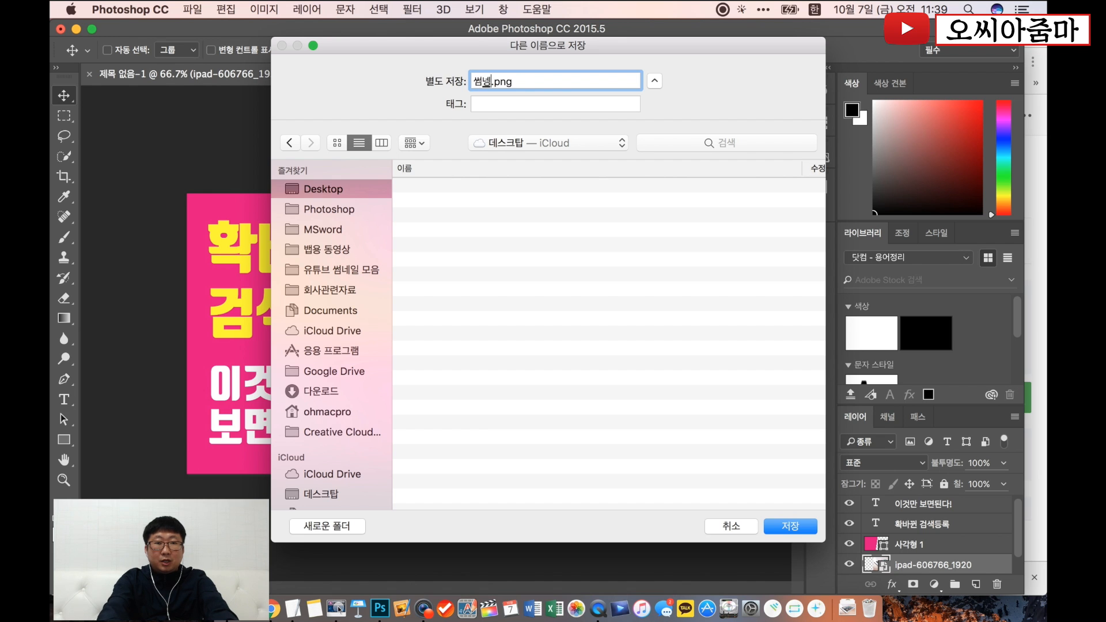
pyautogui.press('Return')
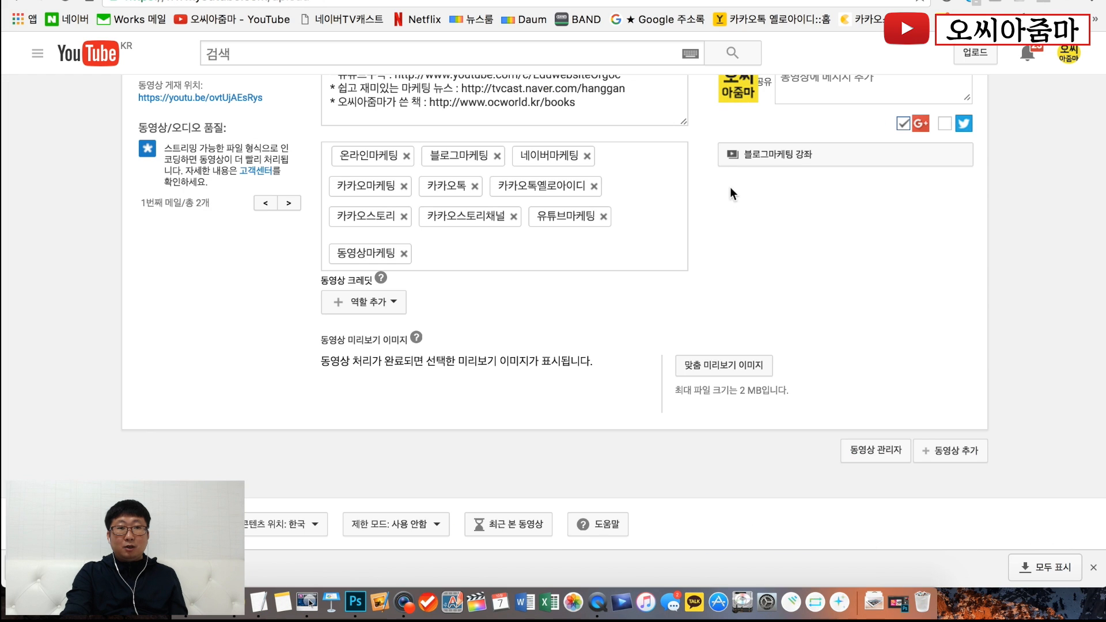
# - Upload 썸네일.png as the video's custom thumbnail on the YouTube upload page and dismiss the browser's download bar
pyautogui.scroll(3, 730, 187)
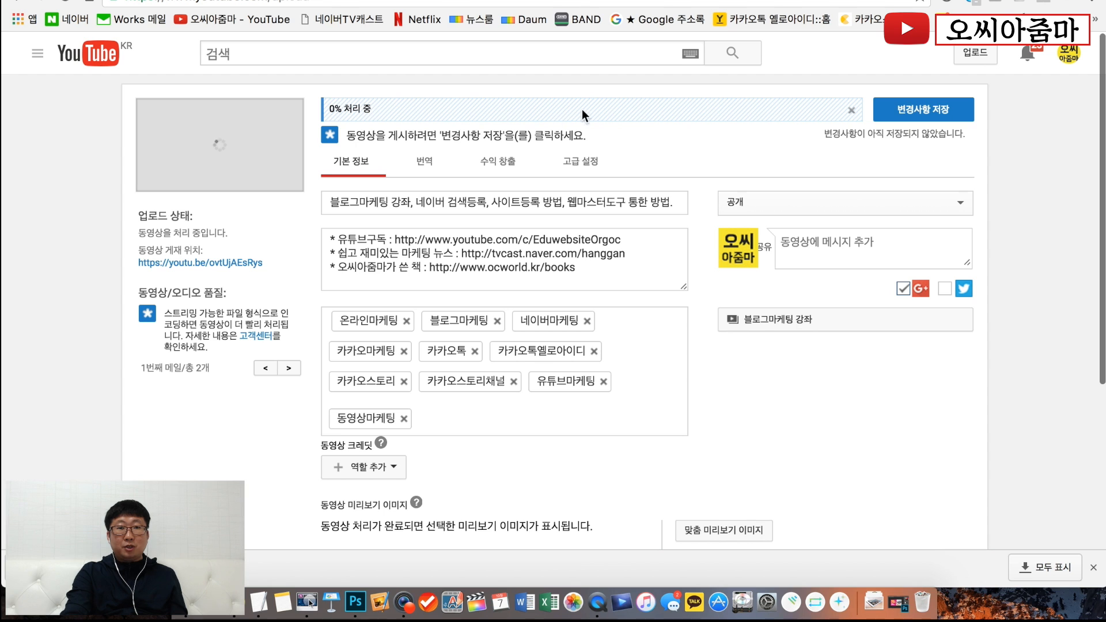
pyautogui.scroll(-2, 800, 413)
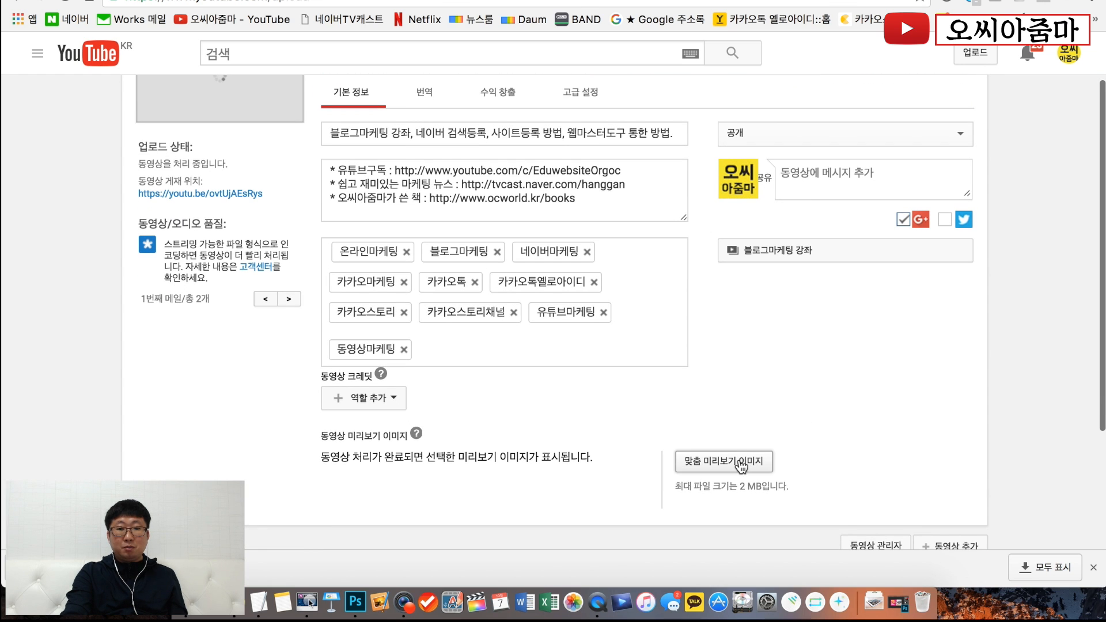
pyautogui.click(750, 461)
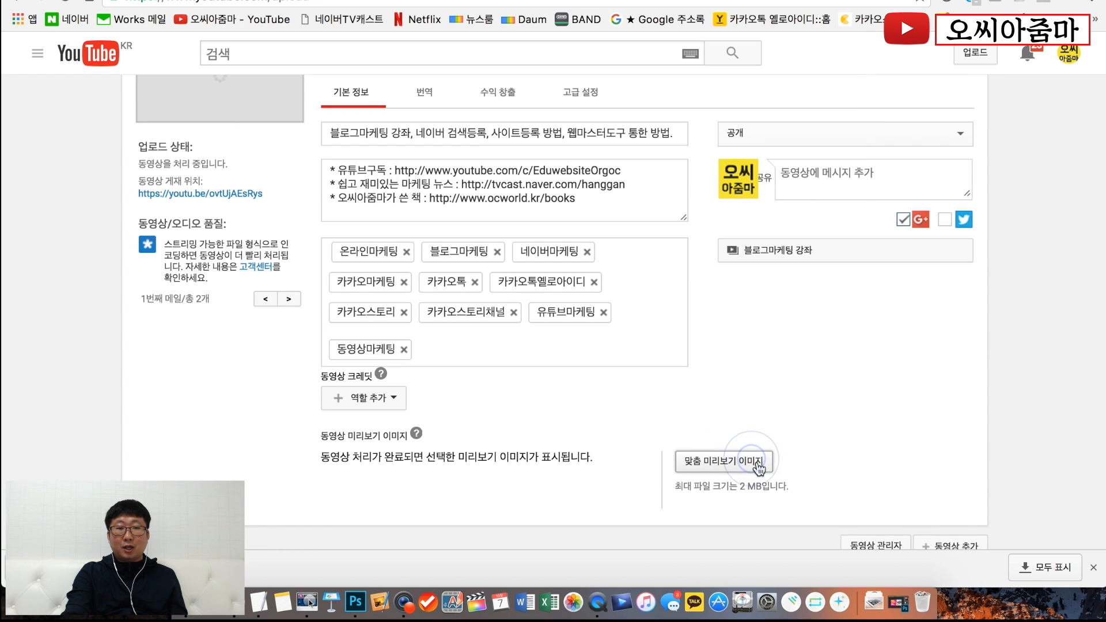
pyautogui.doubleClick(469, 95)
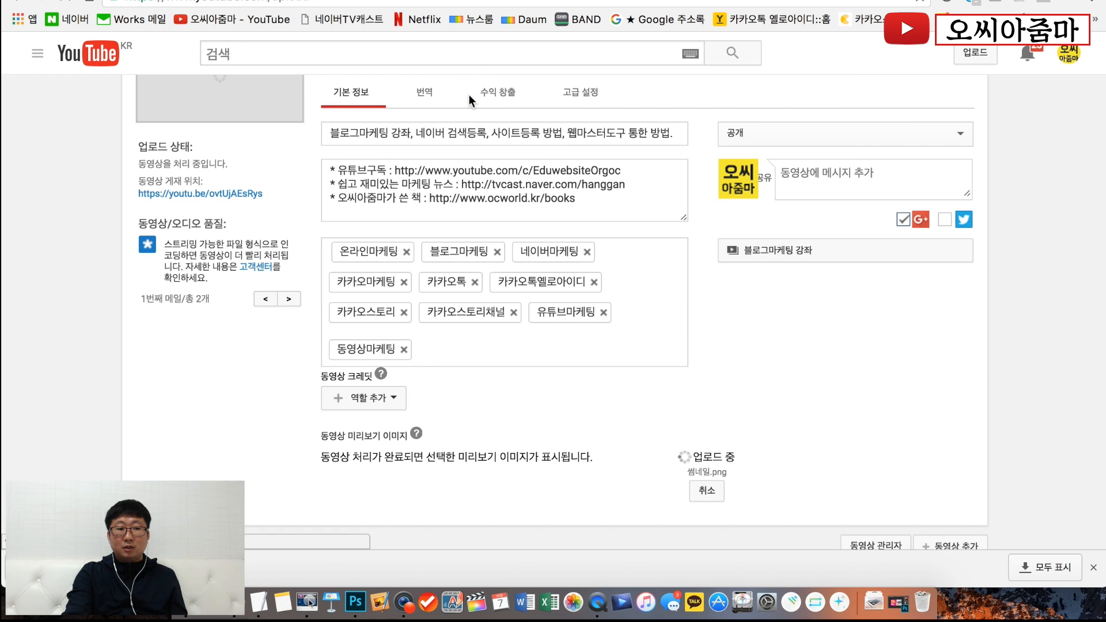
pyautogui.click(1094, 569)
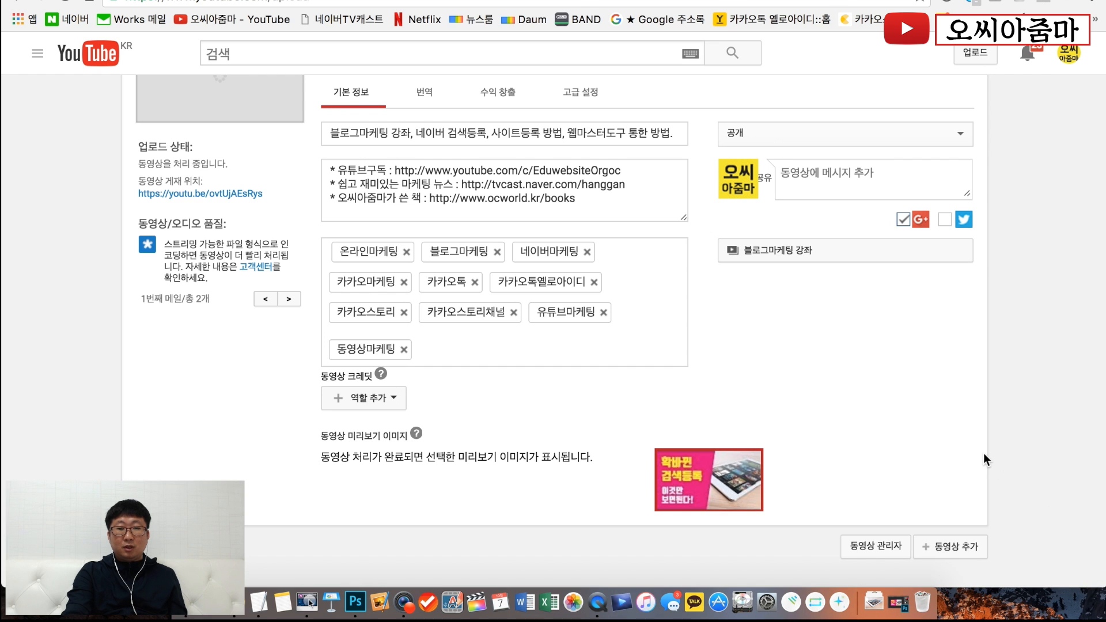
# - Look through the video's translation settings and its monetization settings, including the ad formats
pyautogui.scroll(3, 984, 453)
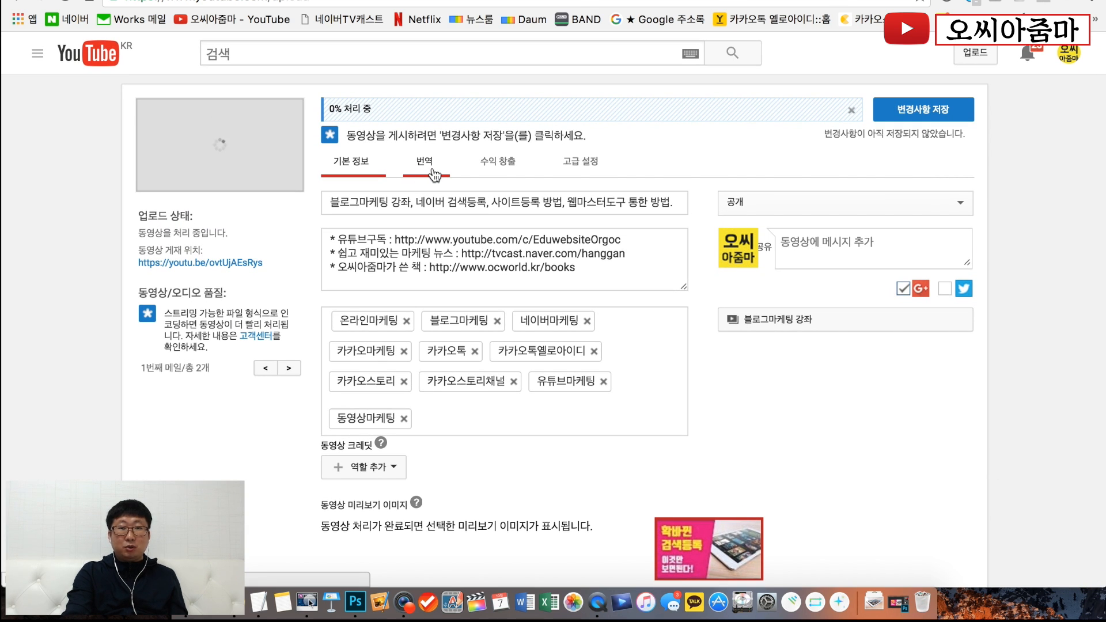
pyautogui.click(434, 172)
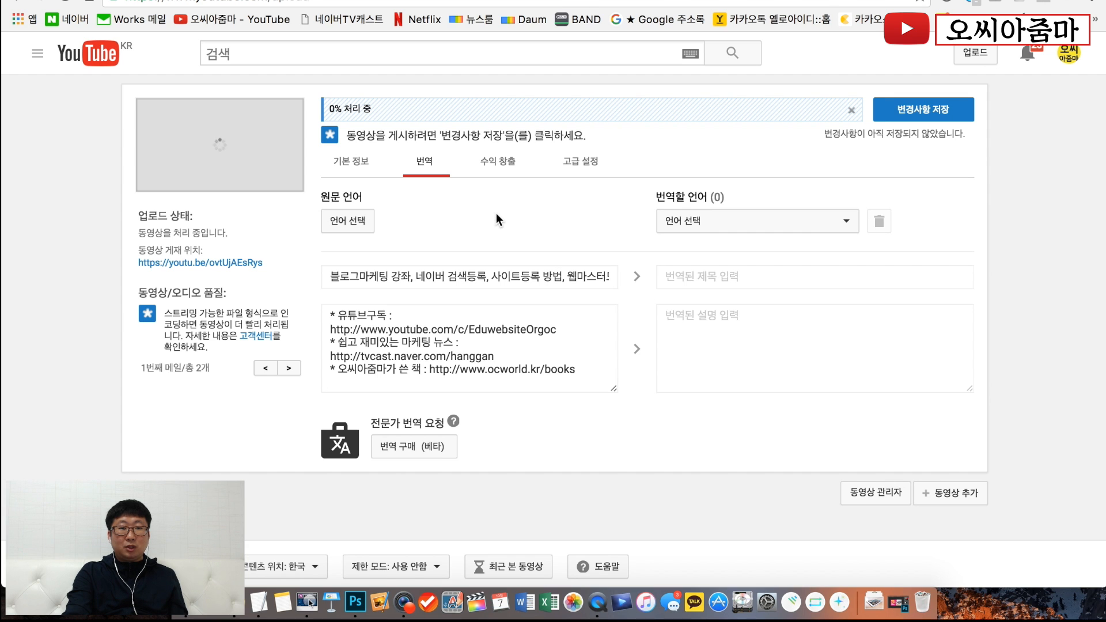
pyautogui.scroll(-2, 485, 347)
pyautogui.scroll(2, 485, 347)
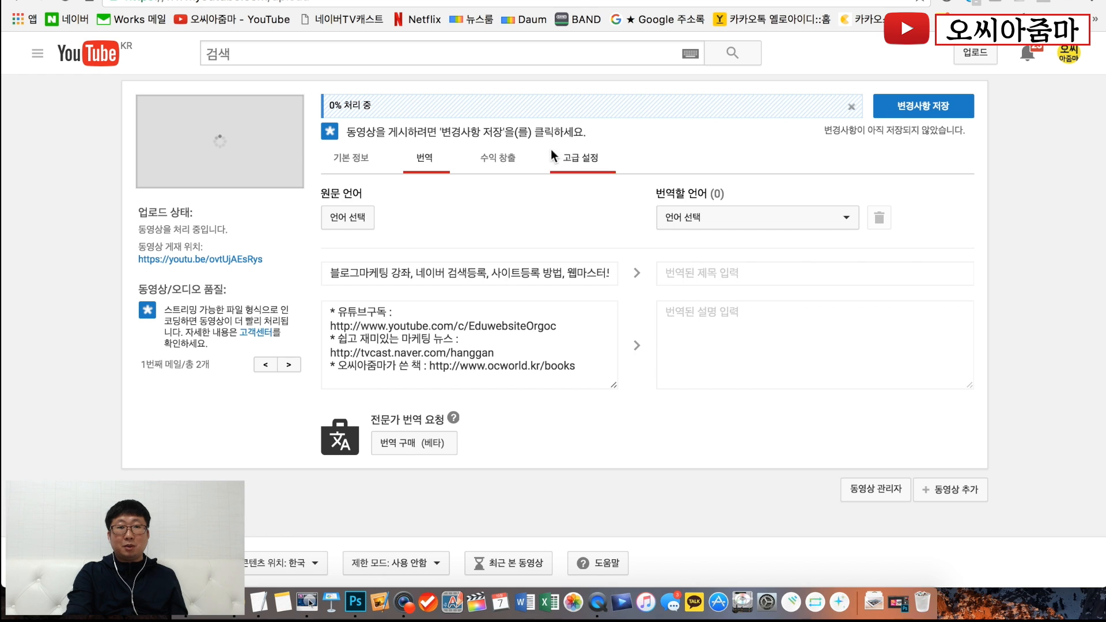
pyautogui.click(502, 167)
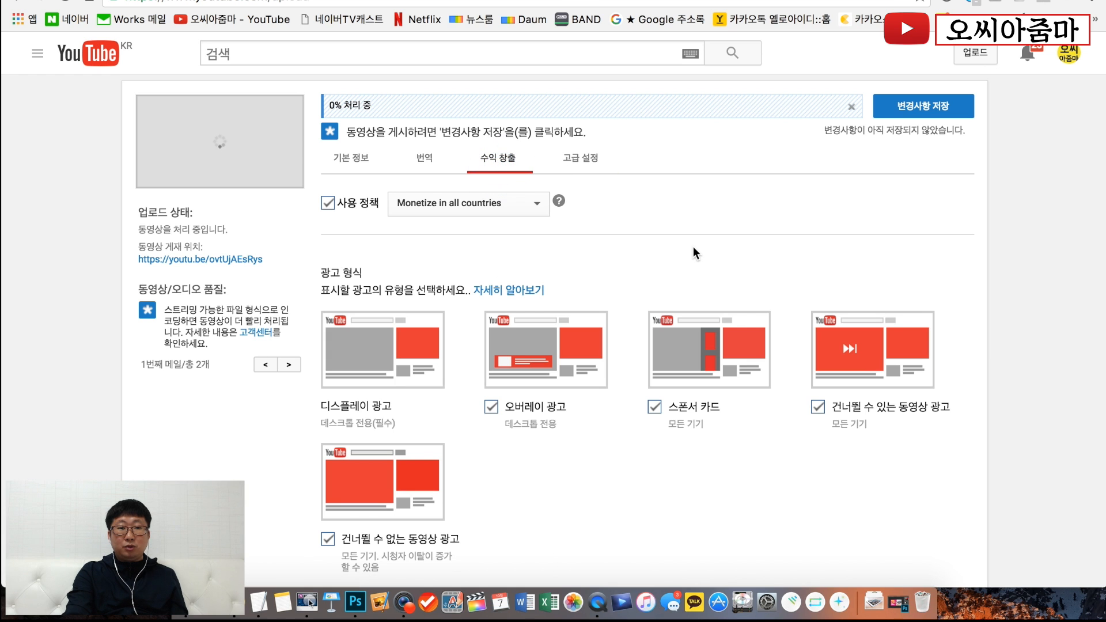
pyautogui.scroll(-5, 695, 253)
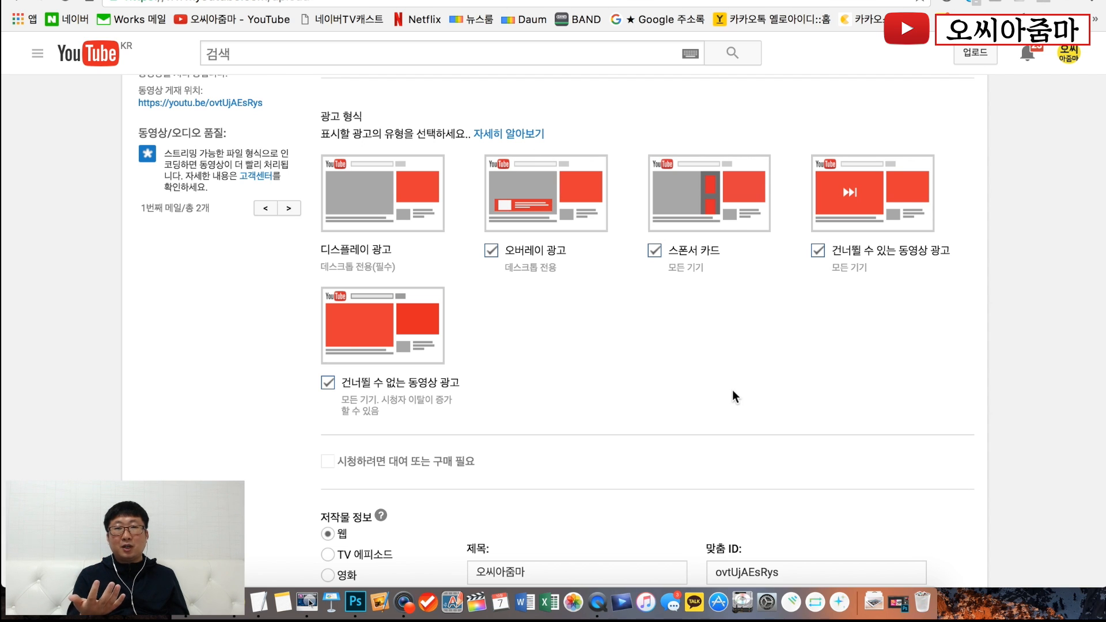
# - Review the remaining monetization settings and the advanced settings, including comments, category and distribution options, and save the video's changes
pyautogui.scroll(-5, 735, 397)
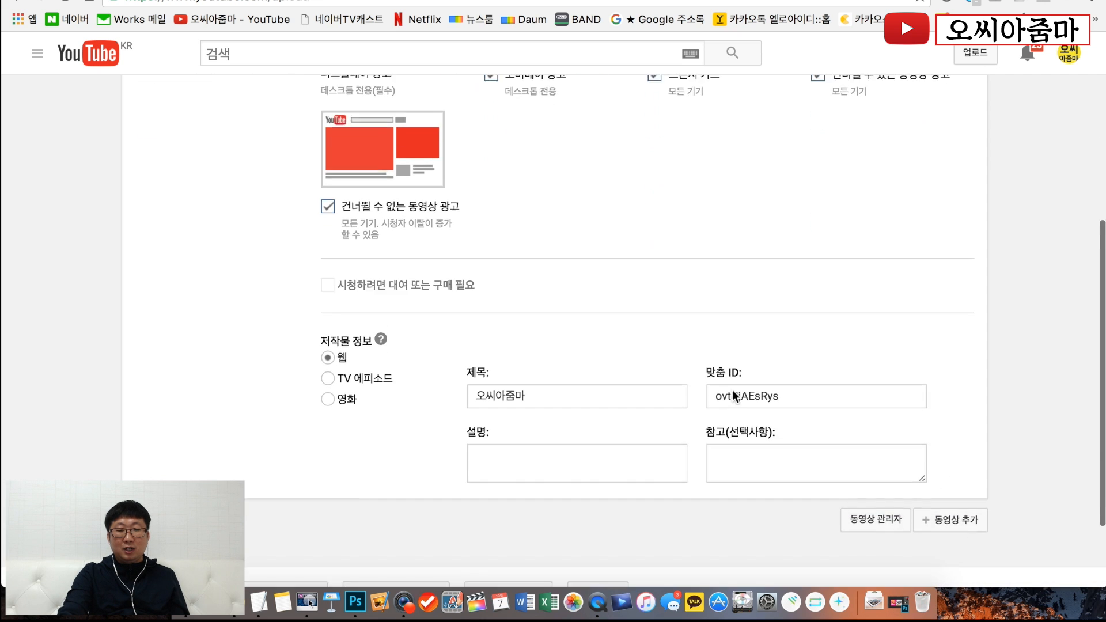
pyautogui.scroll(8, 666, 310)
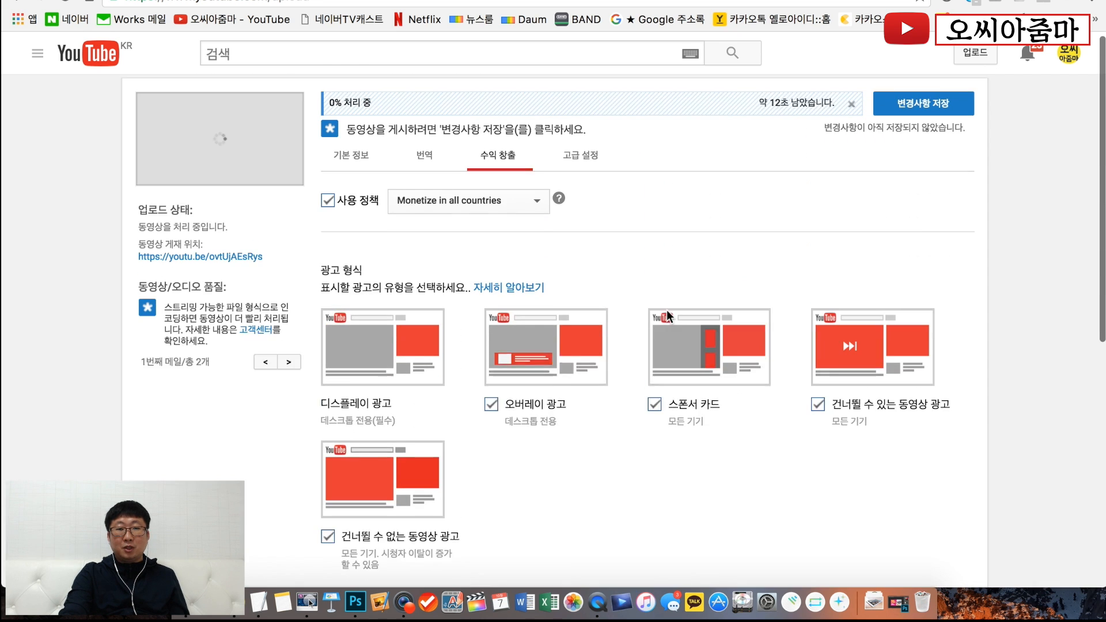
pyautogui.click(585, 173)
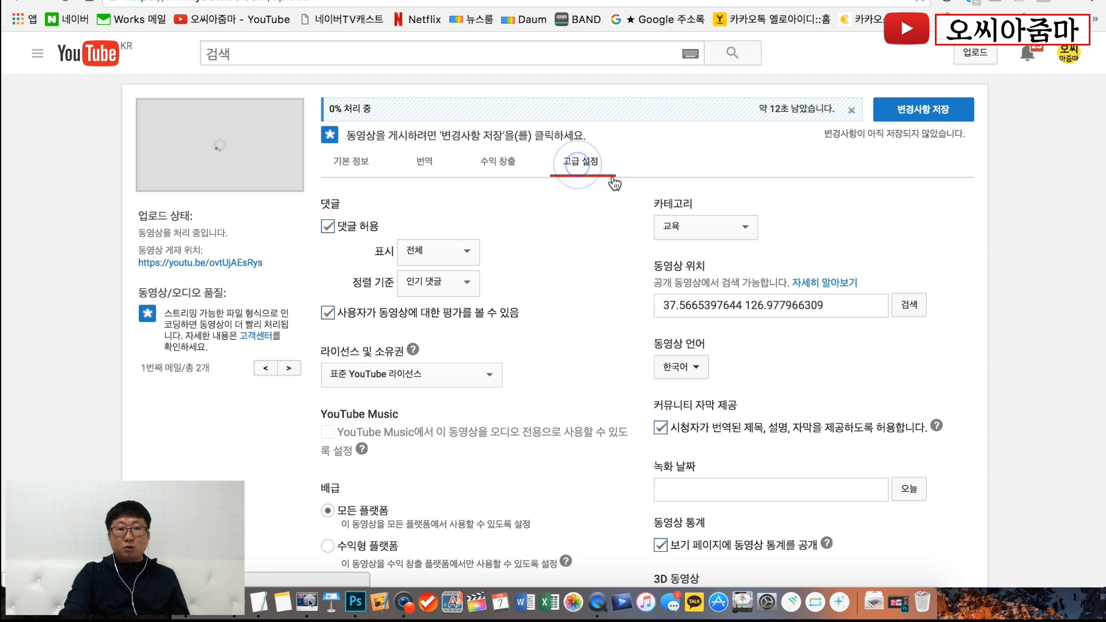
pyautogui.scroll(-1, 573, 279)
pyautogui.scroll(-5, 573, 282)
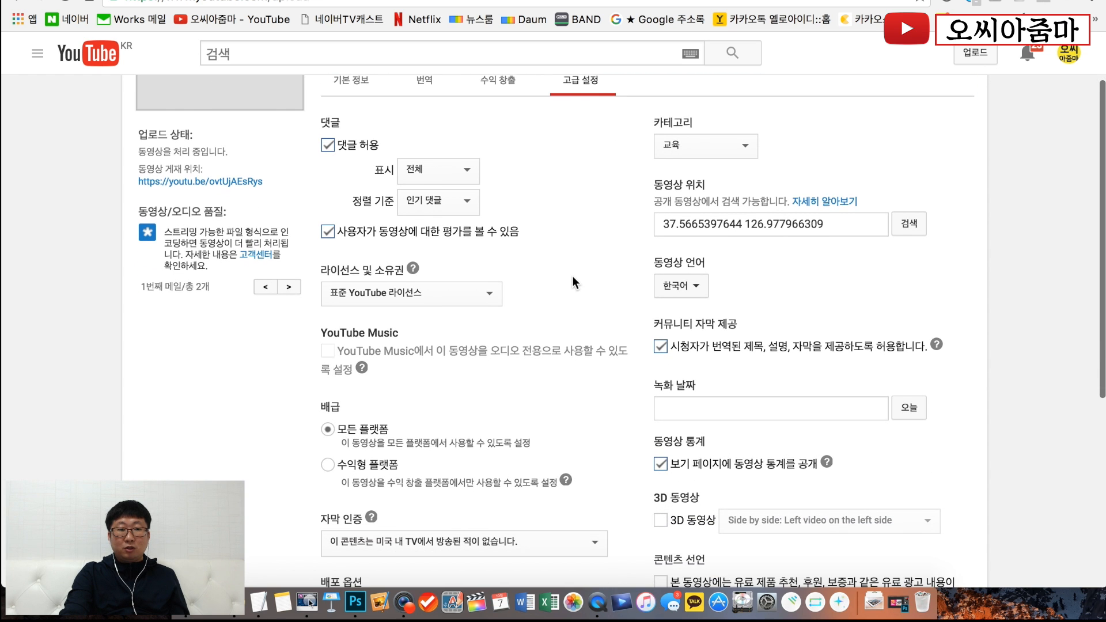
pyautogui.scroll(1, 573, 282)
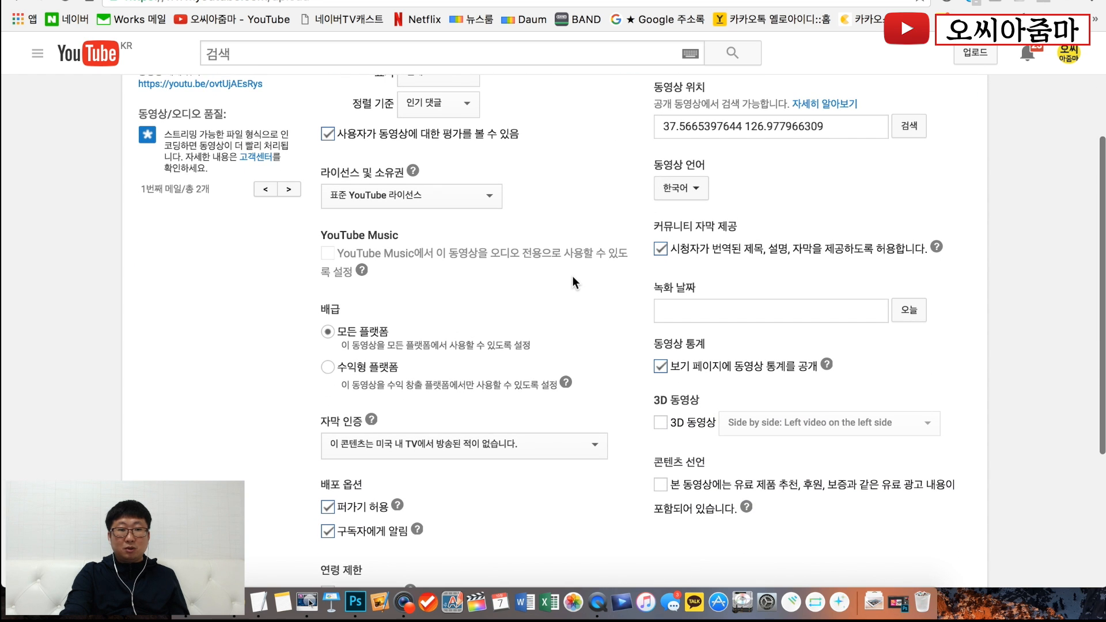
pyautogui.scroll(-2, 573, 278)
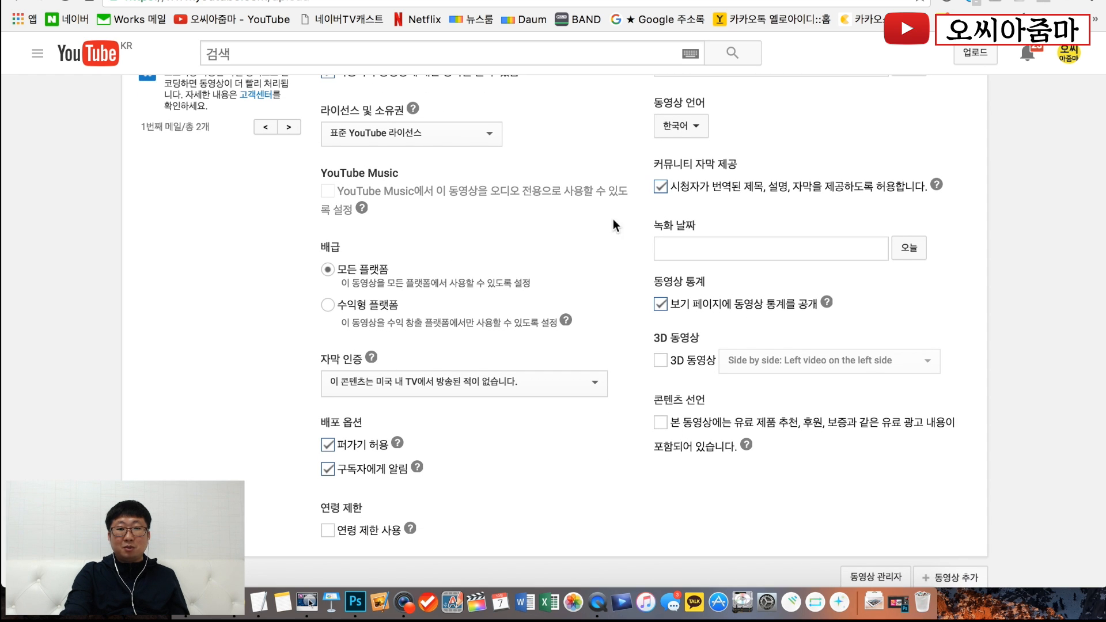
pyautogui.scroll(8, 594, 216)
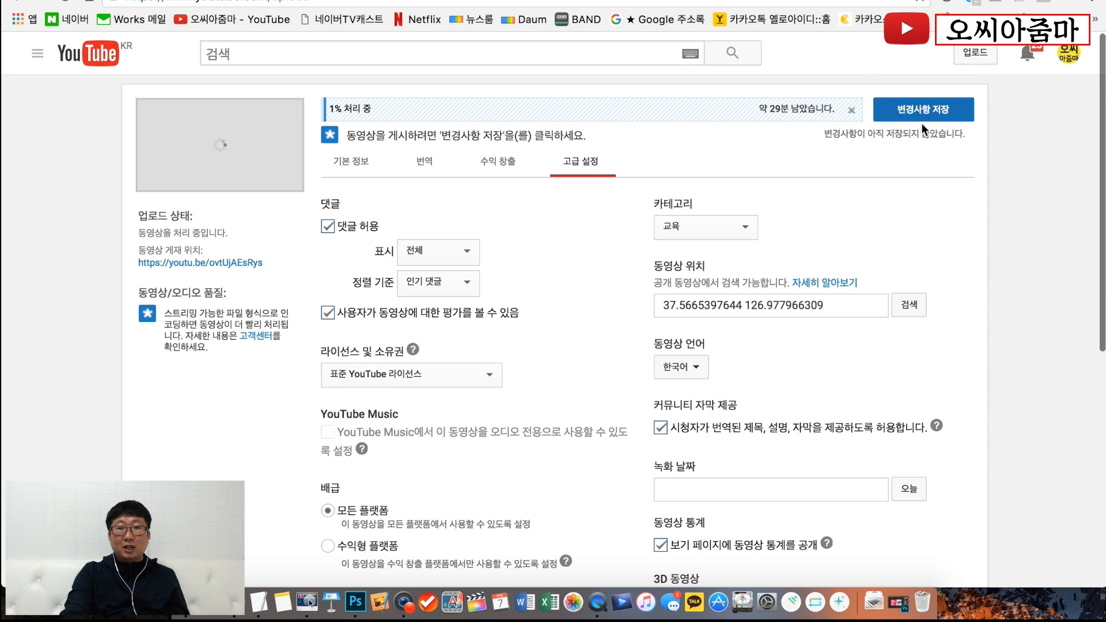
pyautogui.click(924, 109)
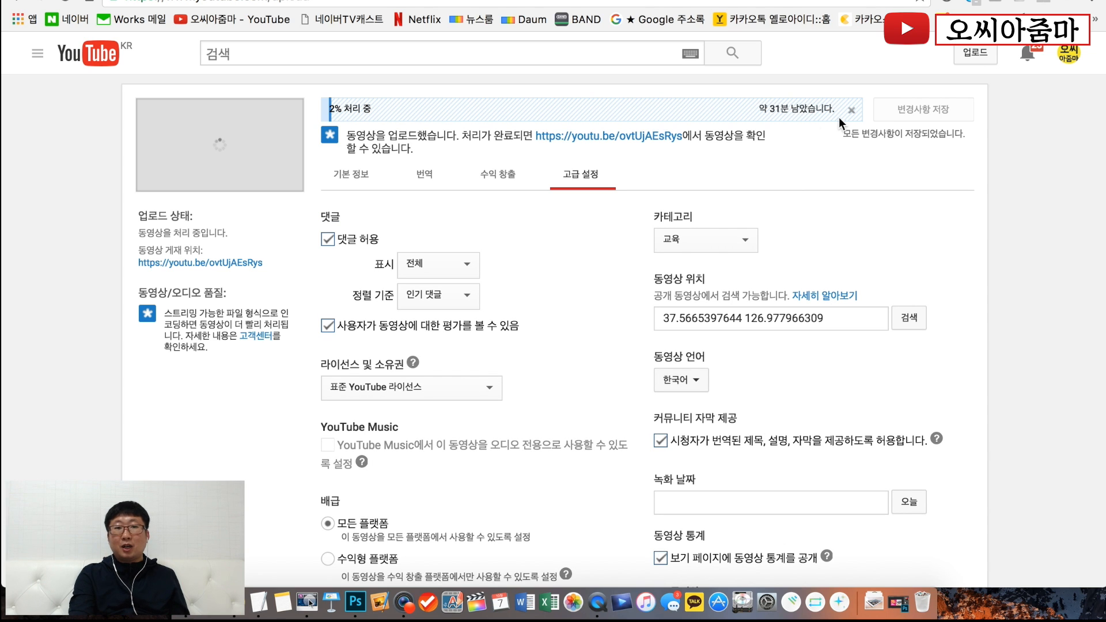
# - Disable the usage policy (사용 정책) in the monetization settings and require rental or purchase to watch the video
pyautogui.click(499, 181)
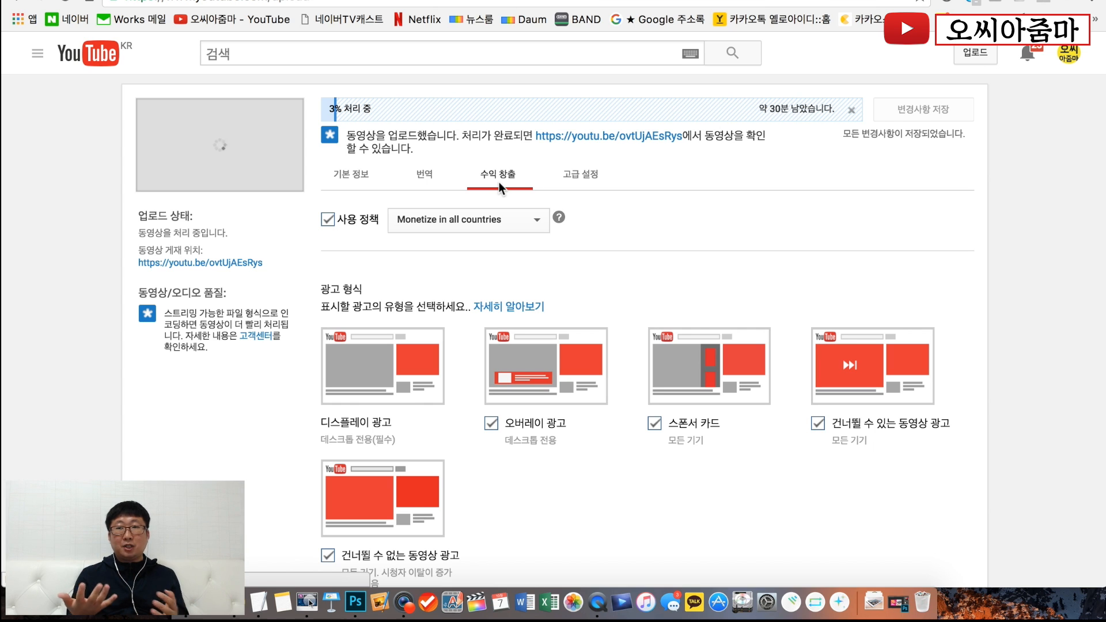
pyautogui.scroll(-2, 665, 239)
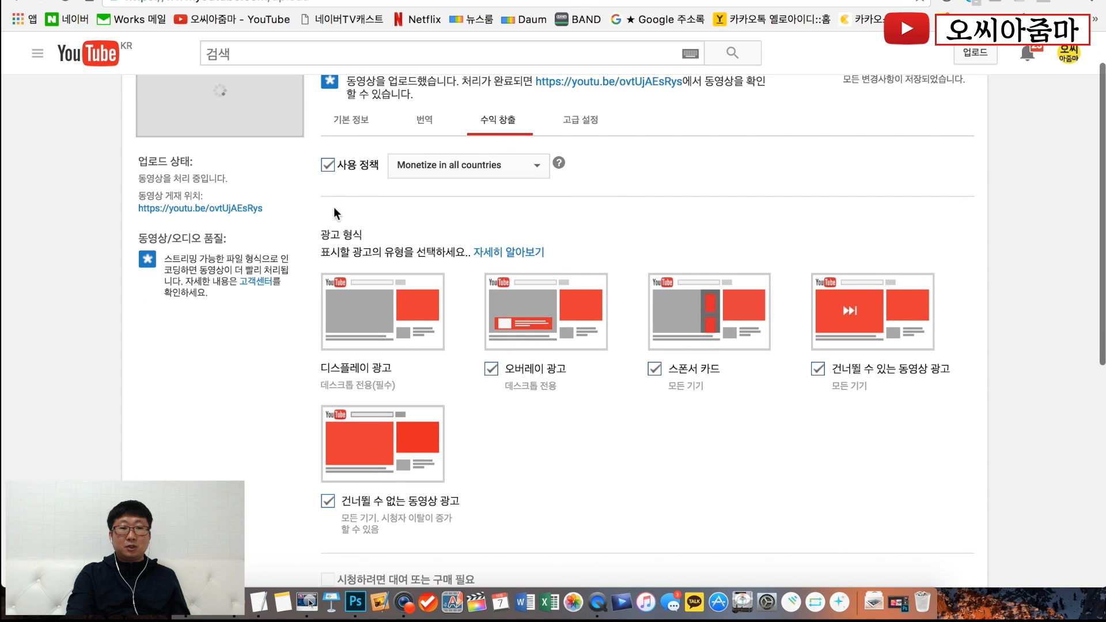
pyautogui.click(328, 167)
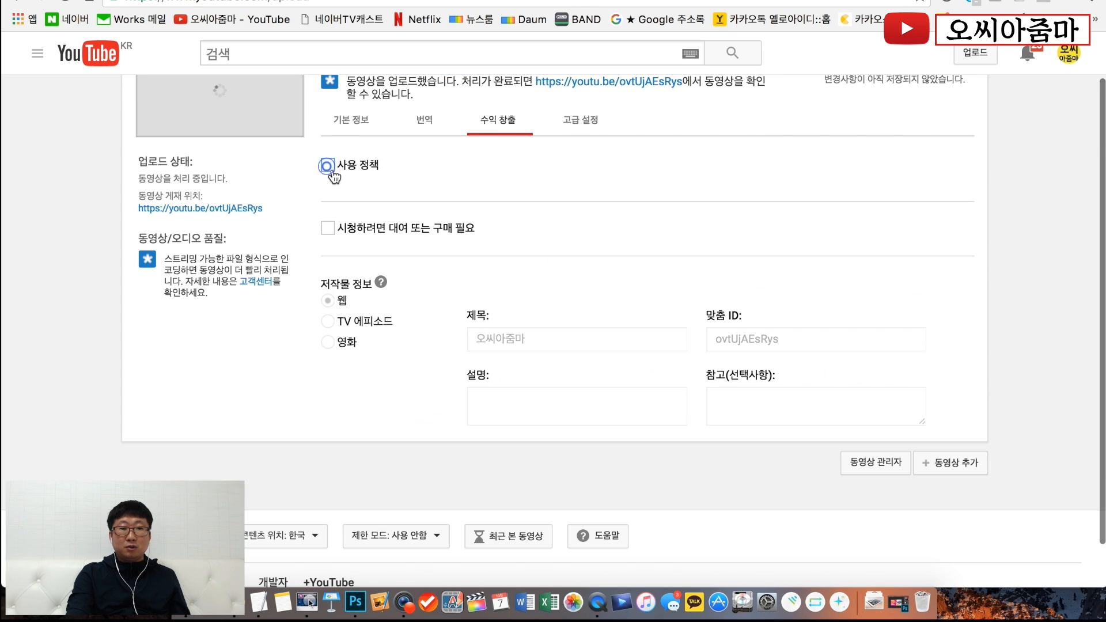
pyautogui.click(327, 229)
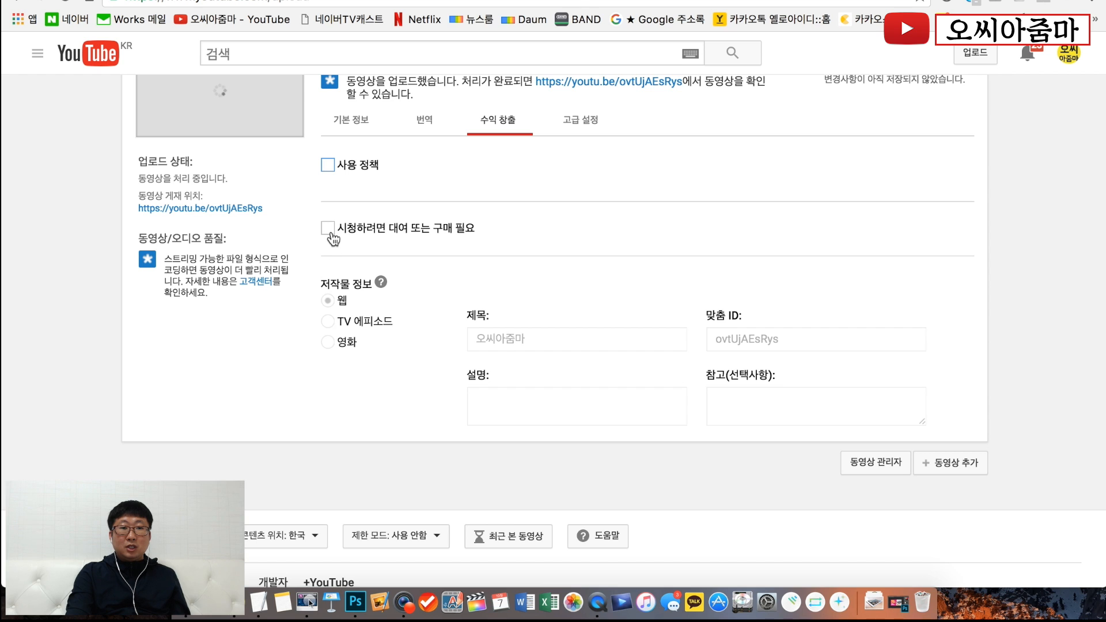
pyautogui.scroll(-2, 590, 263)
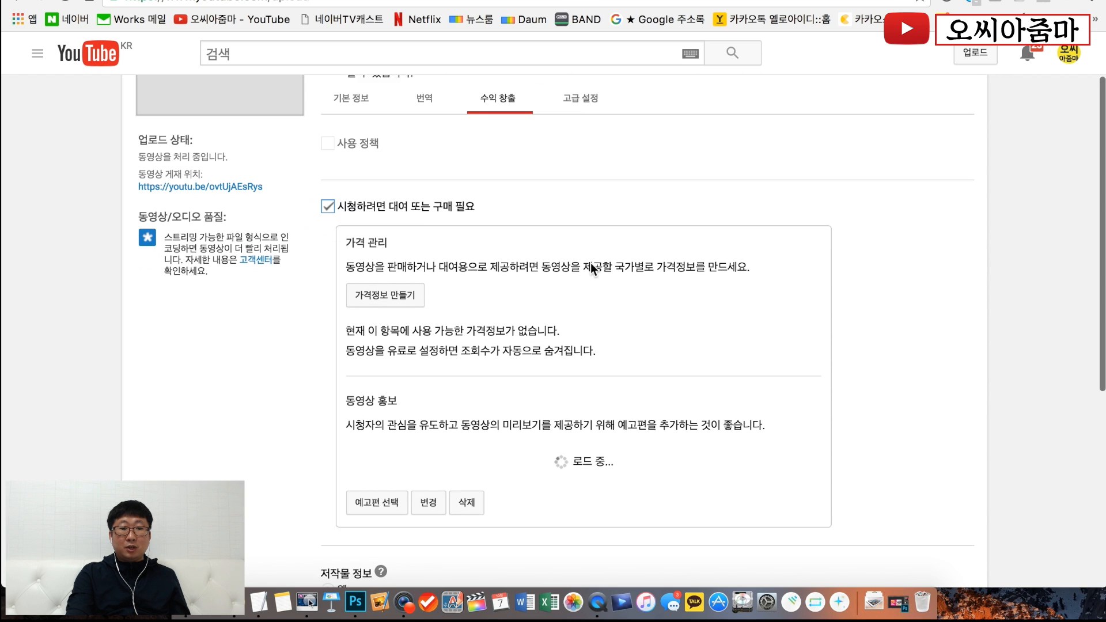
# - Fill in new pricing for 한국 with type 동영상 구매 and a suggested retail price of 5000, and cancel it
pyautogui.click(404, 291)
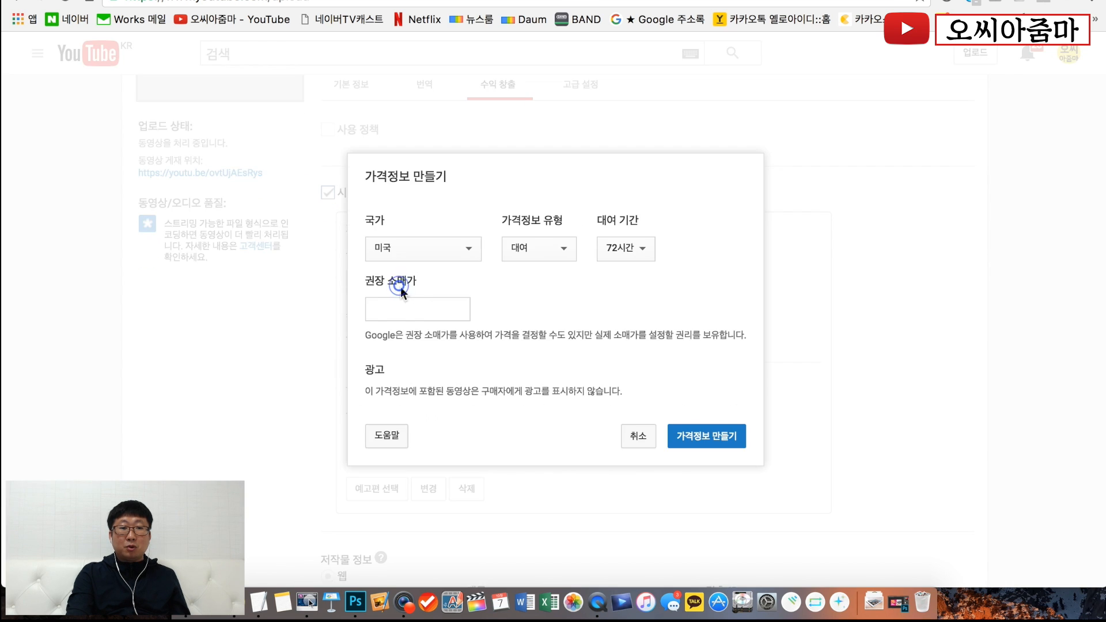
pyautogui.click(423, 253)
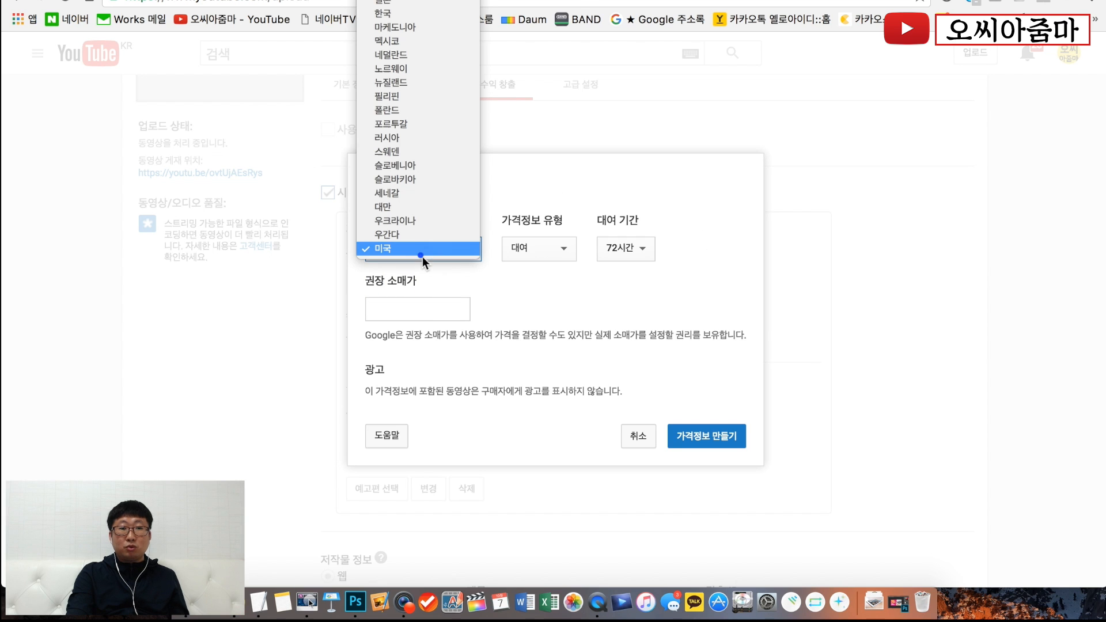
pyautogui.click(407, 21)
pyautogui.click(541, 250)
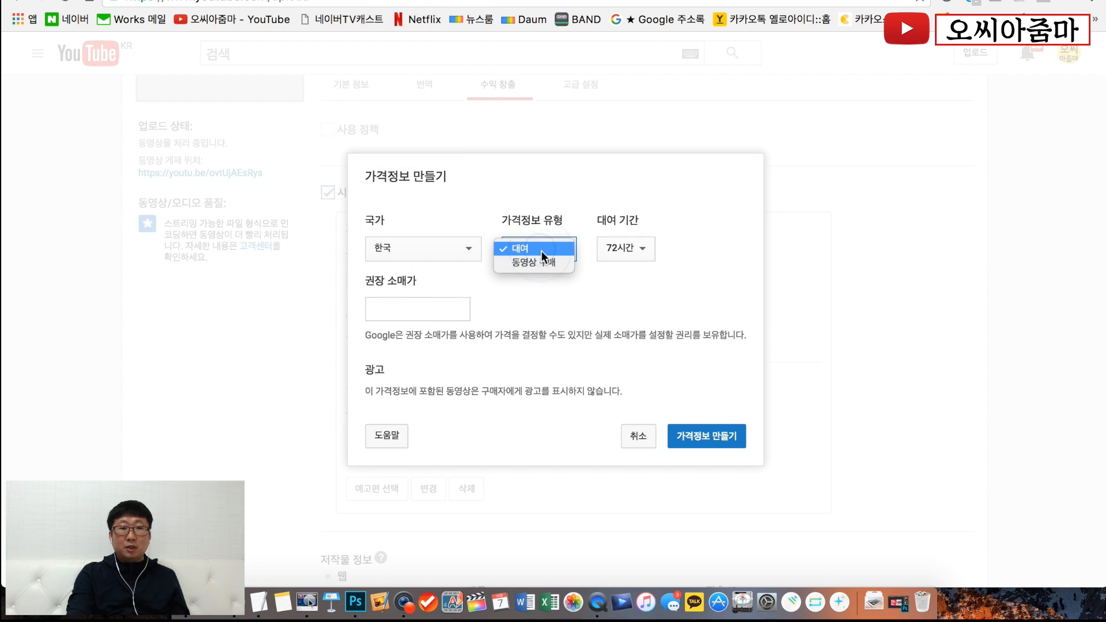
pyautogui.click(550, 264)
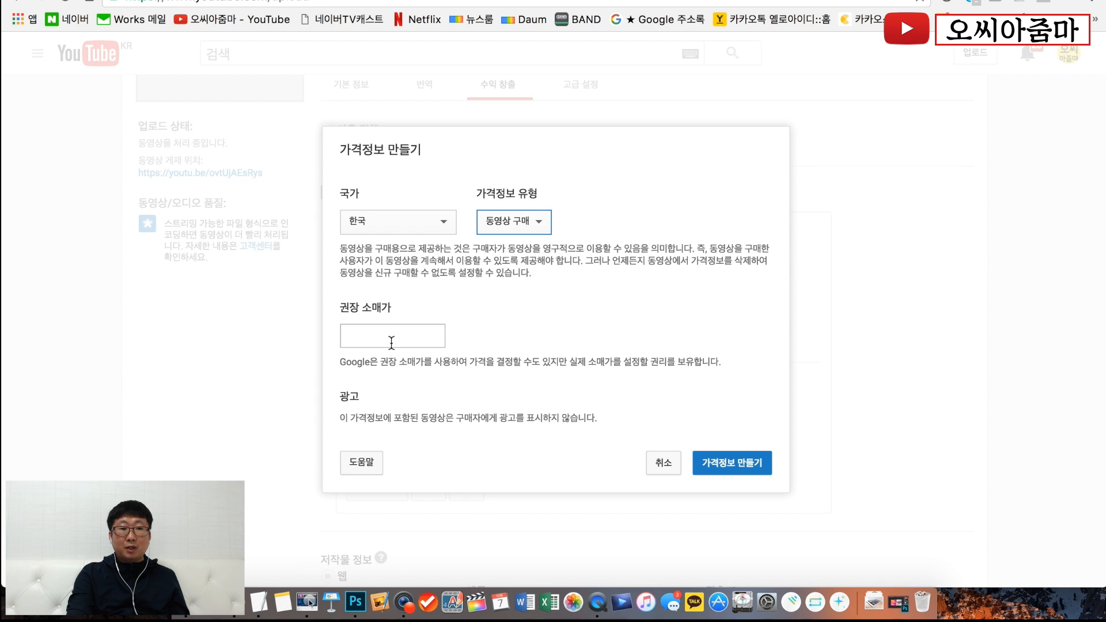
pyautogui.click(388, 338)
pyautogui.write('5000')
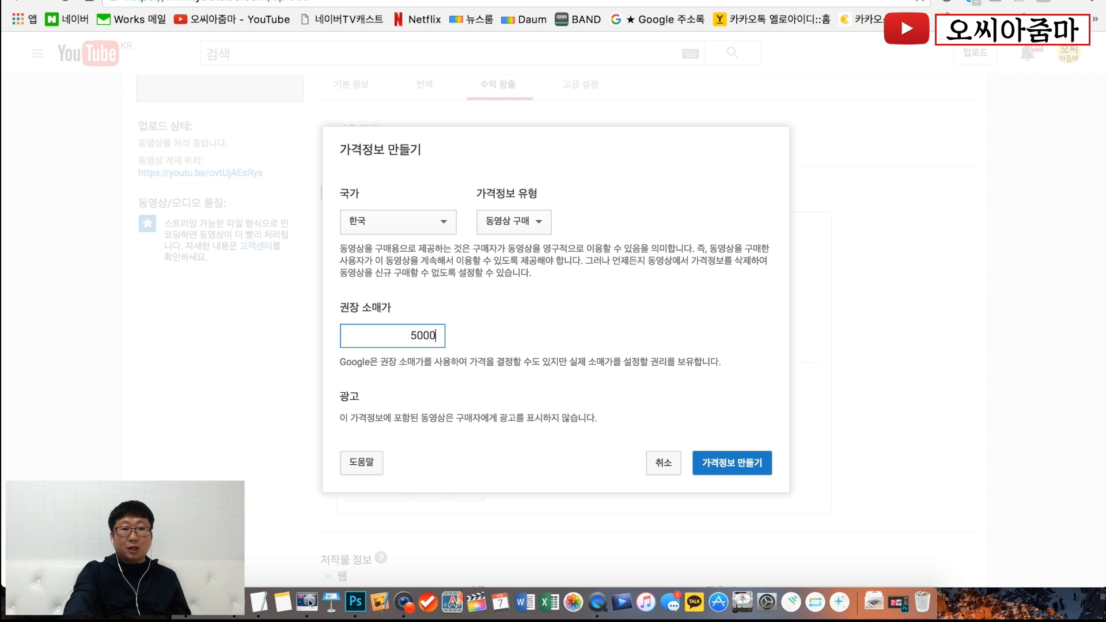
pyautogui.click(583, 357)
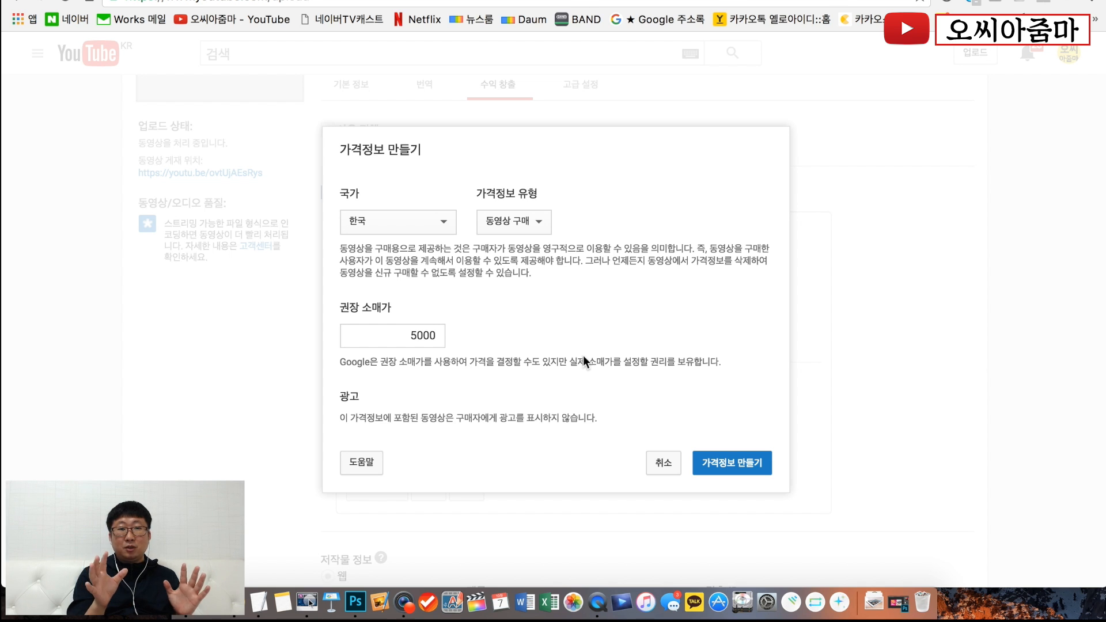
pyautogui.click(664, 464)
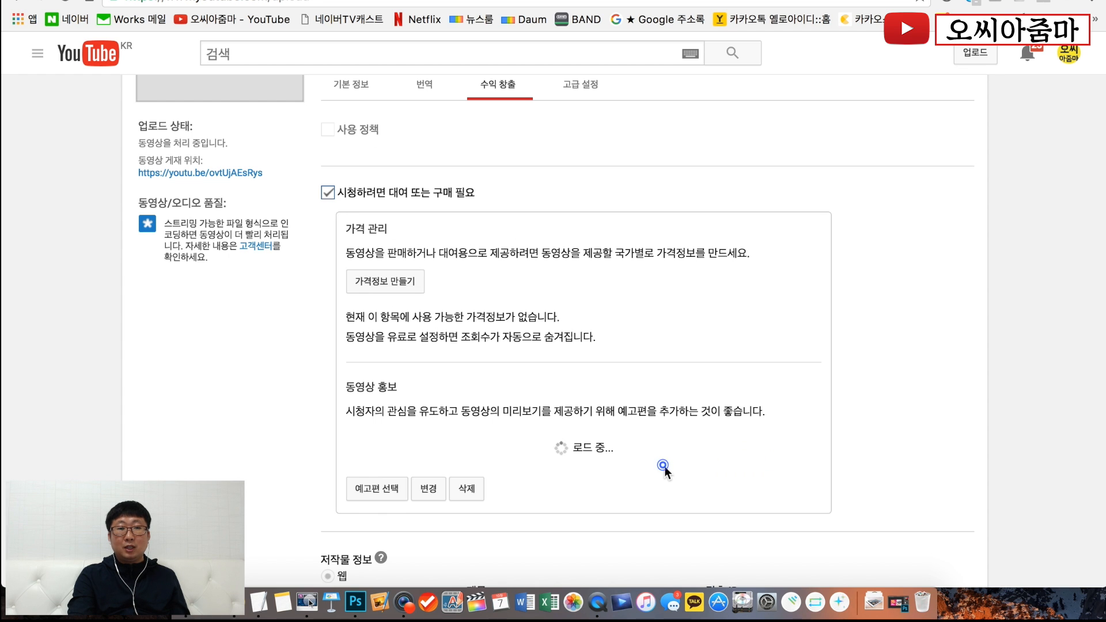
# - Remove the rental or purchase requirement, re-enable the usage policy (사용 정책) and save the video's changes
pyautogui.click(329, 191)
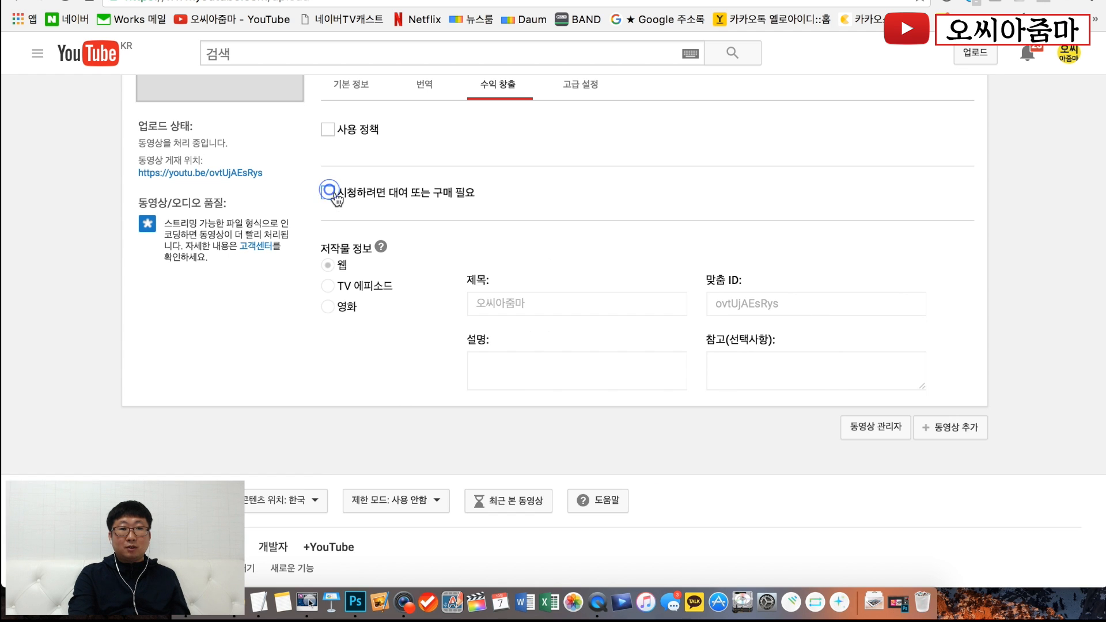
pyautogui.click(328, 129)
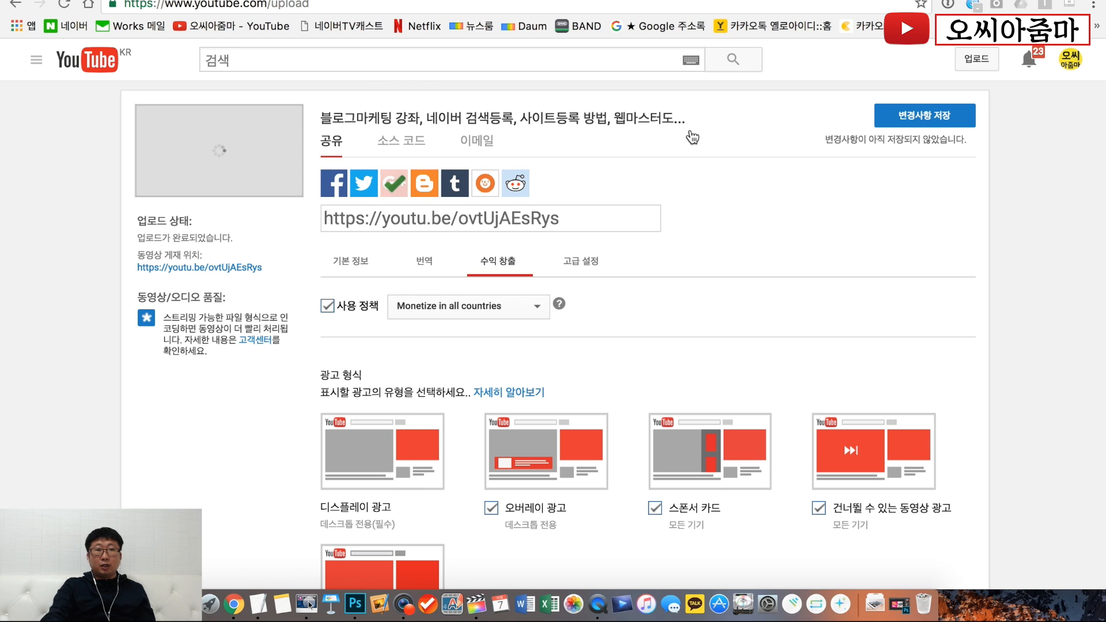
pyautogui.click(909, 127)
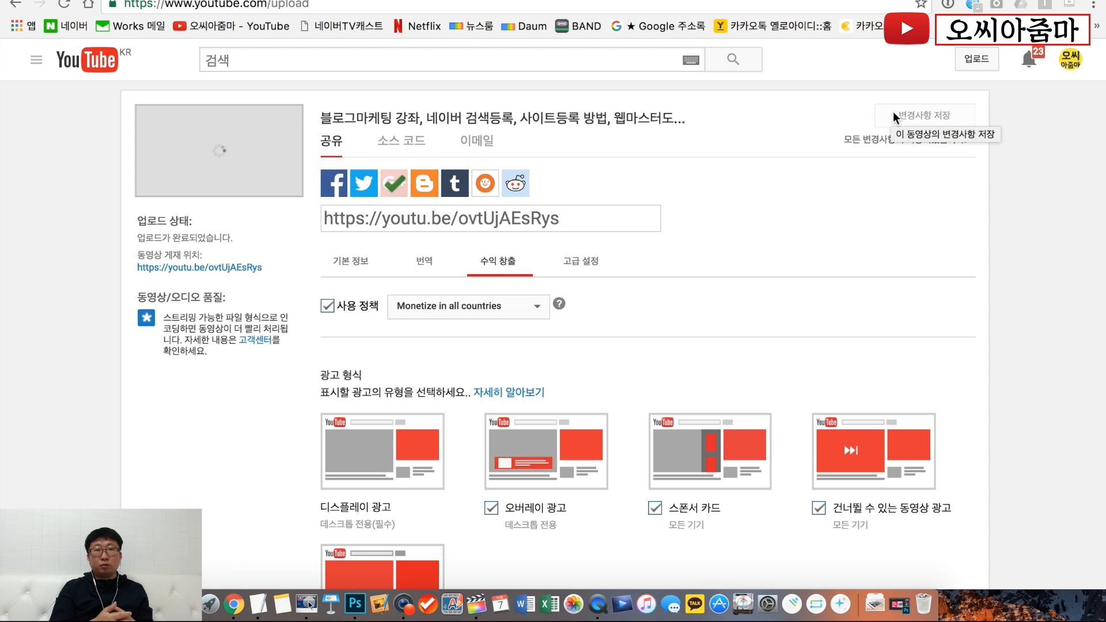
pyautogui.click(881, 208)
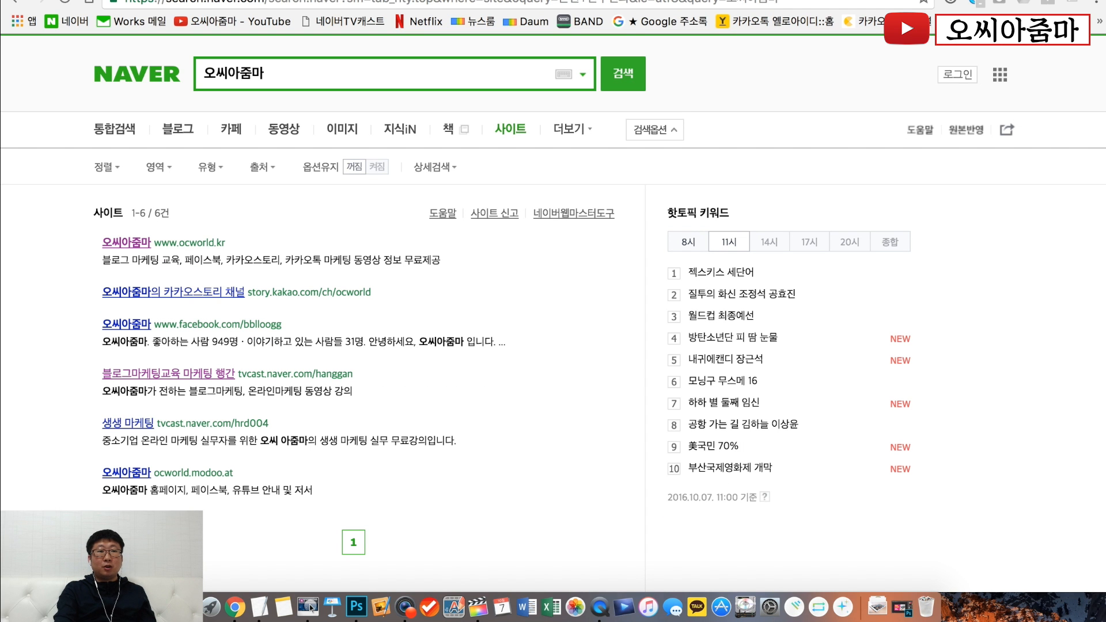
# - Go from the channel page to the video manager and open 정보 및 설정 for the newly uploaded blog marketing video
pyautogui.click(241, 22)
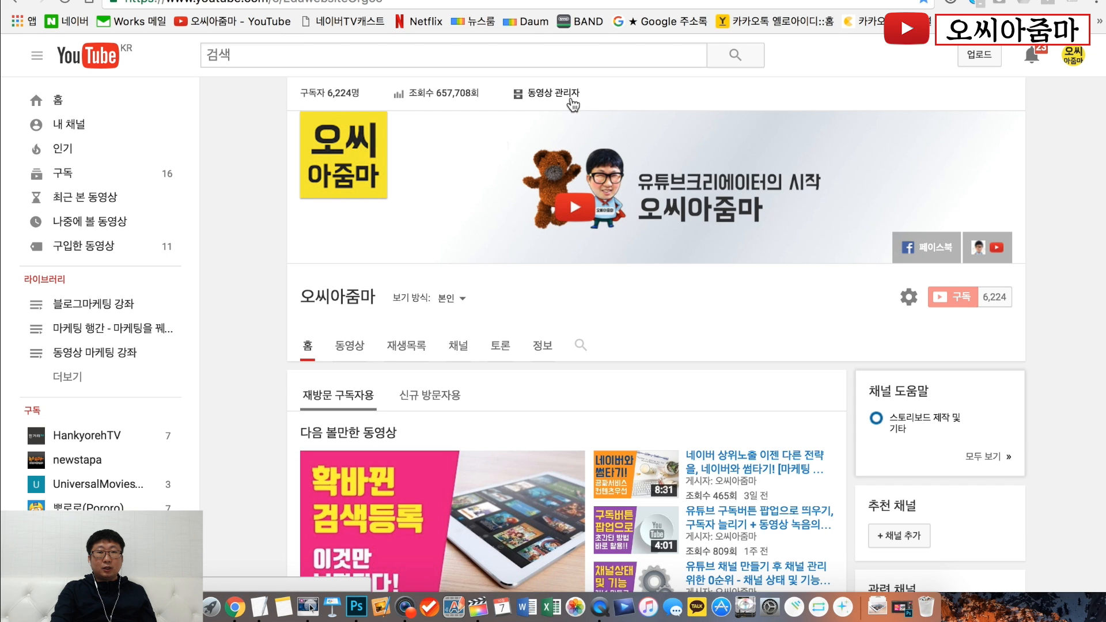
pyautogui.click(572, 104)
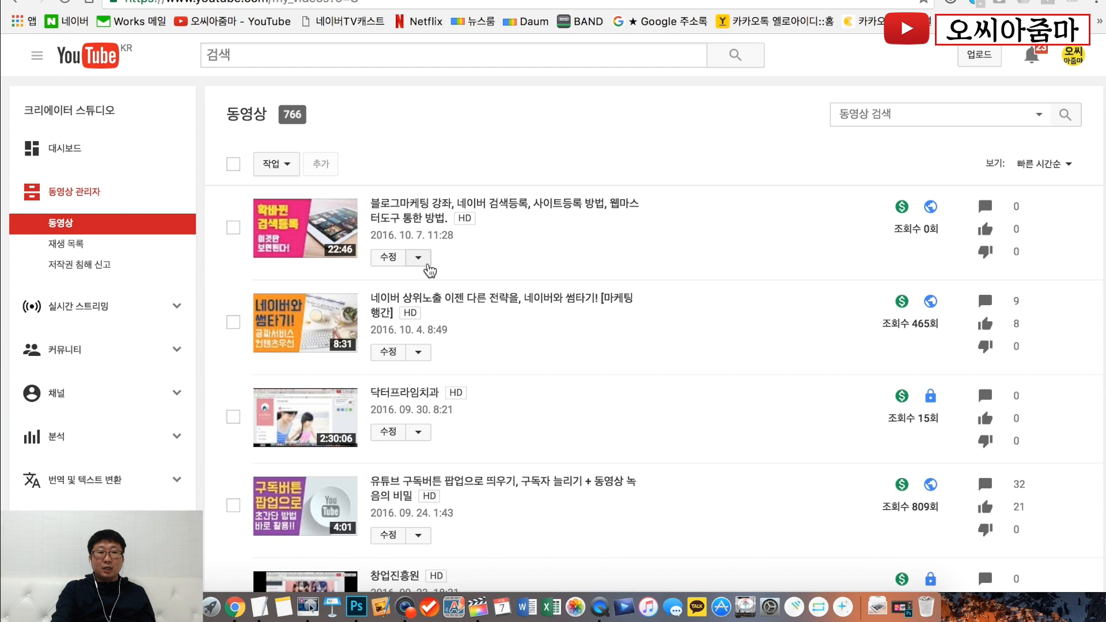
pyautogui.click(421, 258)
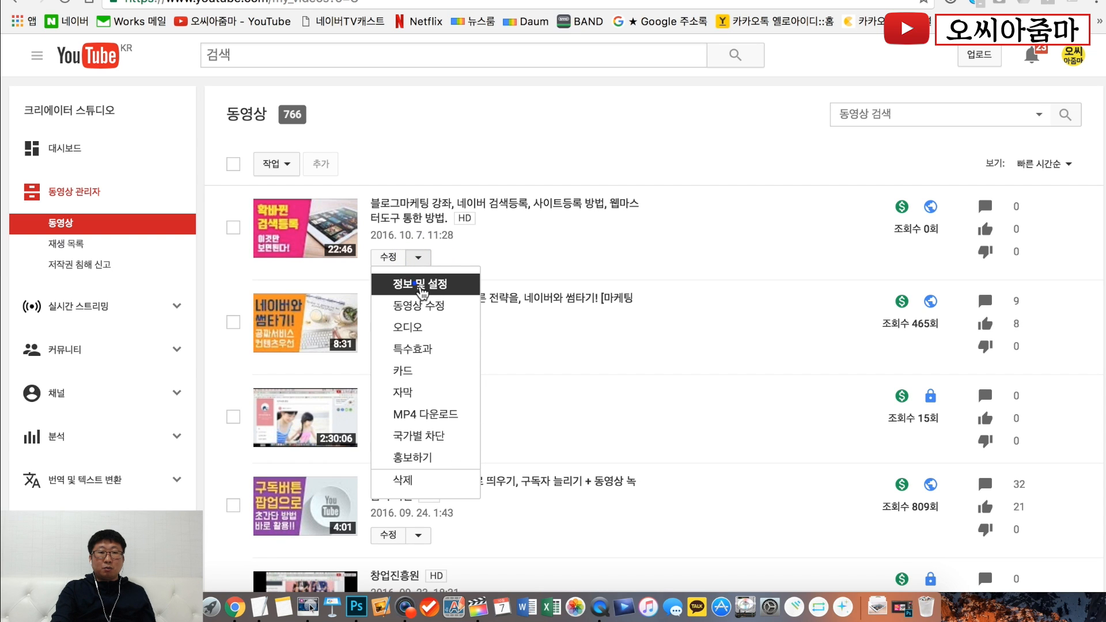
pyautogui.click(421, 293)
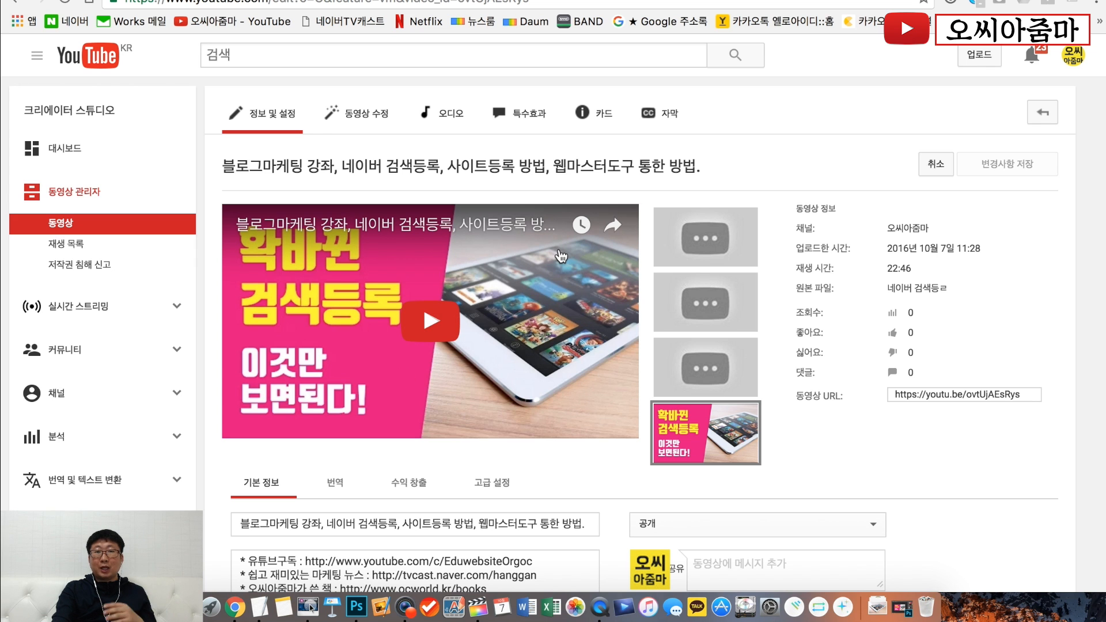
# - Look through the video's basic information and its monetization settings, including the ad formats and the ad timing (광고 시점) timeline
pyautogui.scroll(-3, 560, 256)
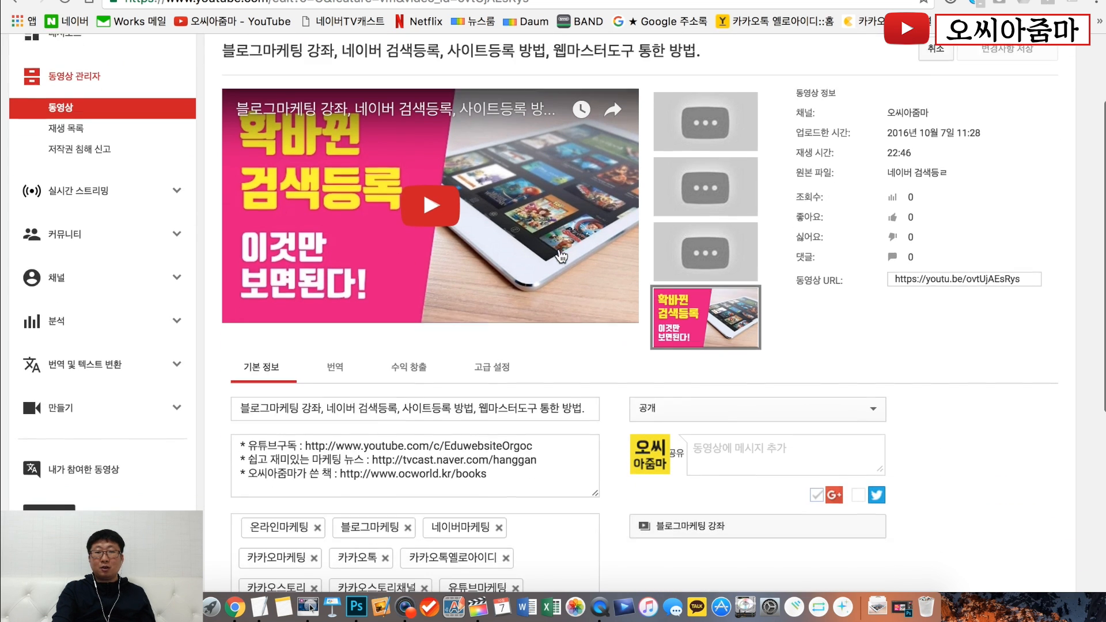
pyautogui.scroll(-3, 561, 256)
pyautogui.scroll(-1, 610, 290)
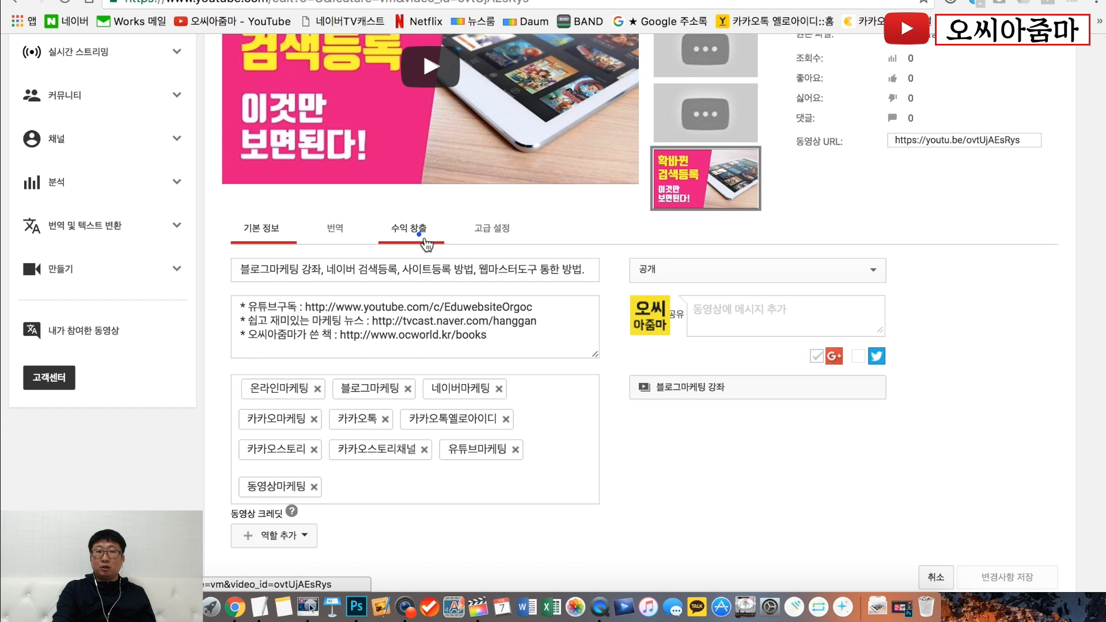
pyautogui.click(426, 245)
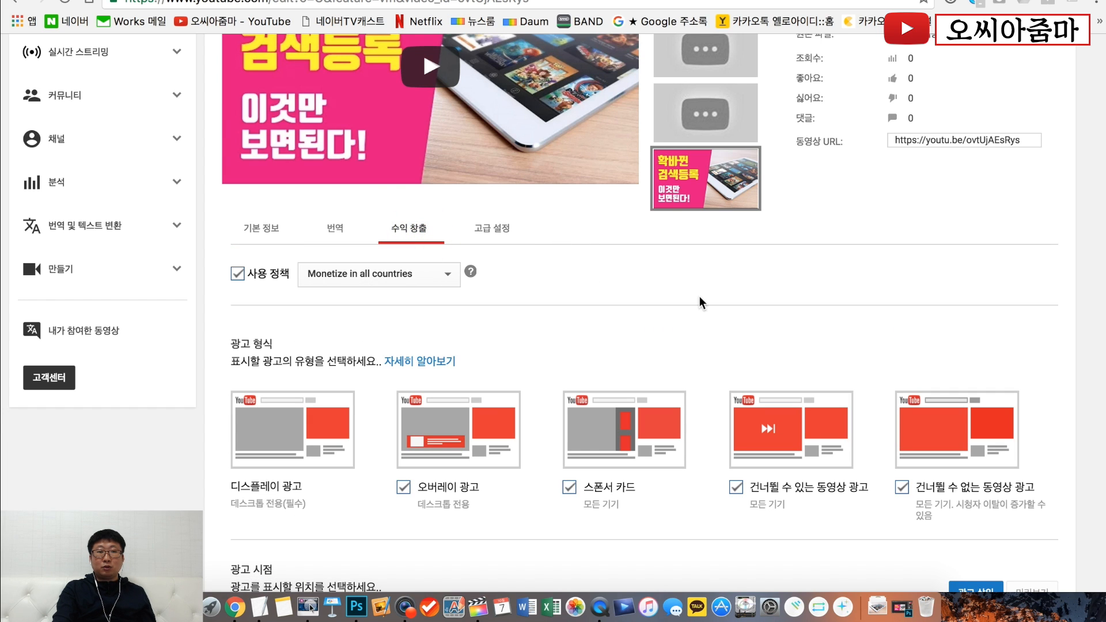
pyautogui.scroll(-2, 701, 303)
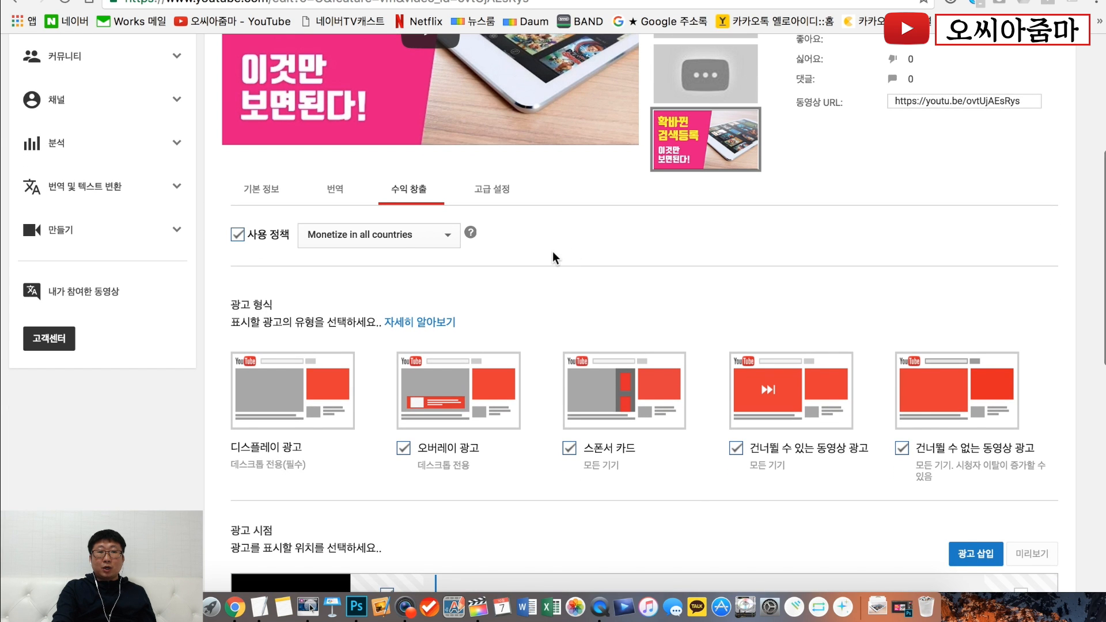
pyautogui.scroll(-3, 552, 251)
pyautogui.scroll(-5, 552, 252)
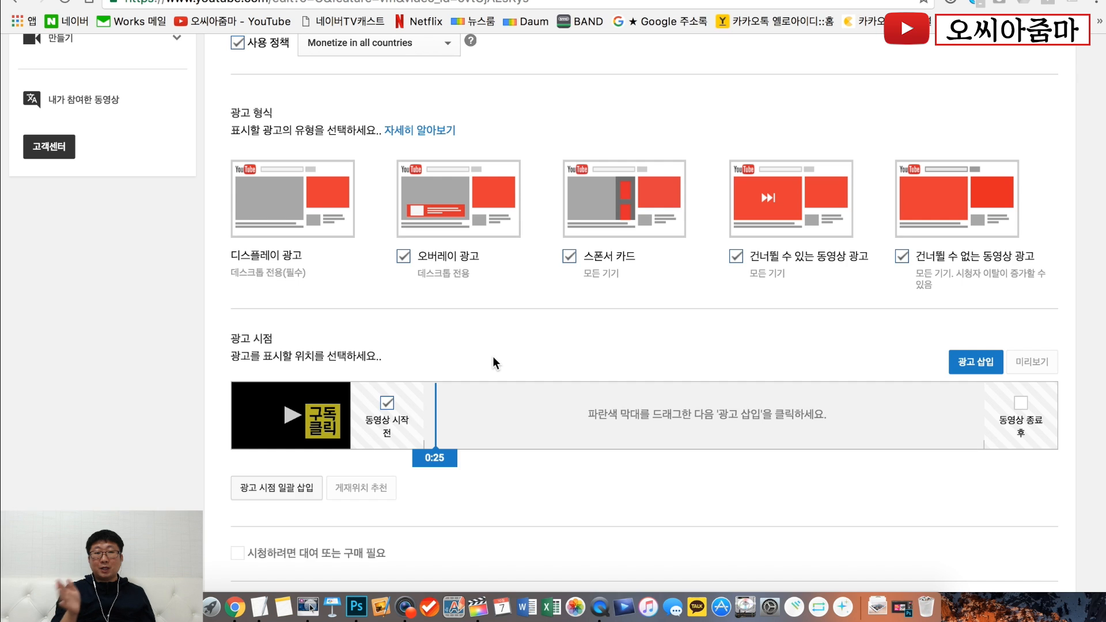
pyautogui.scroll(5, 494, 358)
pyautogui.scroll(1, 493, 357)
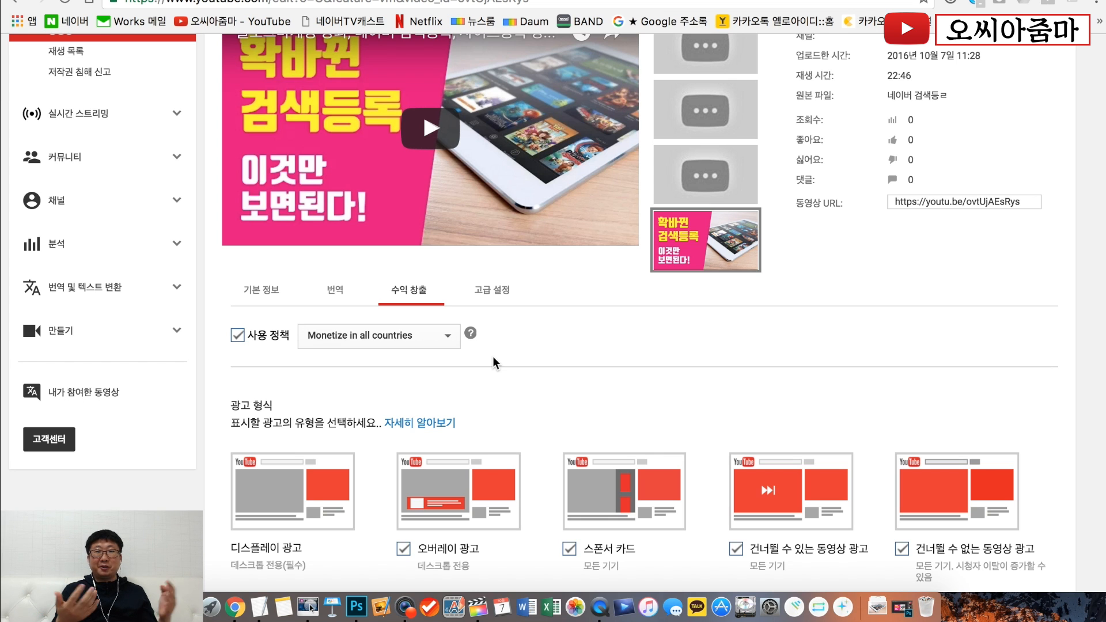
pyautogui.scroll(-6, 492, 356)
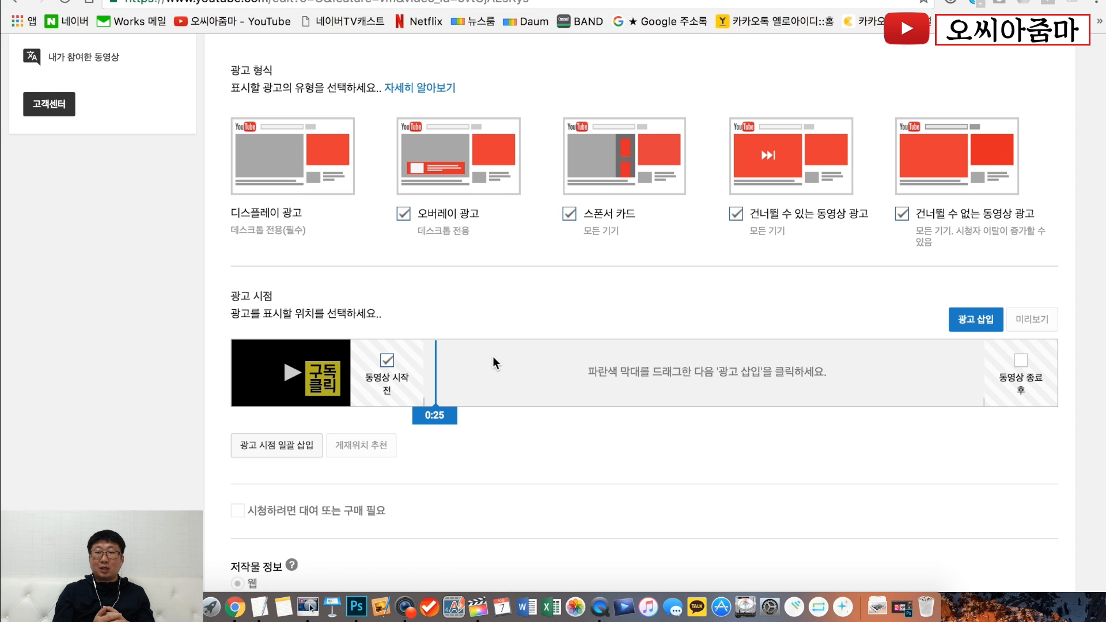
# - Insert ad breaks at 0:25 and 7:43 on the 광고 시점 timeline
pyautogui.click(993, 325)
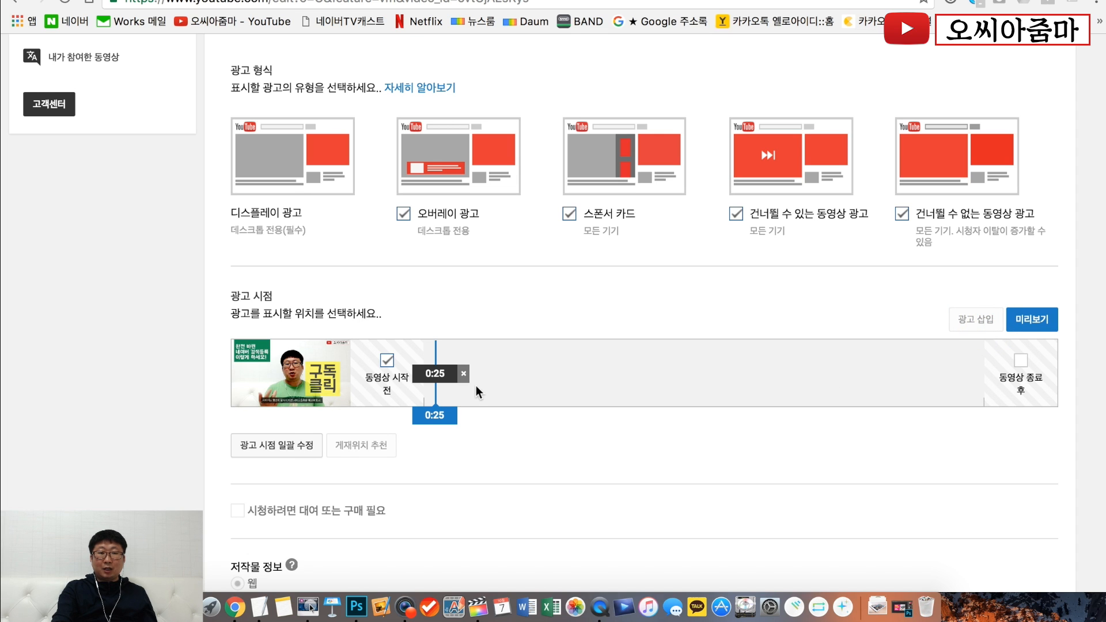
pyautogui.click(615, 381)
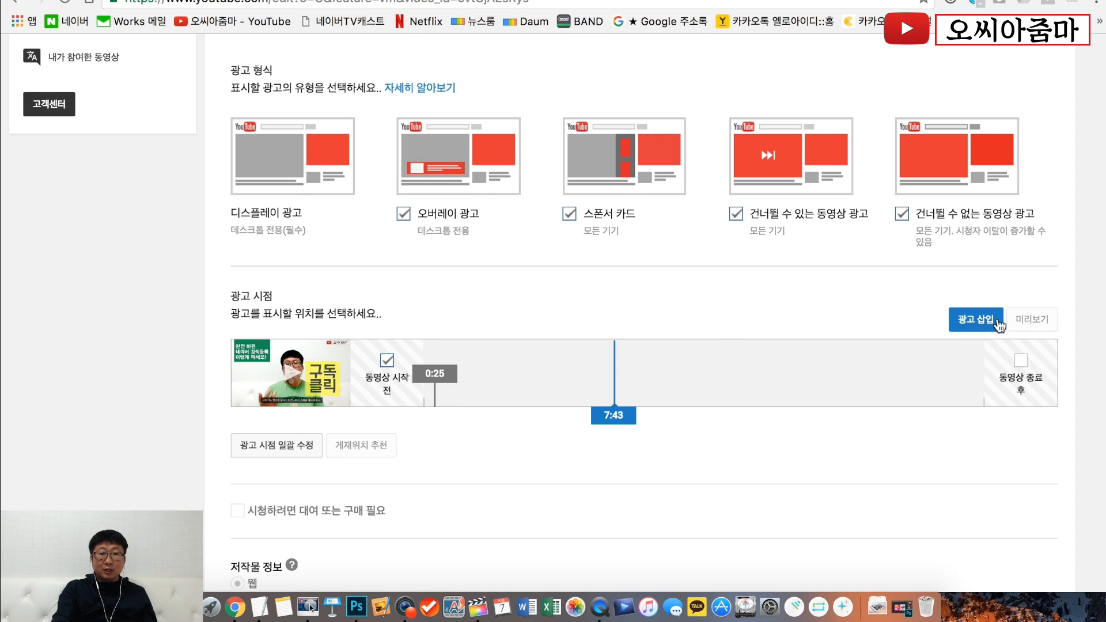
pyautogui.click(980, 319)
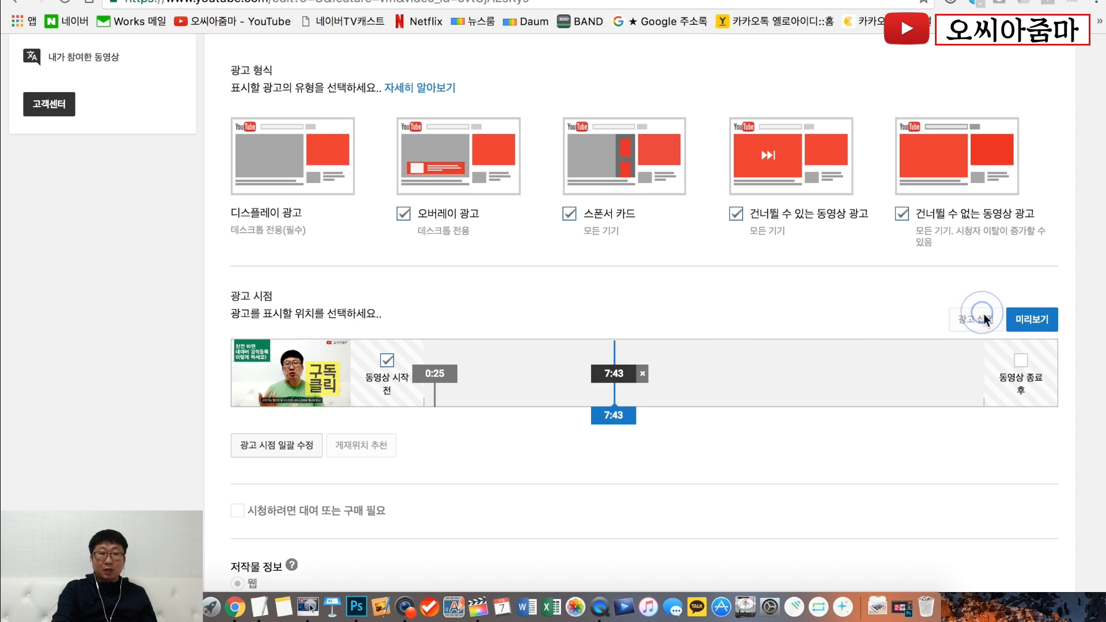
# - Remove the 0:25 and 7:43 ad breaks from the 광고 시점 timeline
pyautogui.click(436, 375)
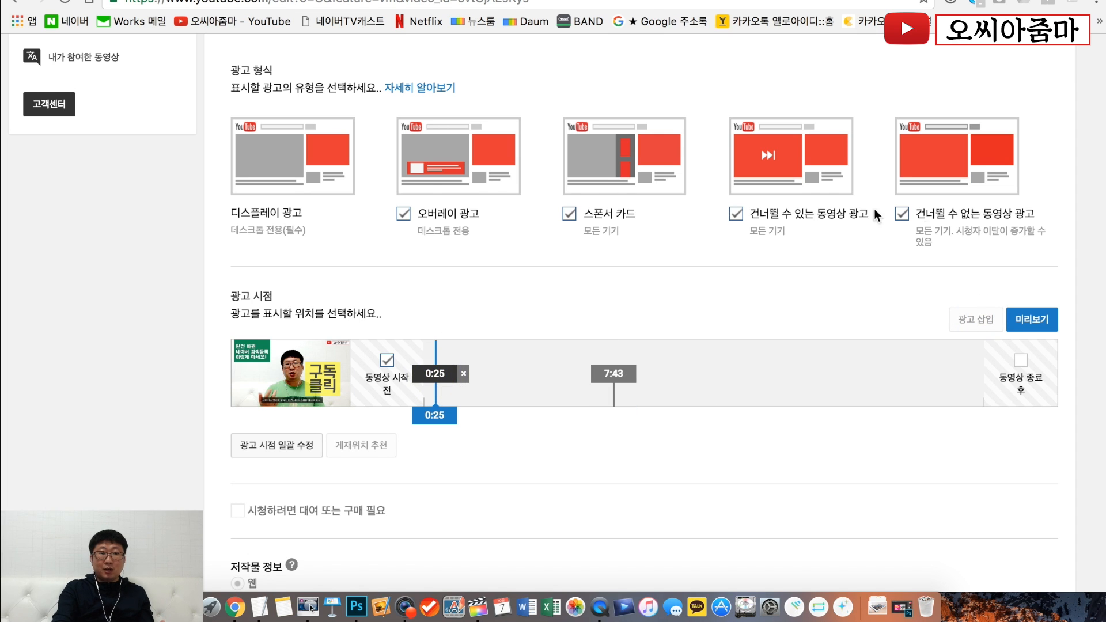
pyautogui.click(464, 374)
pyautogui.click(632, 378)
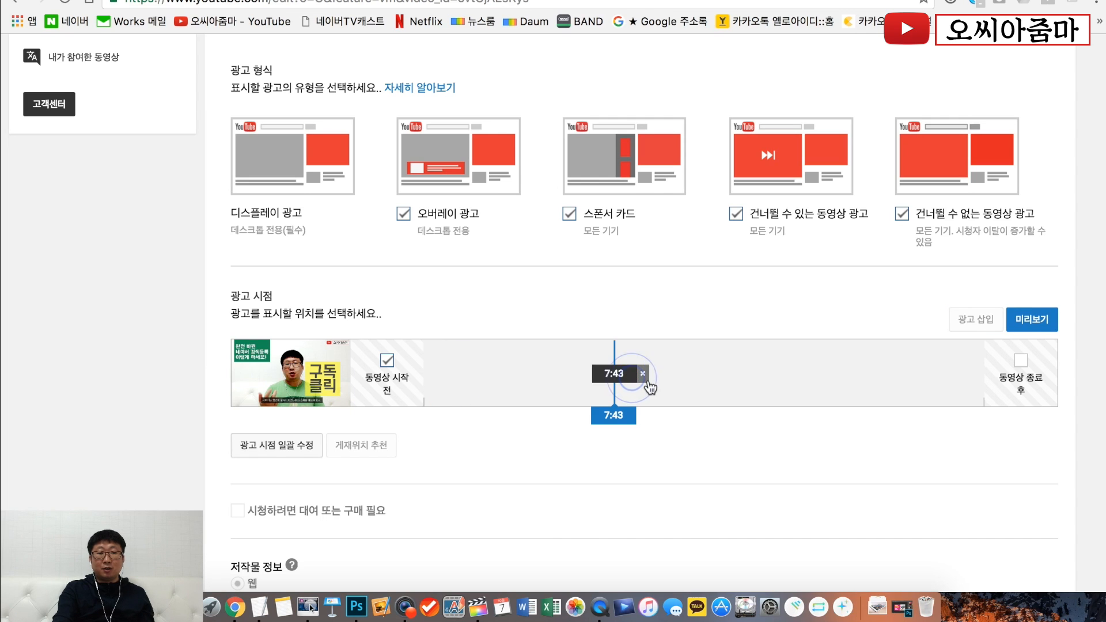
pyautogui.click(643, 374)
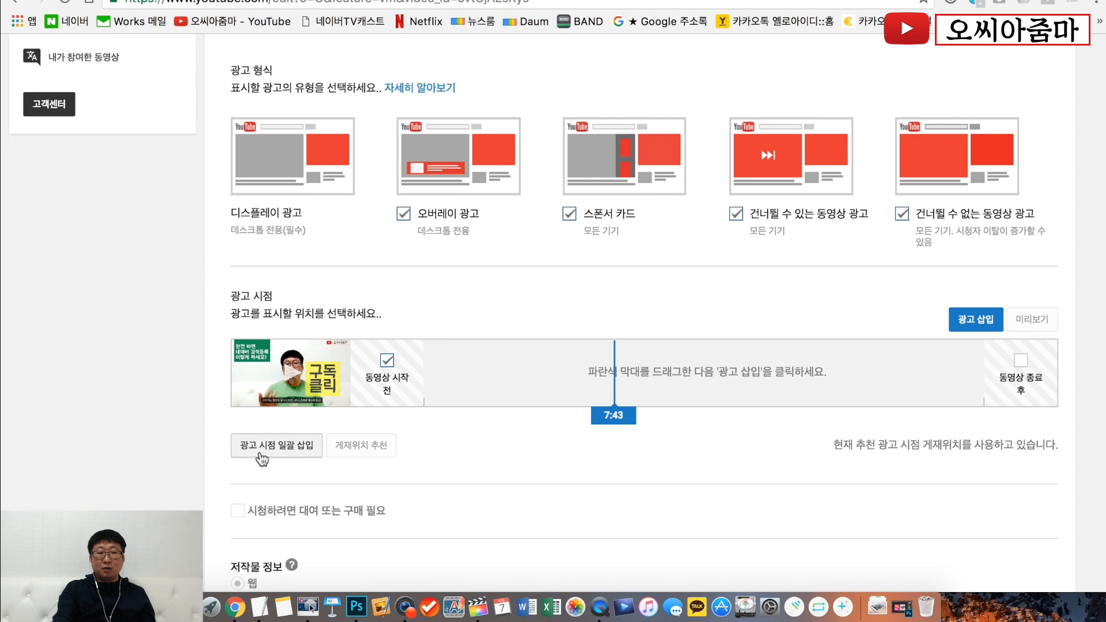
# - Bulk-insert ad breaks (광고 시점 일괄 삽입) at 5:00, 10:00 and 15:00
pyautogui.click(291, 453)
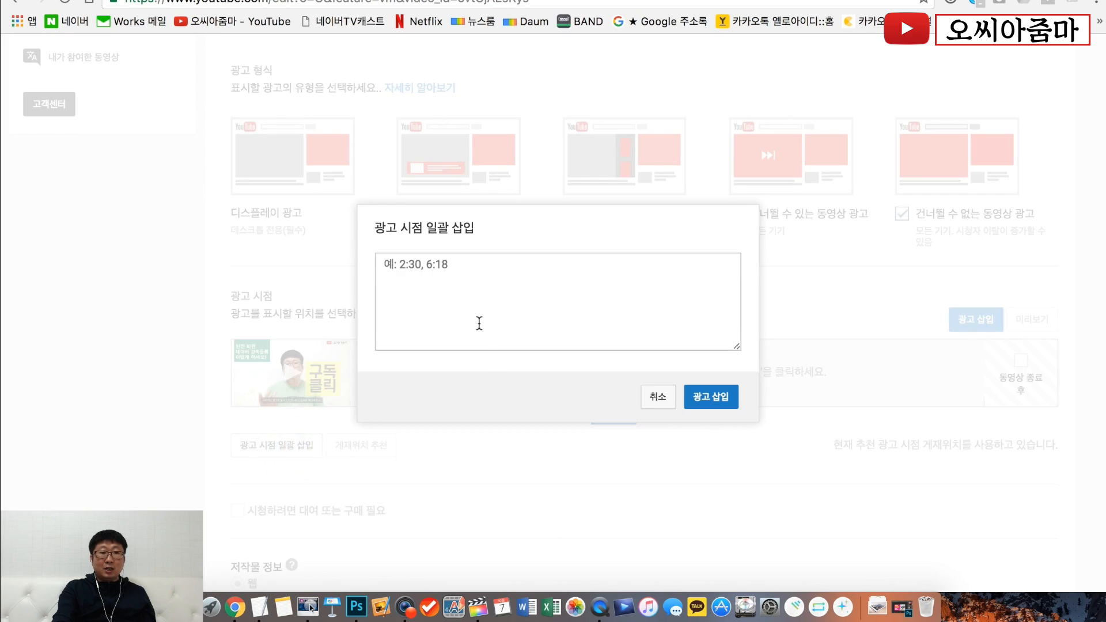
pyautogui.click(465, 300)
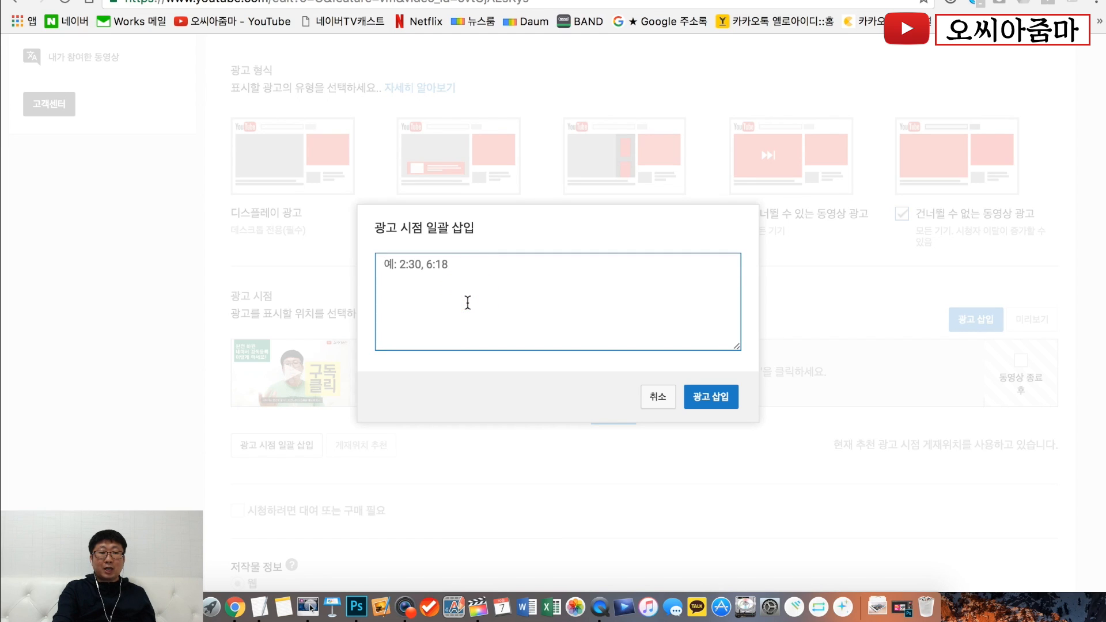
pyautogui.write('5:')
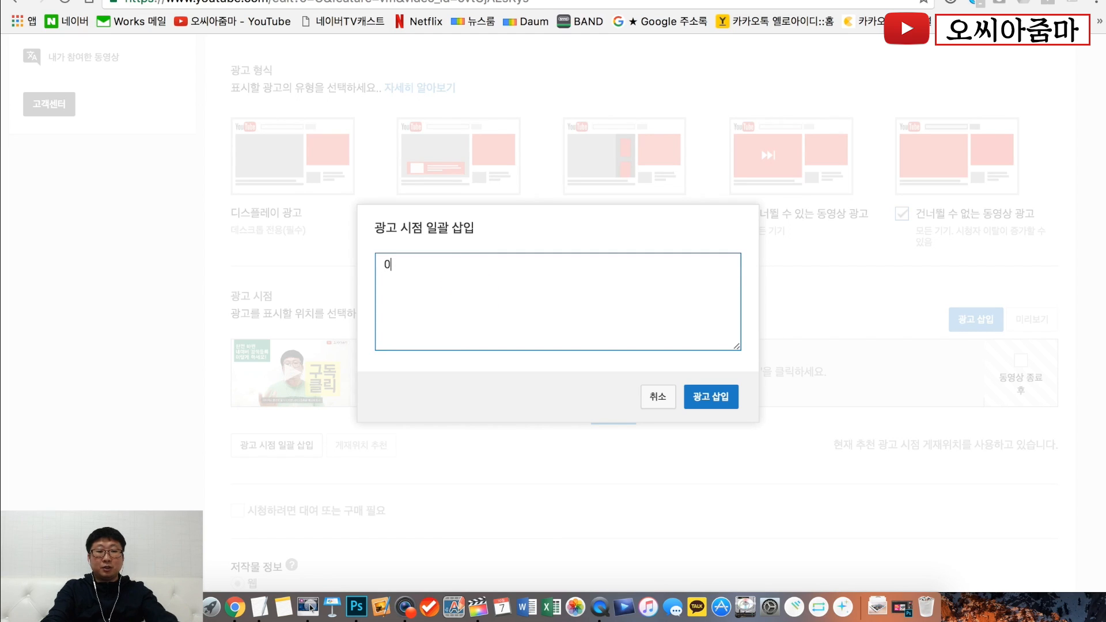
pyautogui.write('00, ')
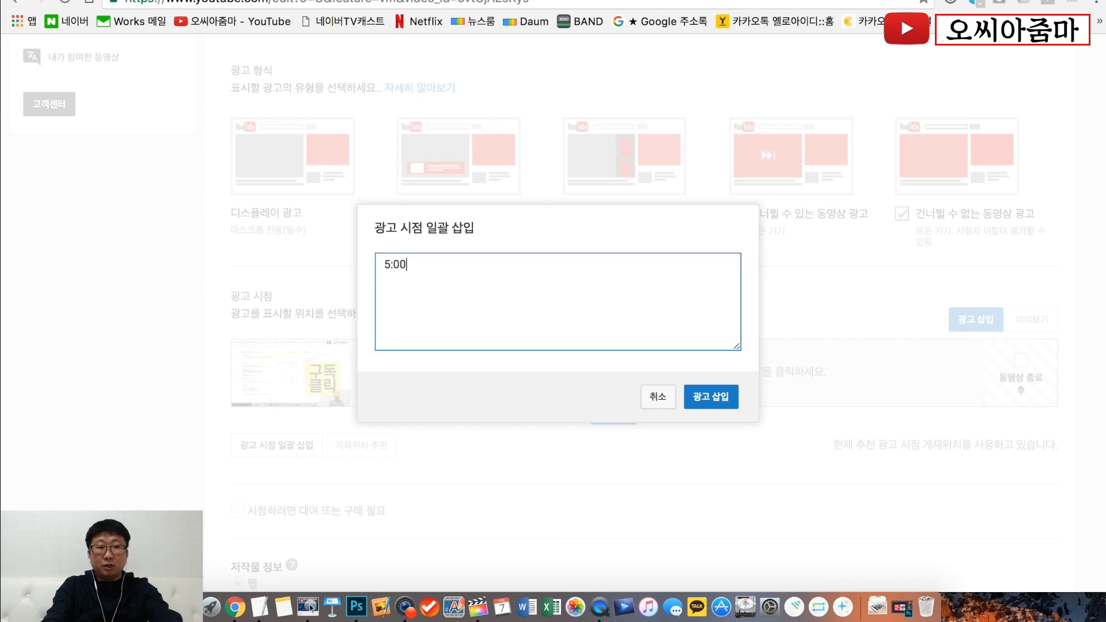
pyautogui.write('10')
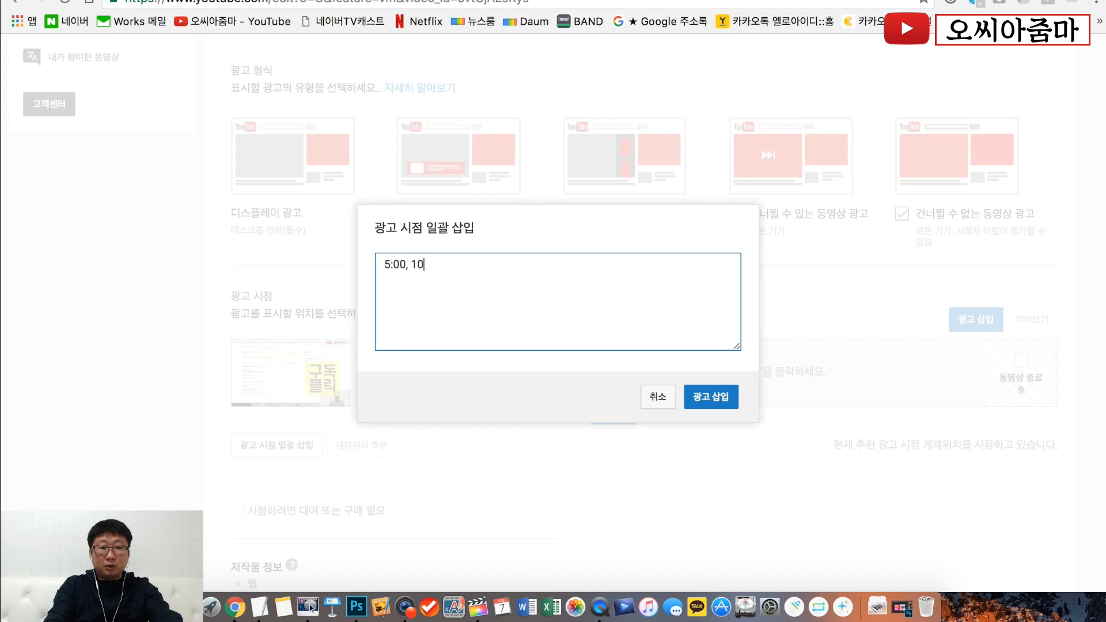
pyautogui.write(':00, 15:00')
pyautogui.click(716, 404)
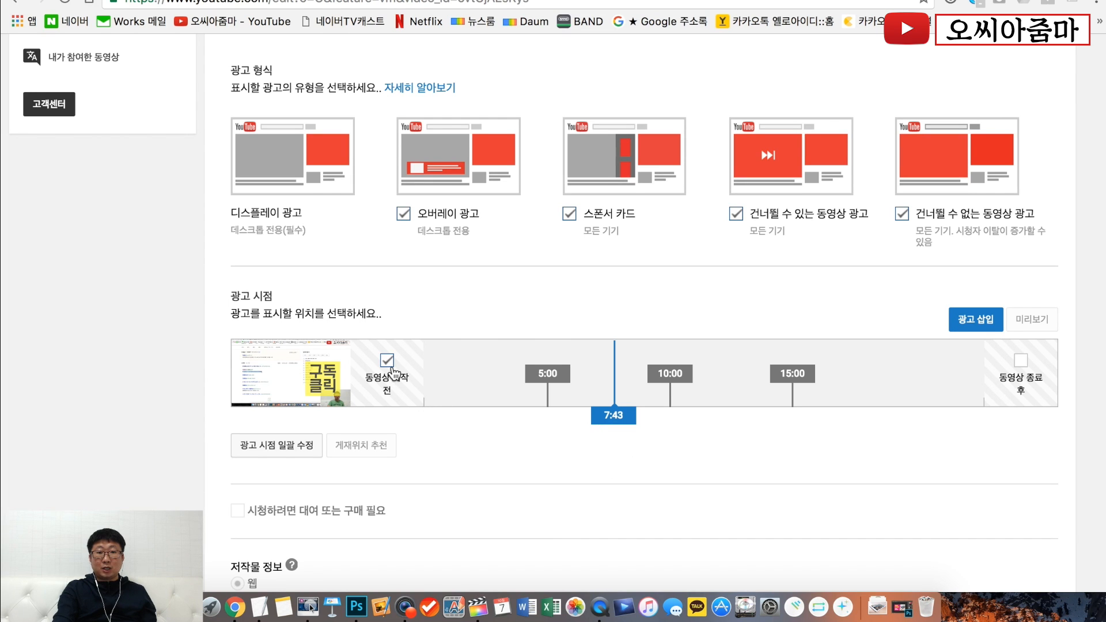
# - Enable the ad after the video ends (동영상 종료 후) and save the video's changes
pyautogui.click(1021, 360)
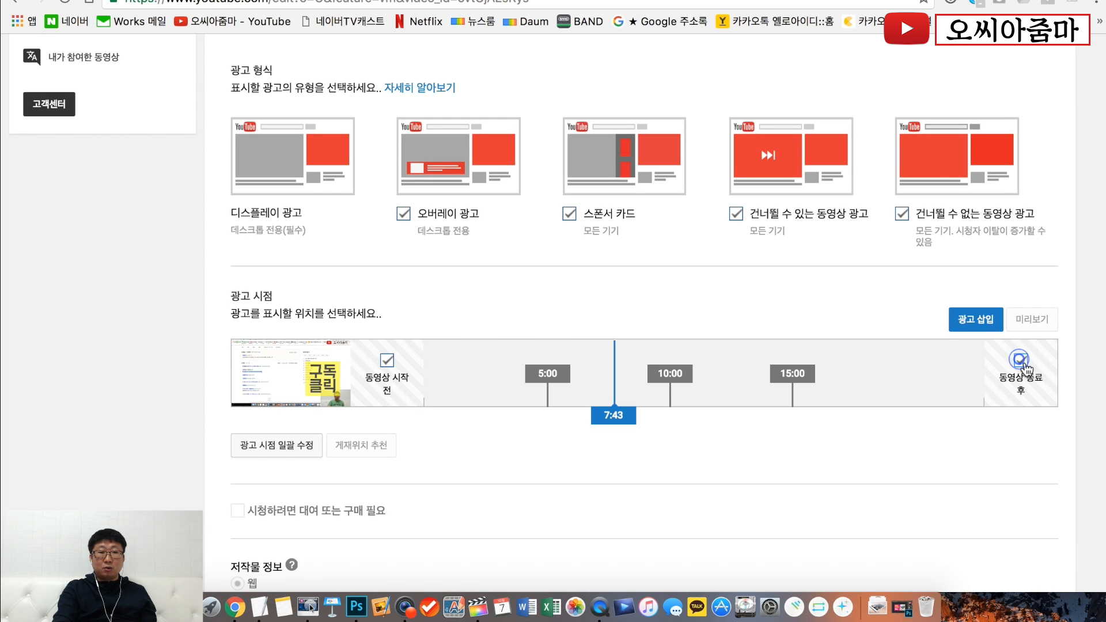
pyautogui.click(932, 457)
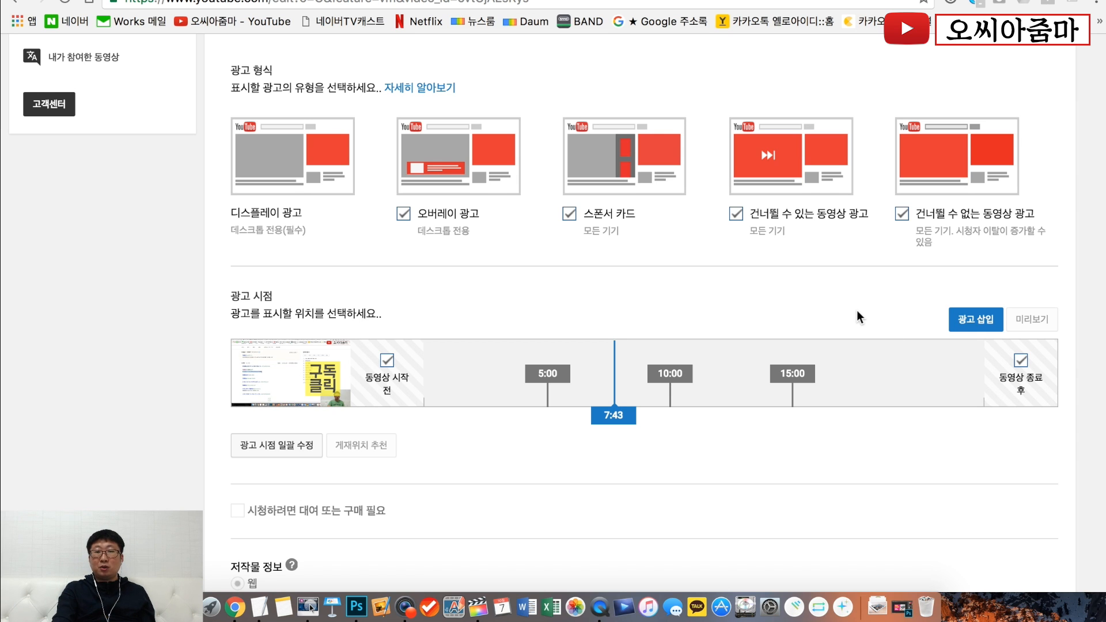
pyautogui.scroll(10, 856, 314)
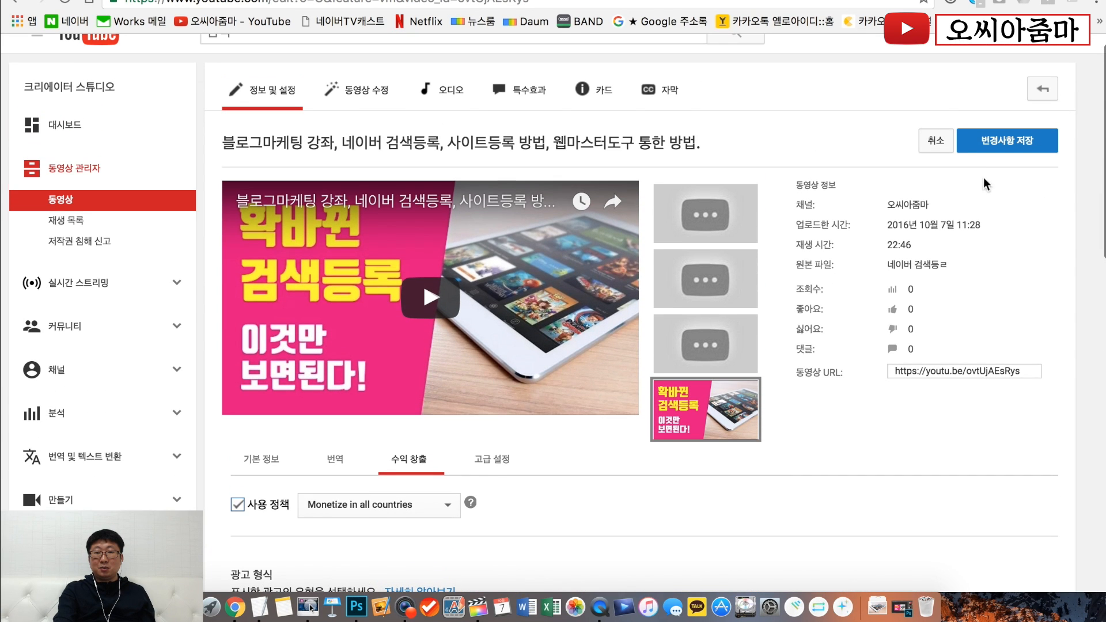
pyautogui.click(1000, 139)
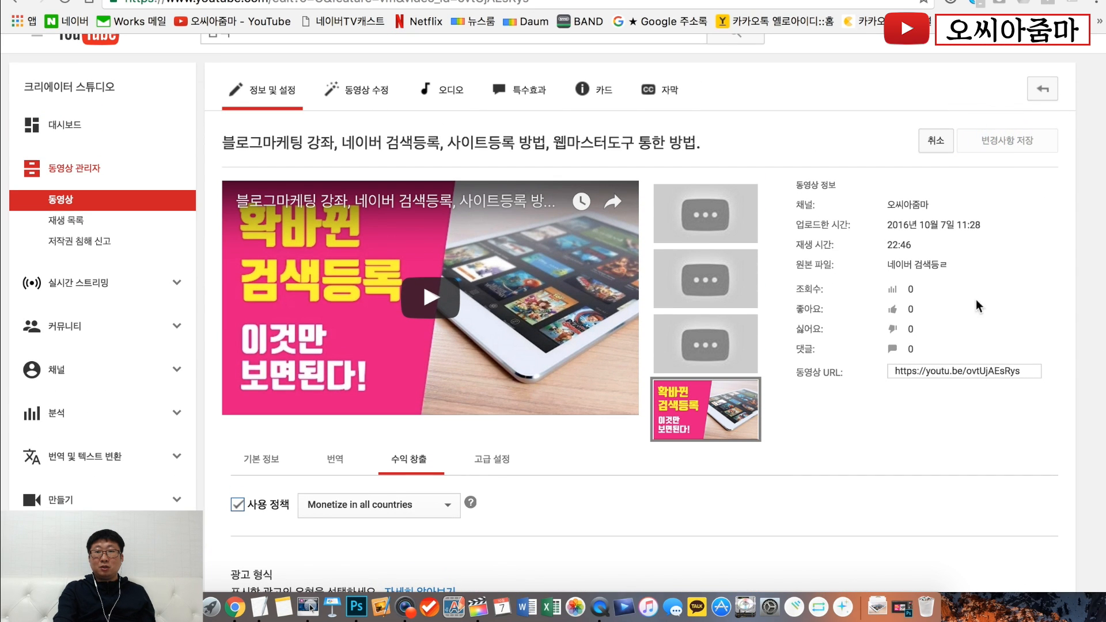
# - Move the blue position marker on the 광고 시점 timeline to 2:18
pyautogui.scroll(-8, 845, 382)
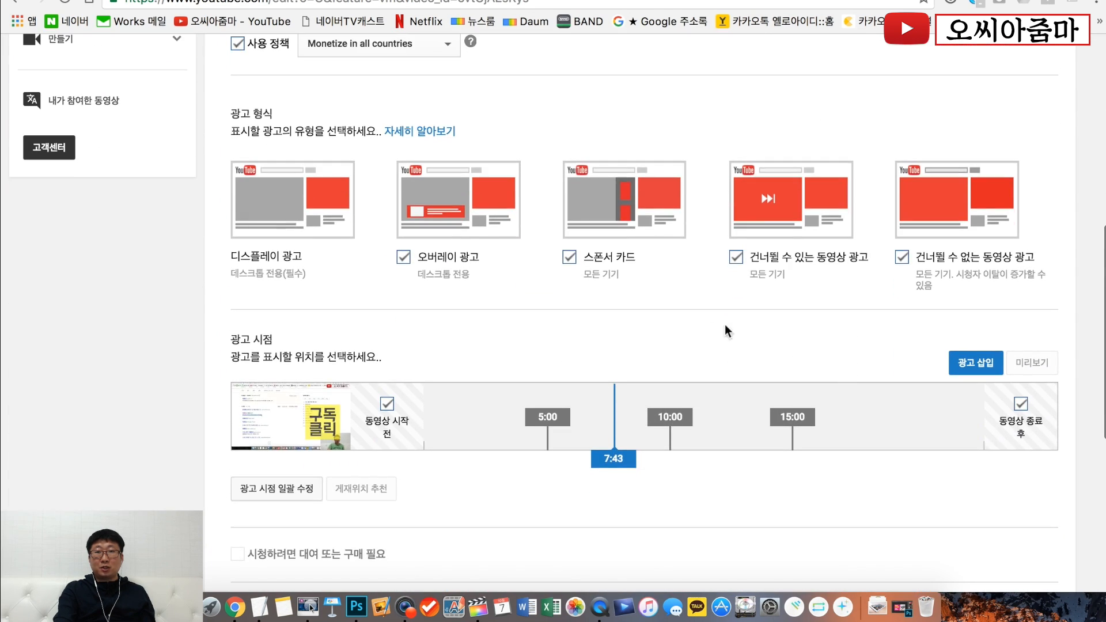
pyautogui.click(482, 425)
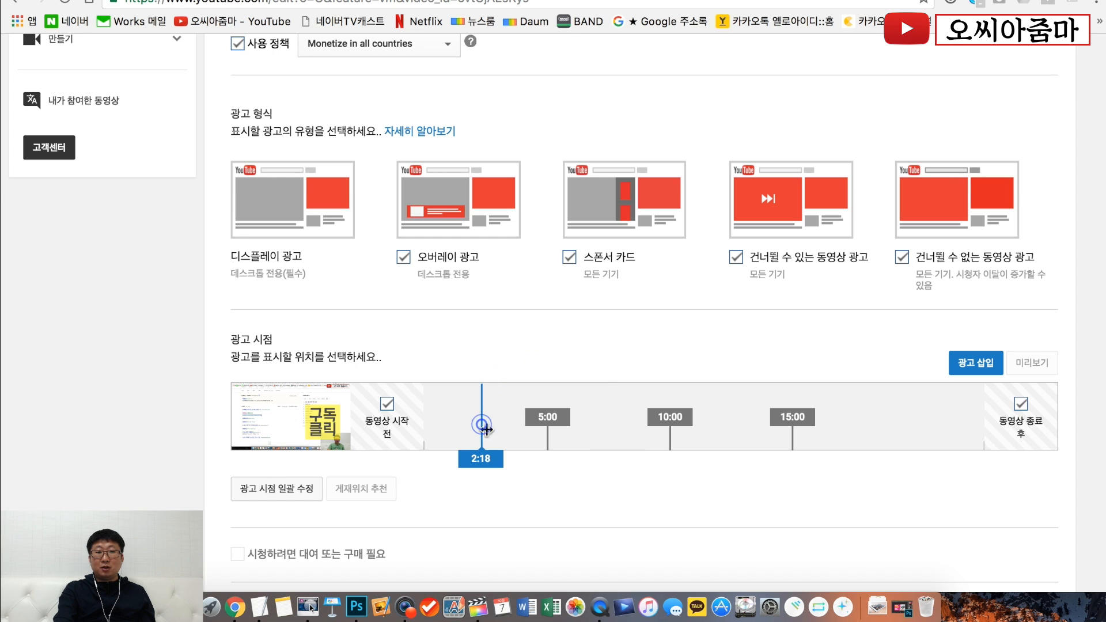